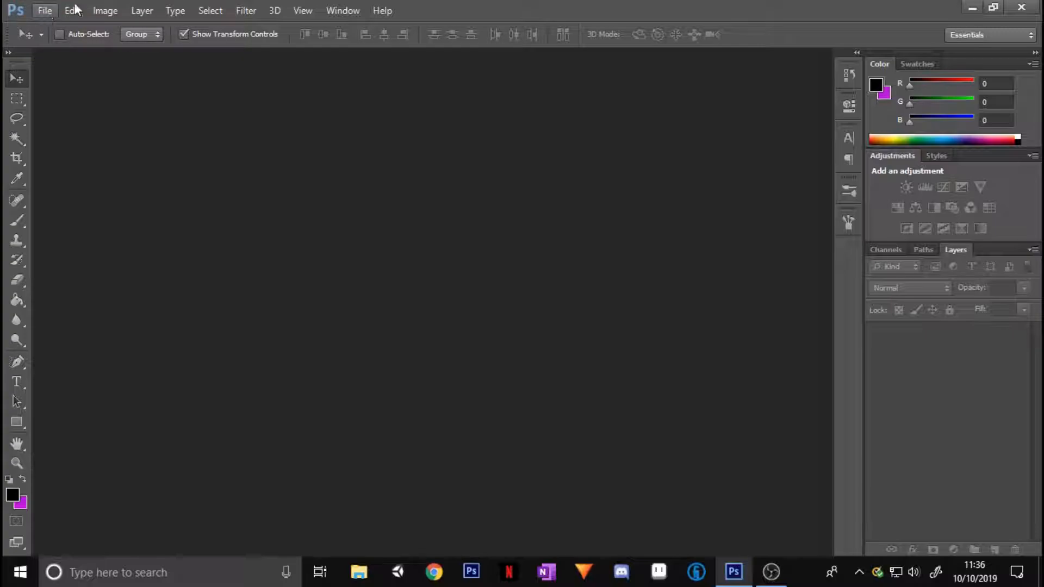
Look through the healing, stamp, history brush and pen tool groups, and return to the Move tool
key(w)
click(26, 80)
mouse_move(25, 200)
mouse_down()
mouse_move(60, 197)
mouse_move(51, 199)
mouse_up()
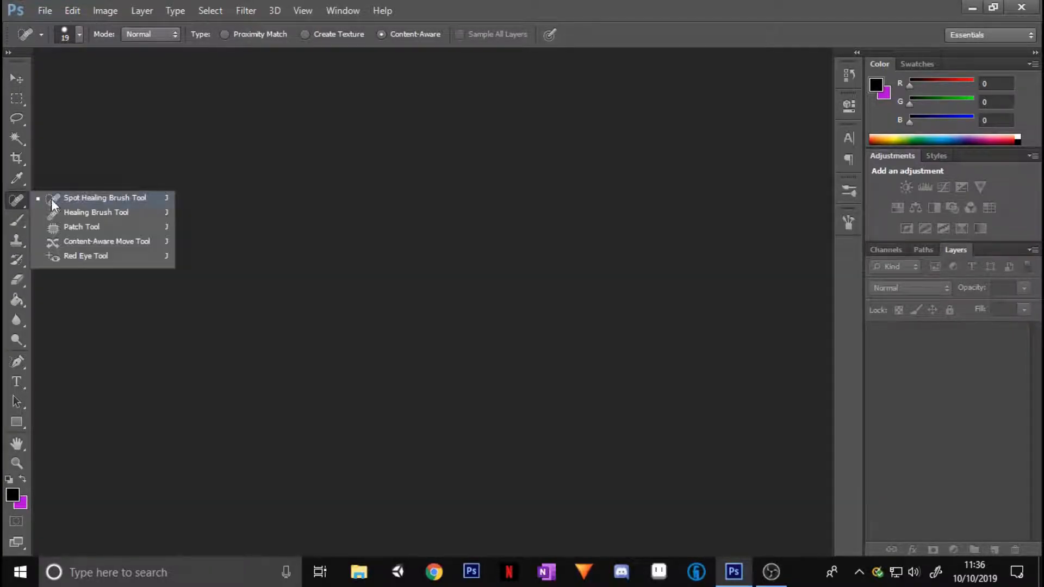
click(80, 199)
drag(15, 247, 15, 248)
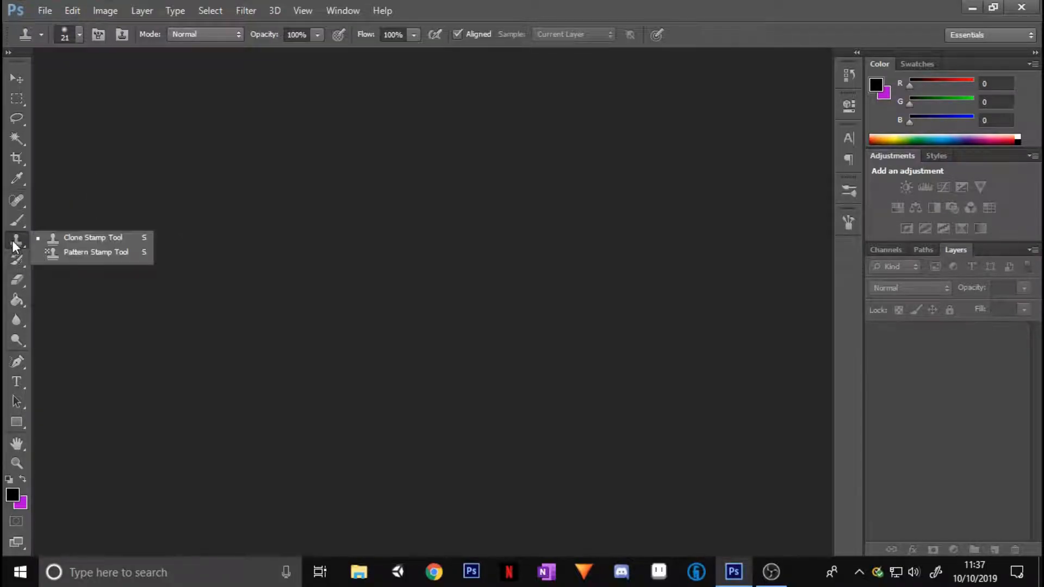
click(54, 236)
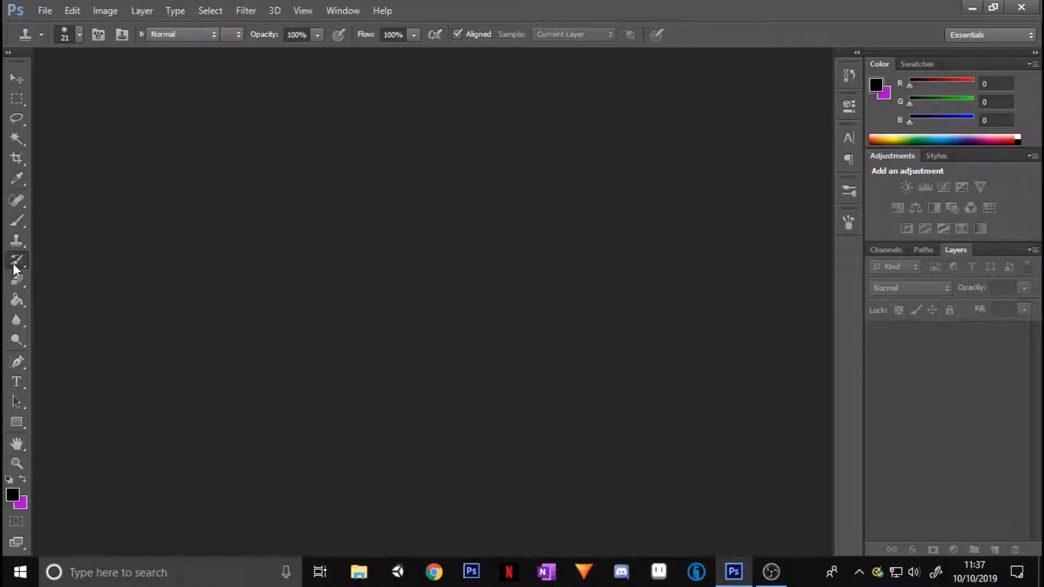
drag(13, 264, 13, 263)
click(101, 263)
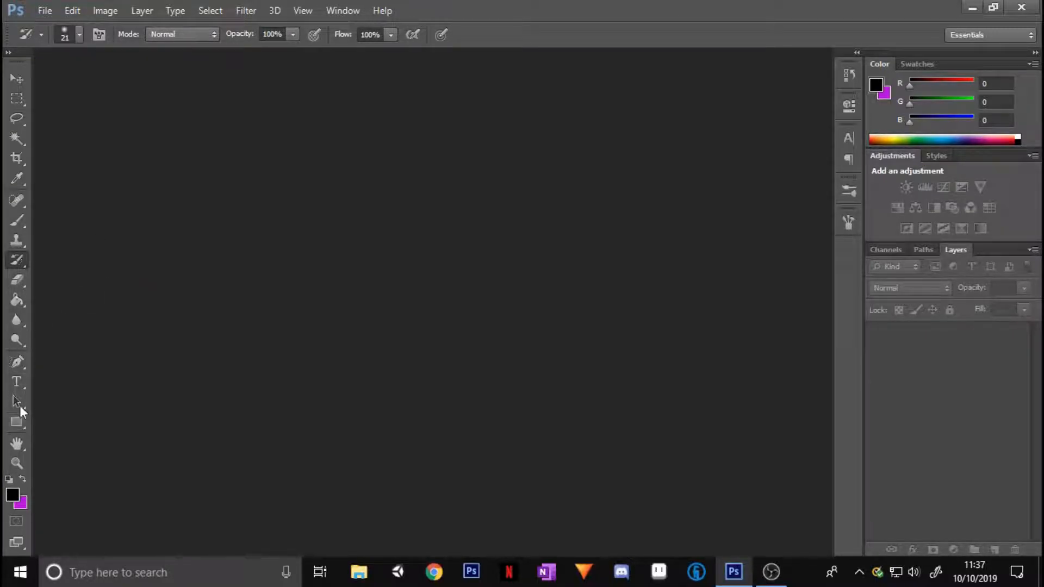
drag(19, 363, 18, 364)
click(63, 360)
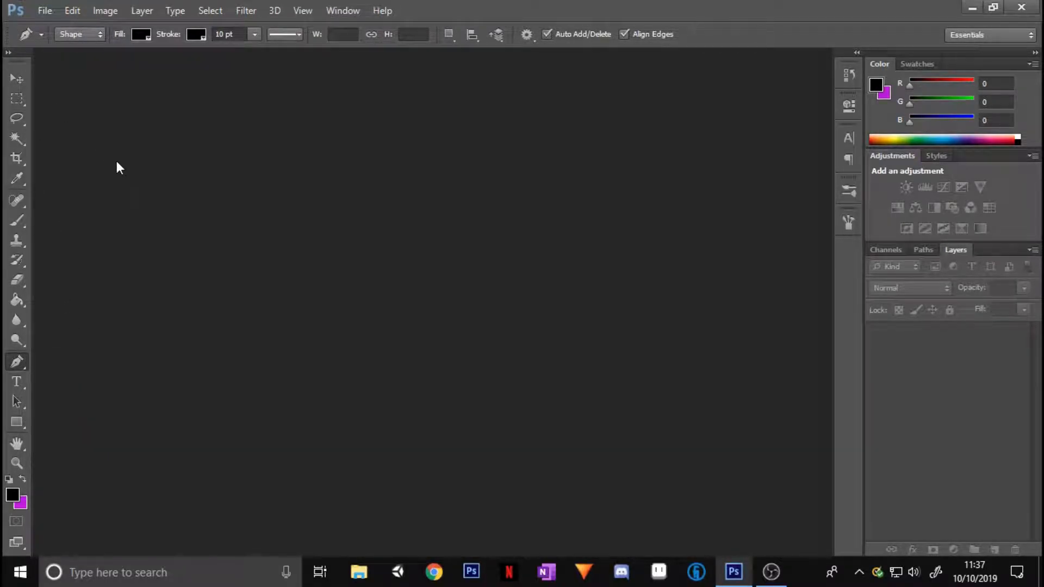
click(16, 78)
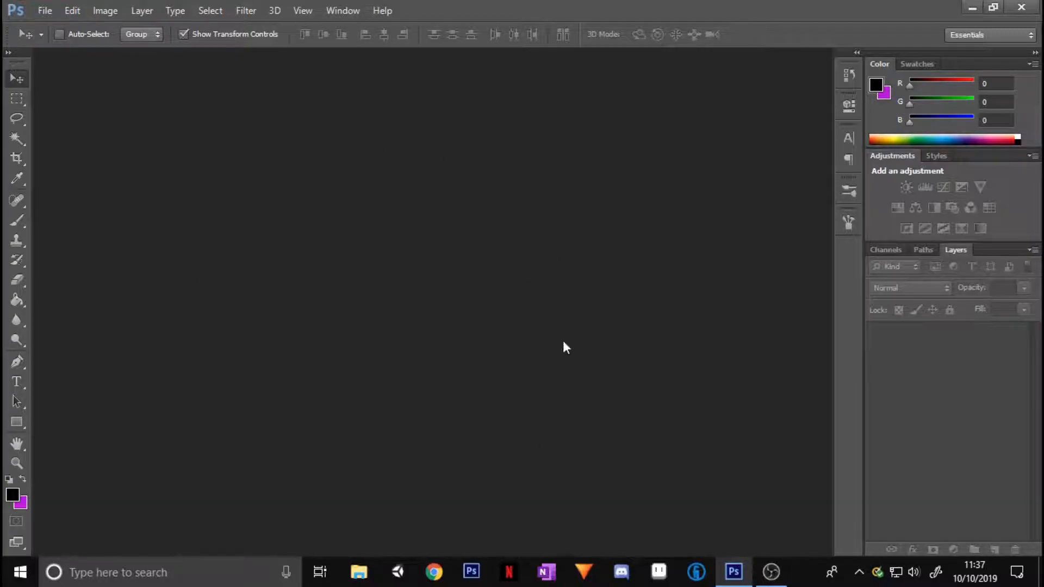
Start a new document using the Custom preset, with its dimensions in pixels
click(45, 10)
click(70, 30)
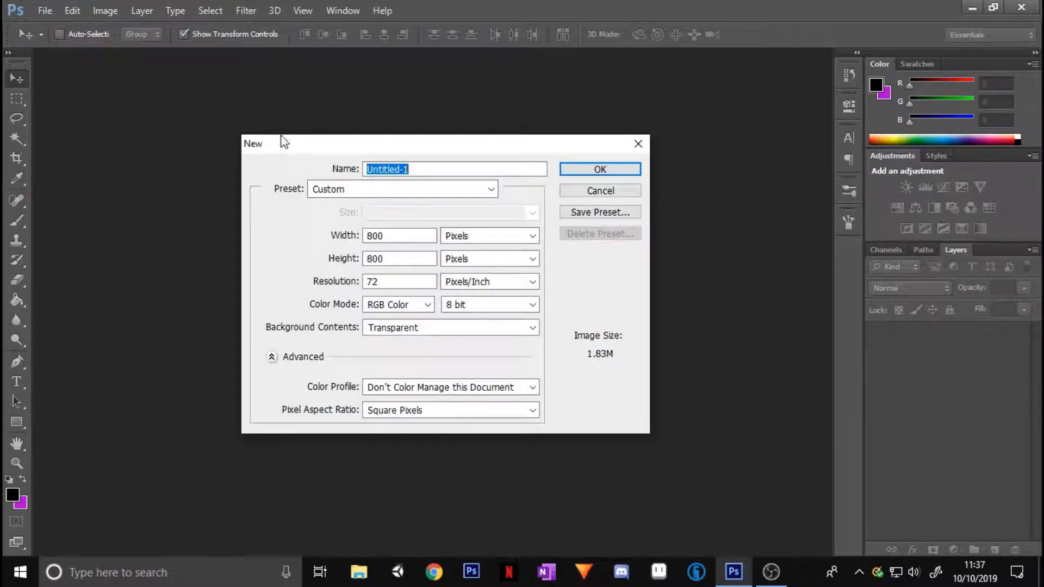
mouse_move(415, 144)
mouse_down()
mouse_move(521, 109)
mouse_move(410, 148)
mouse_up()
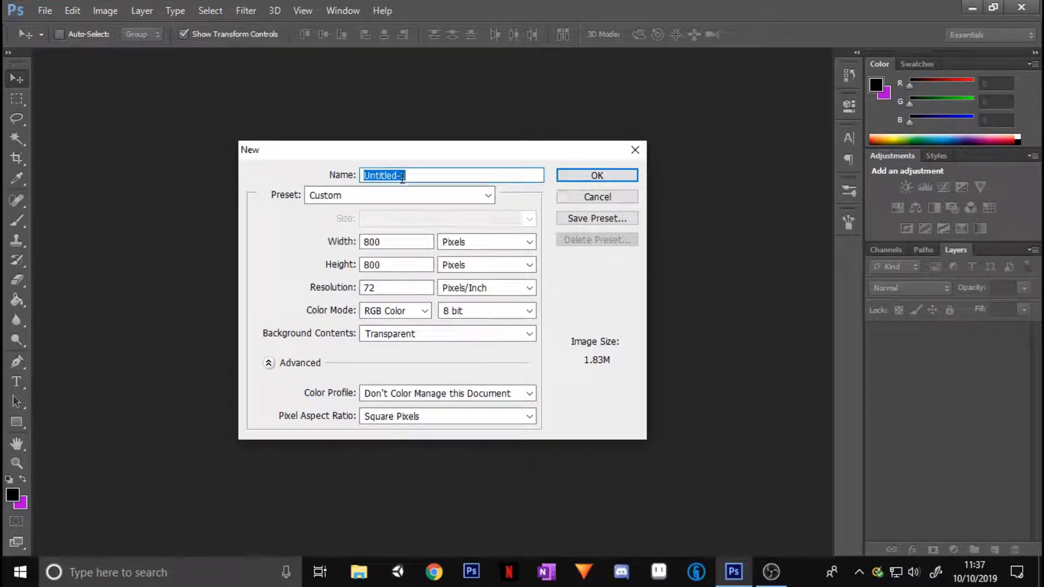
click(488, 195)
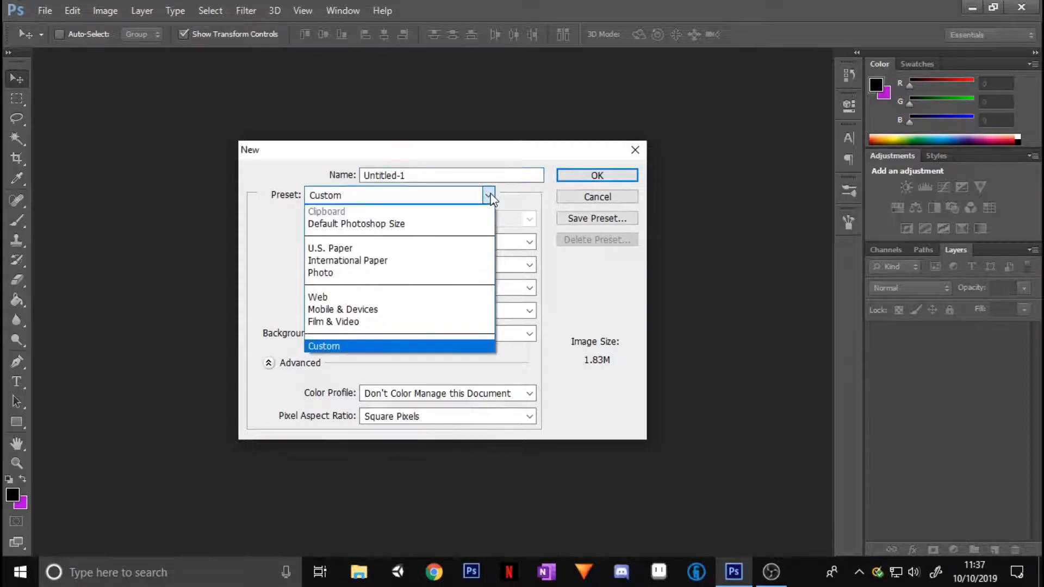
click(369, 347)
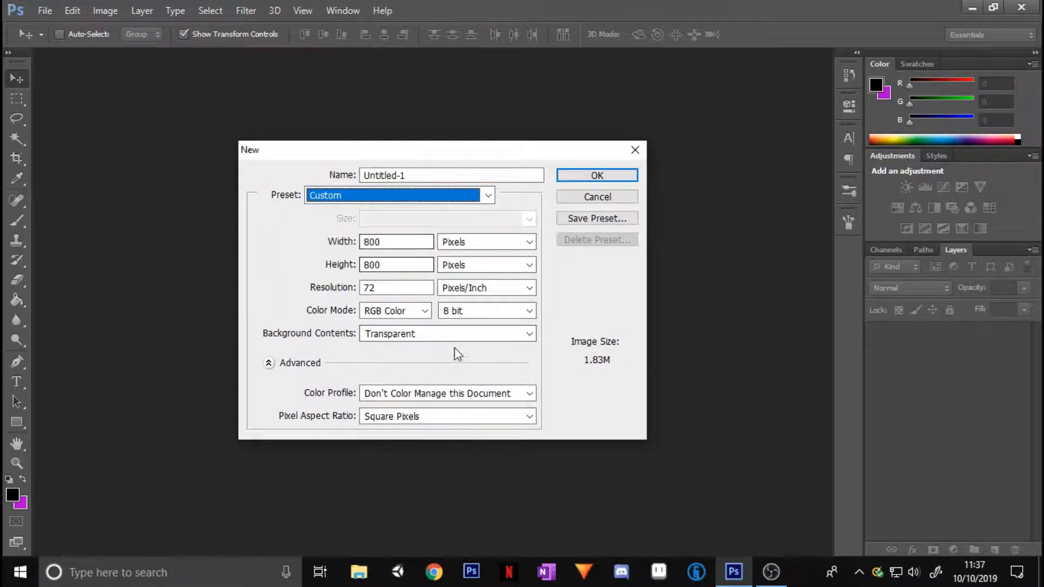
mouse_move(409, 291)
mouse_down()
mouse_move(298, 289)
mouse_move(428, 288)
mouse_up()
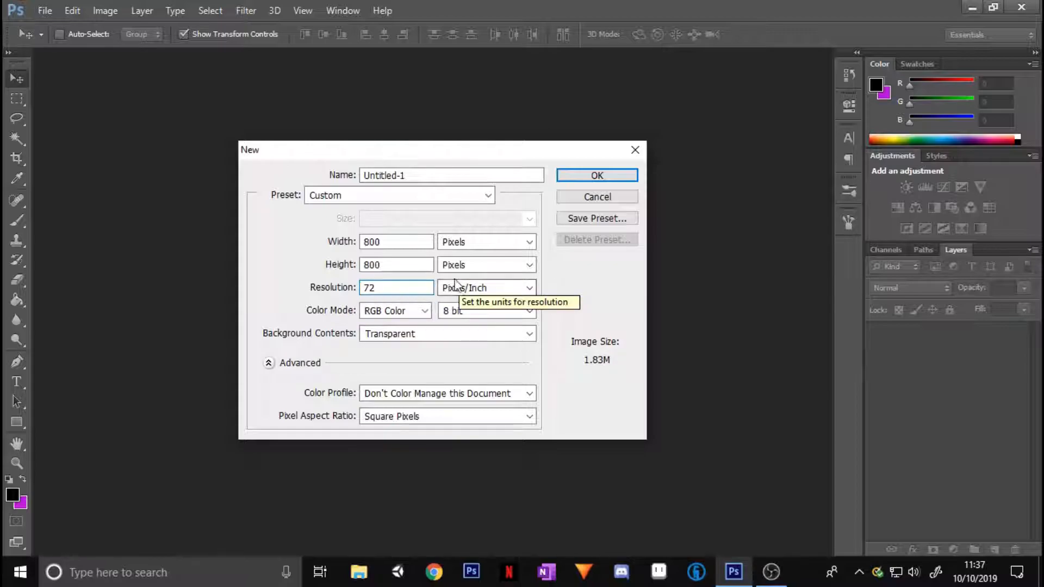
click(479, 241)
click(478, 257)
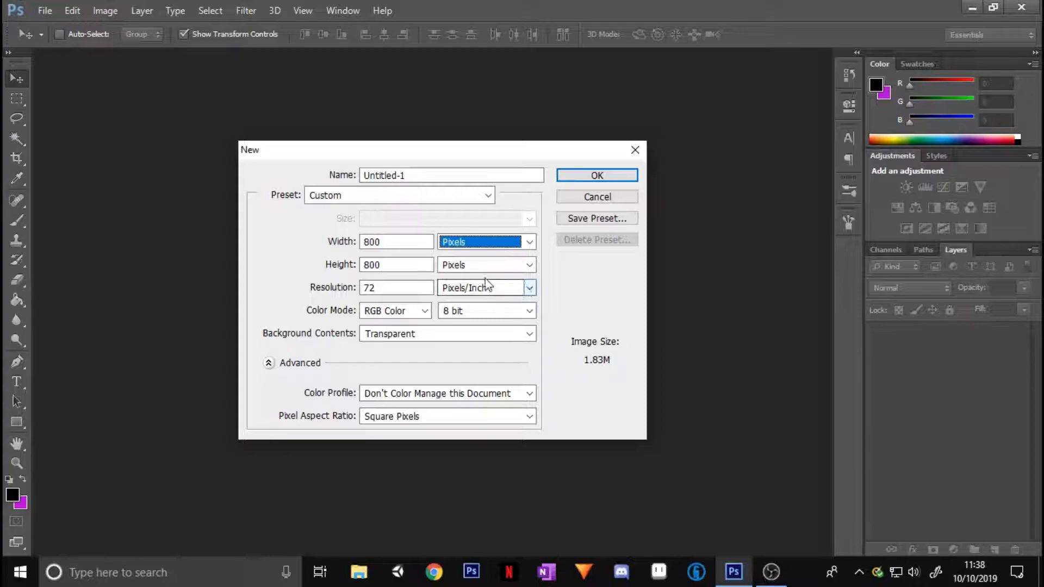
Create the document at 800 × 800 pixels and 72 pixels/inch with transparent background contents
click(396, 241)
double_click(395, 241)
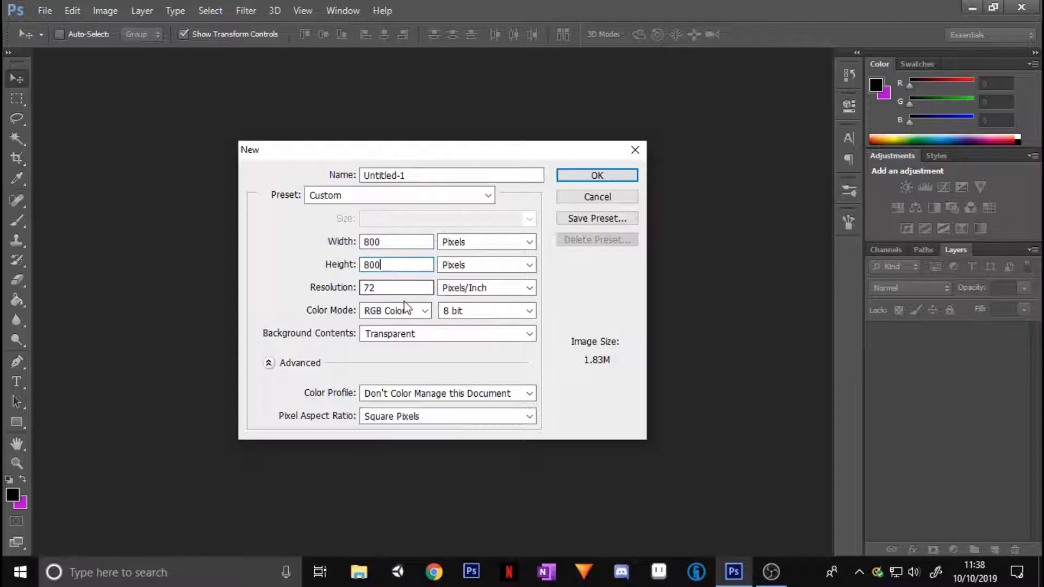
double_click(400, 287)
click(387, 287)
scroll(451, 374, down, 3)
scroll(450, 374, up, 4)
scroll(403, 302, down, 1)
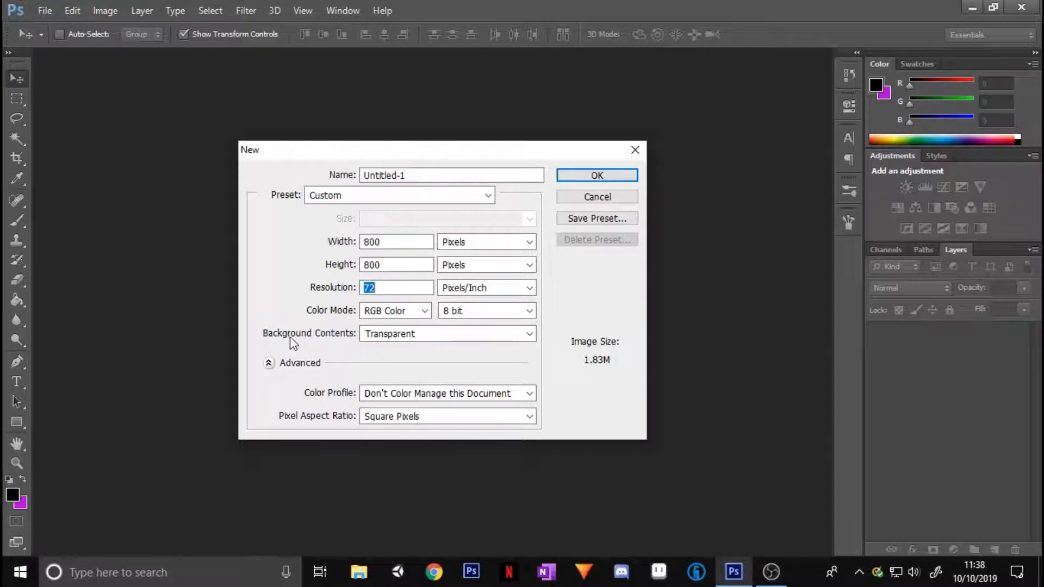
click(361, 334)
click(435, 374)
click(415, 288)
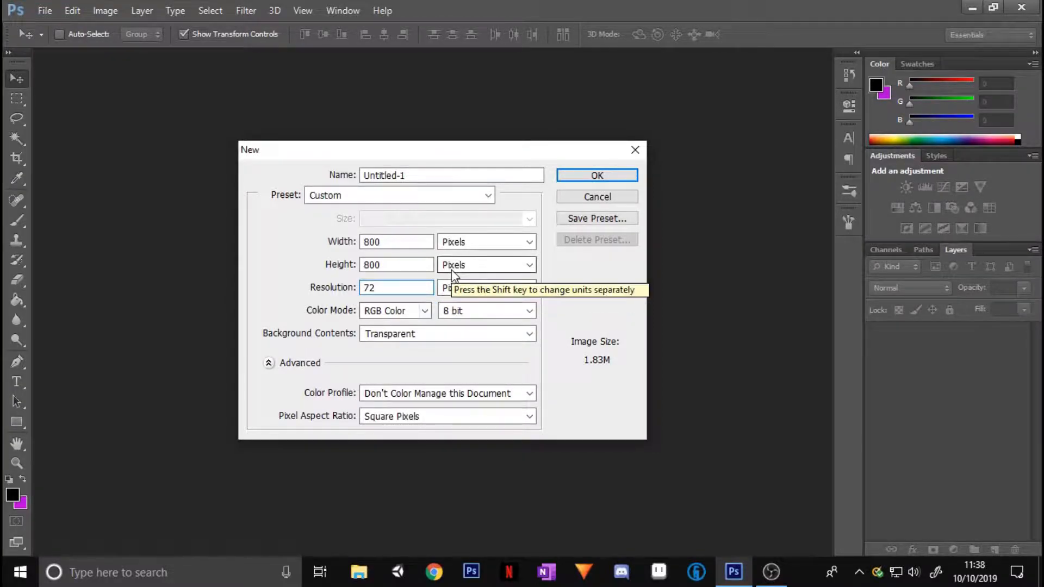
click(596, 177)
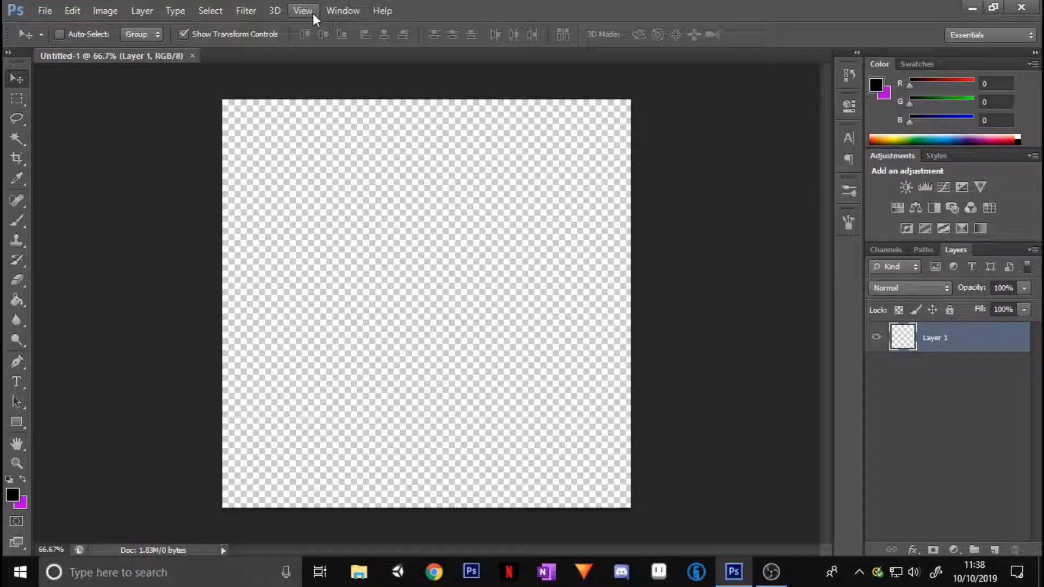
Review the file formats offered for saving the document, and leave without saving
click(54, 11)
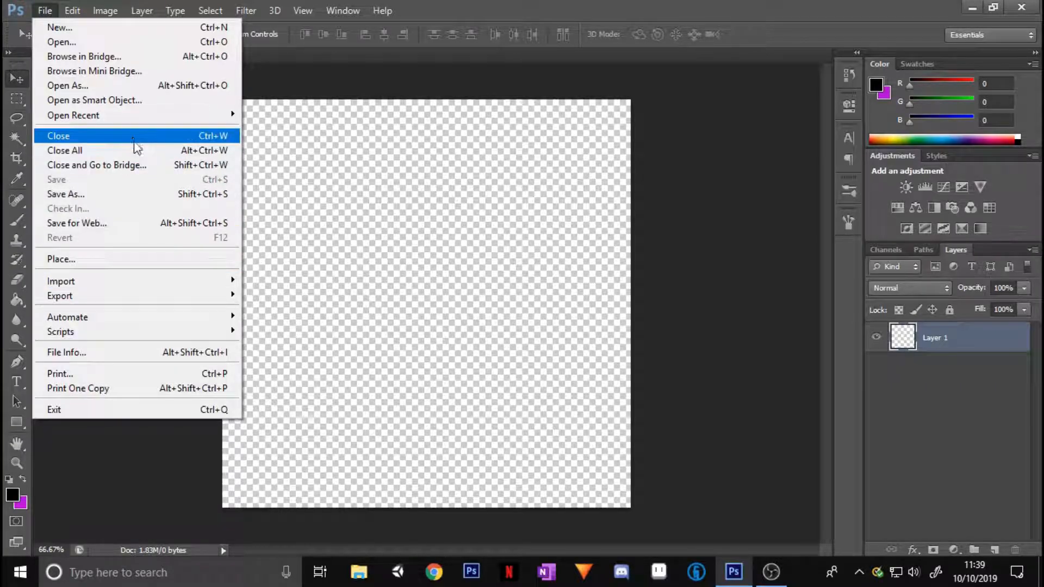
click(232, 194)
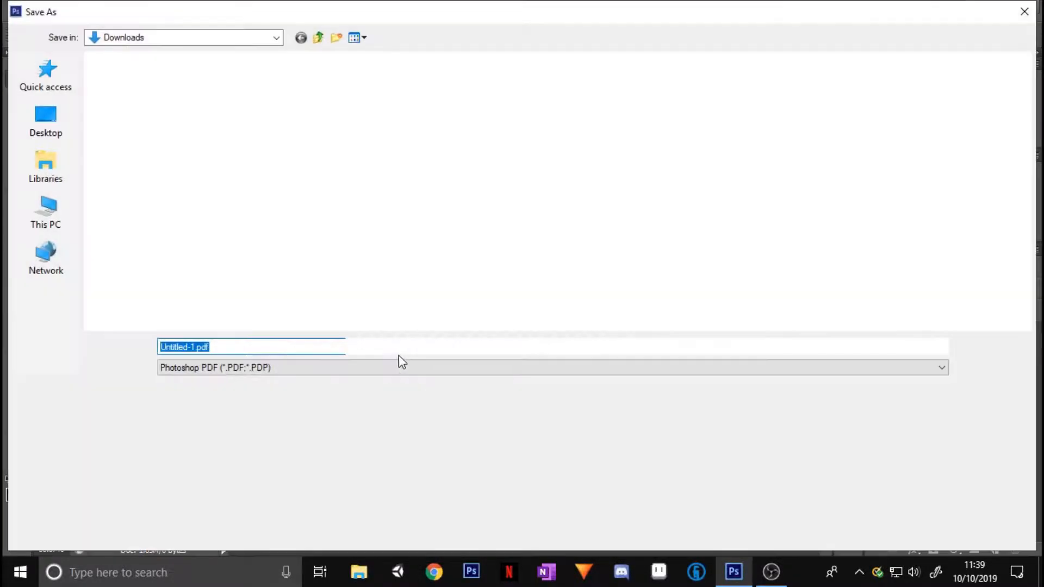
click(400, 367)
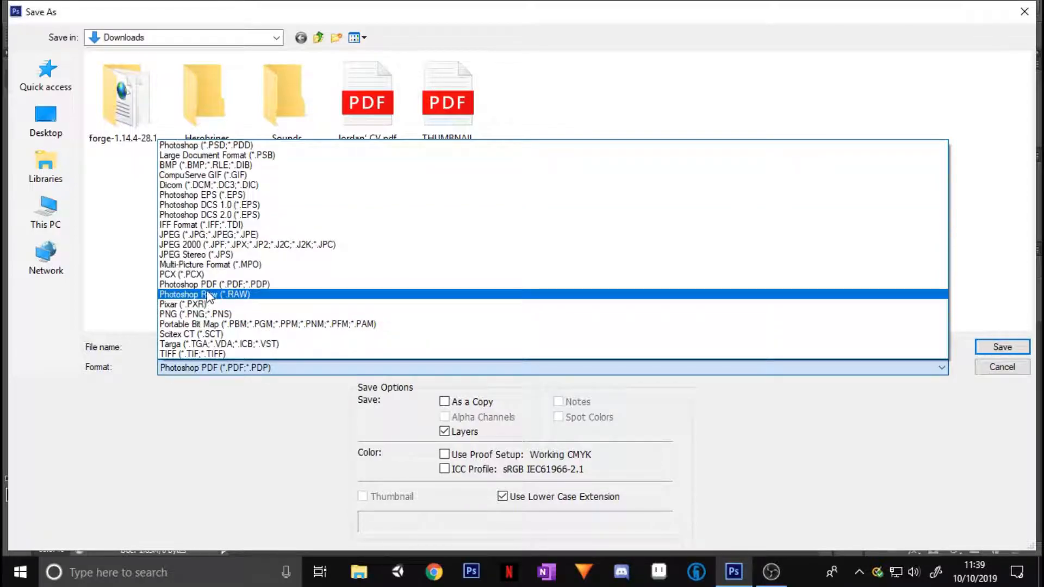
click(1034, 11)
click(1025, 11)
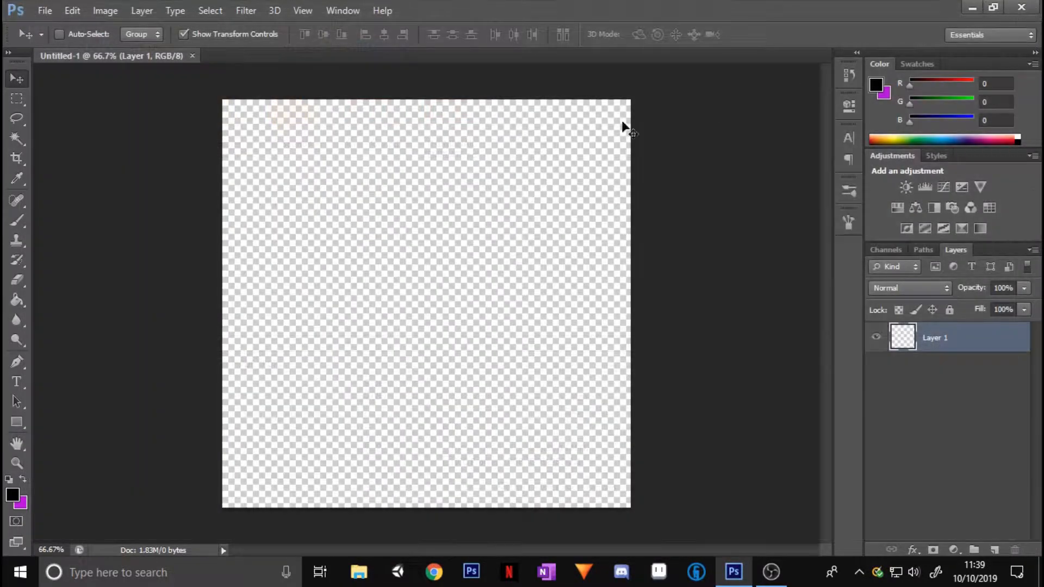
click(54, 15)
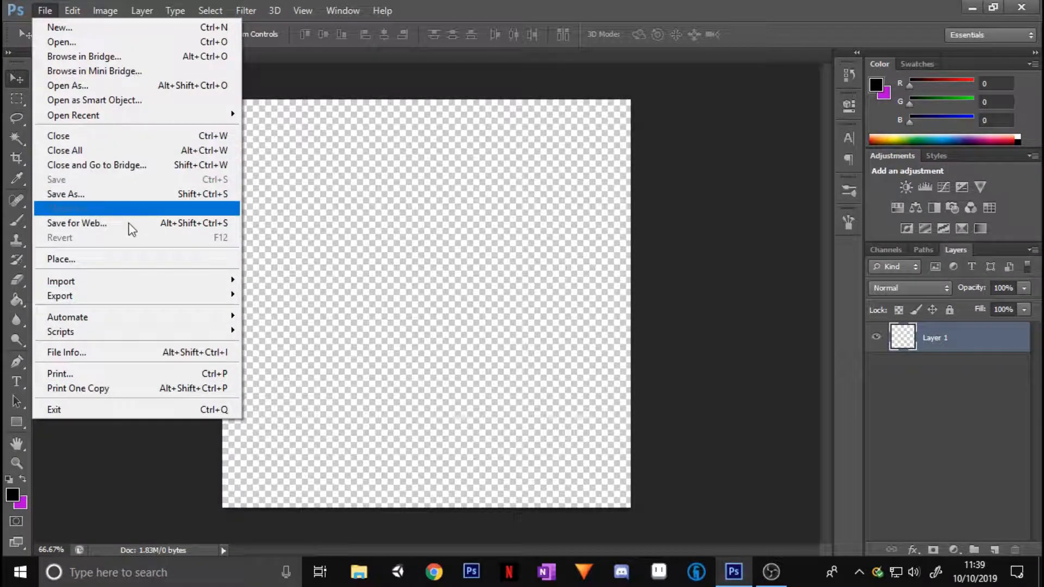
mouse_move(71, 12)
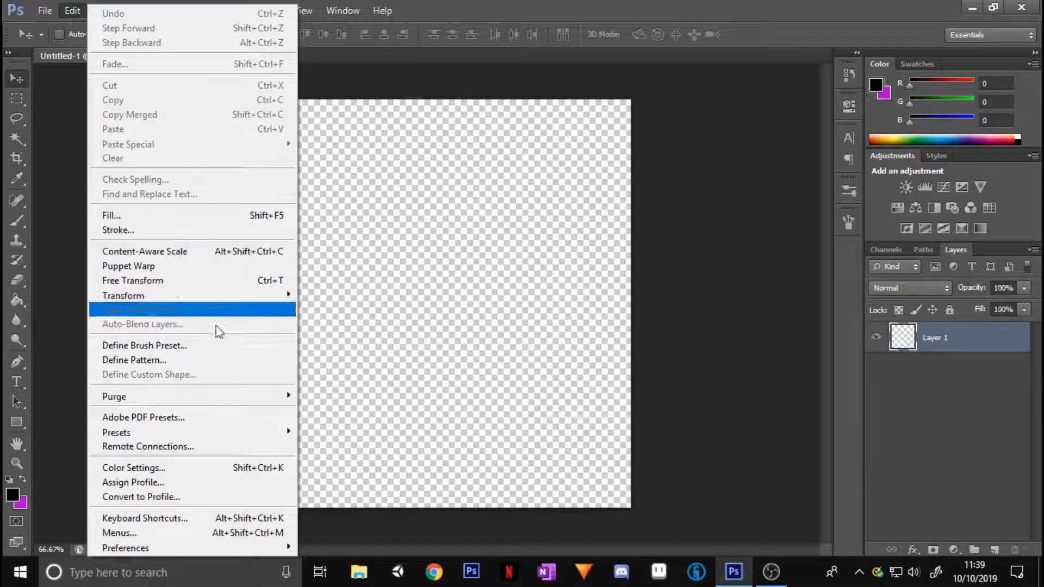
click(371, 269)
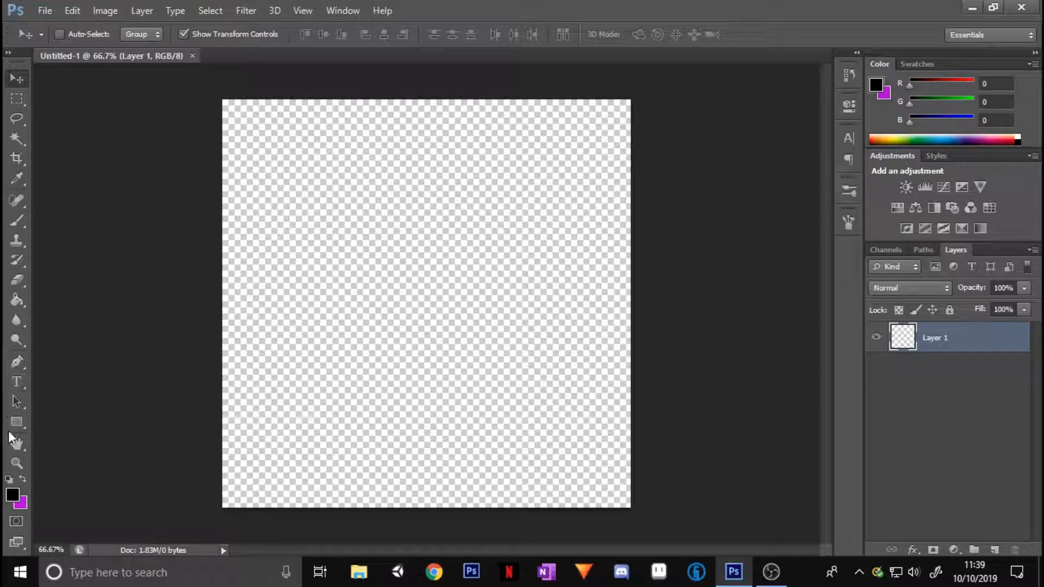
Try reducing the image's pixel width to 789 in the Image Size settings
click(105, 11)
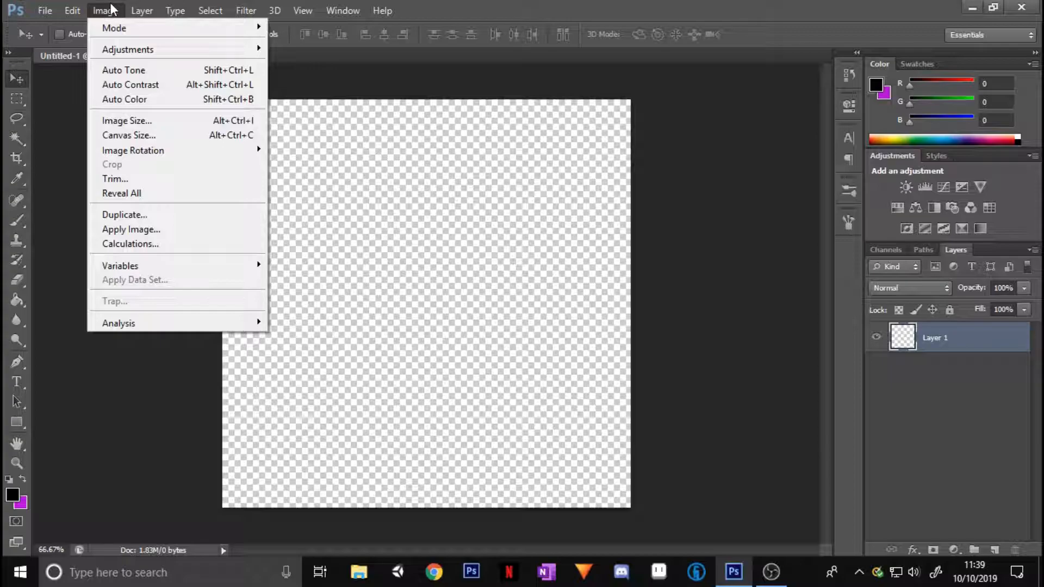
mouse_move(131, 28)
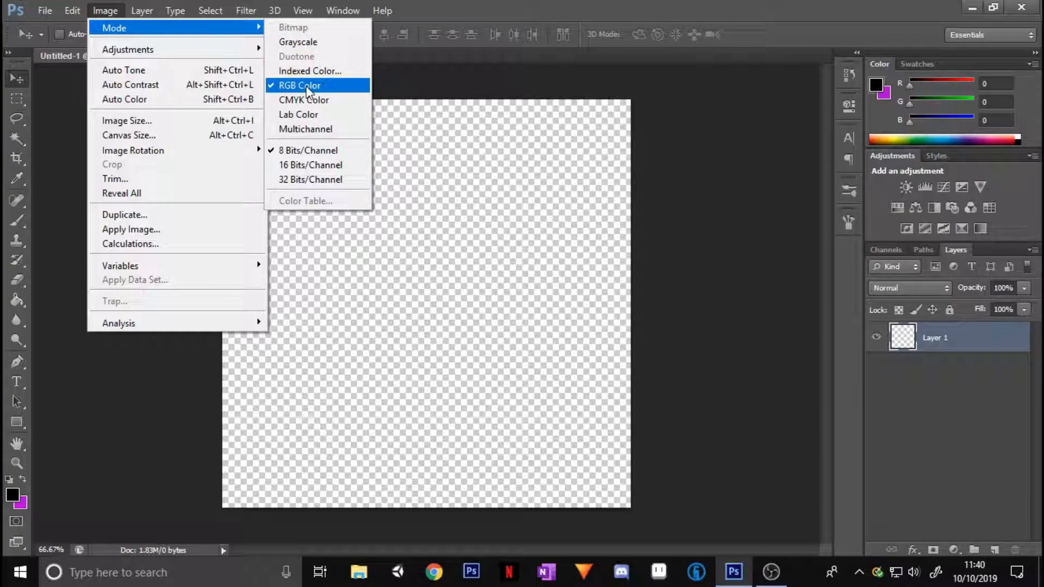
mouse_move(200, 53)
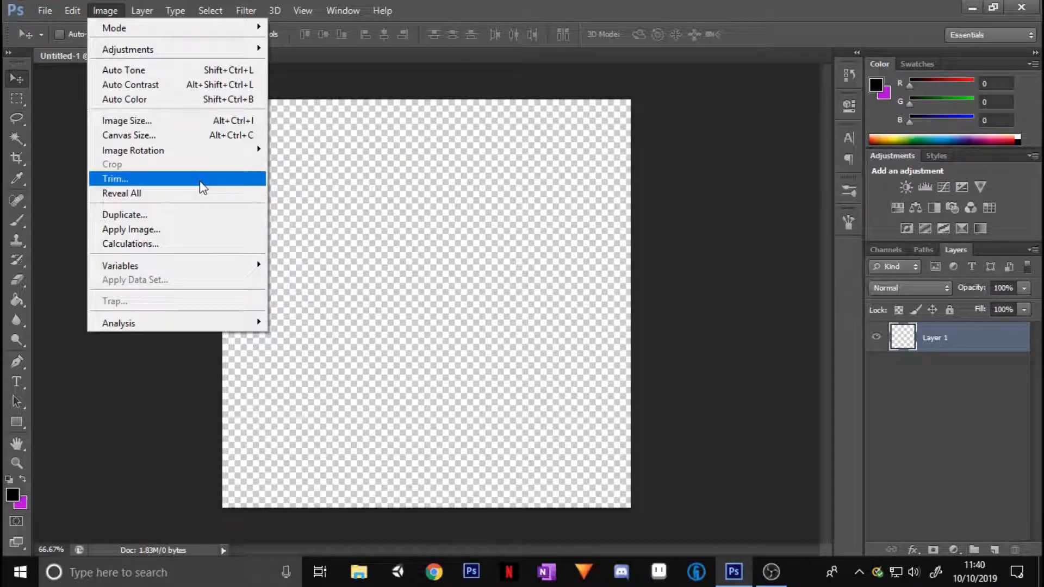
click(182, 124)
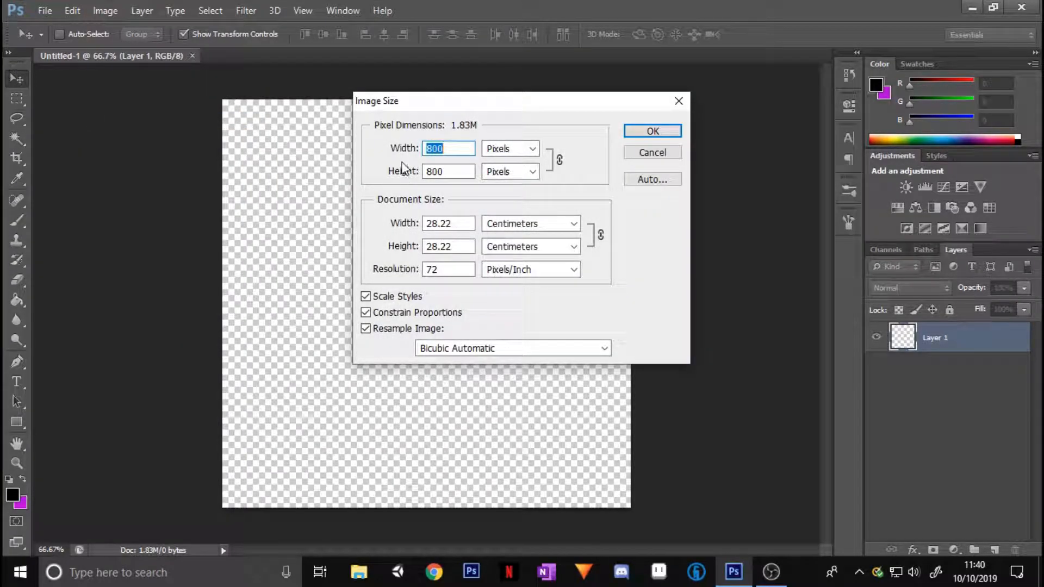
drag(408, 145, 393, 150)
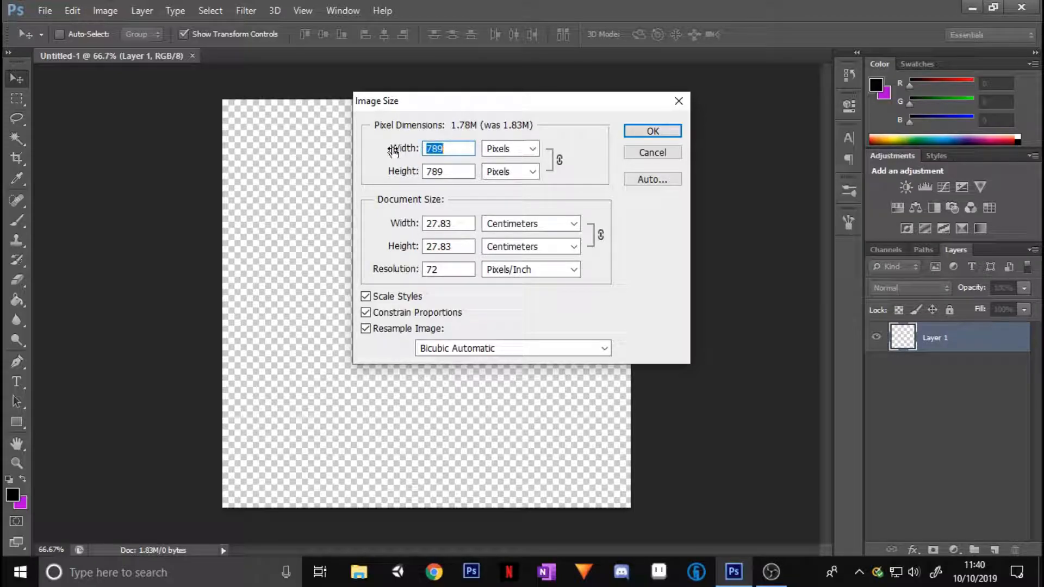
key(Escape)
View the Canvas Size settings and close them without making changes
click(106, 11)
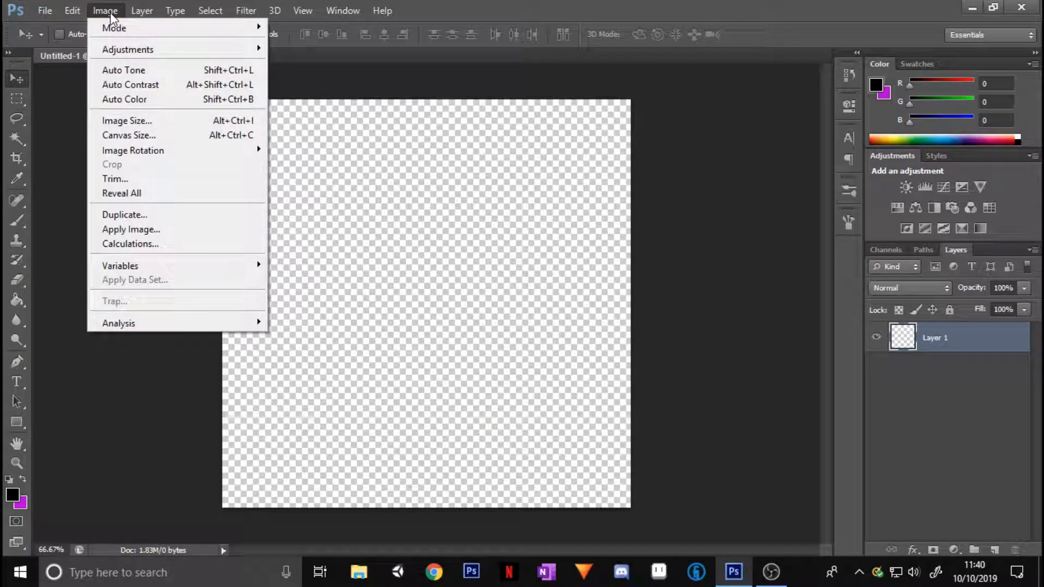
click(139, 133)
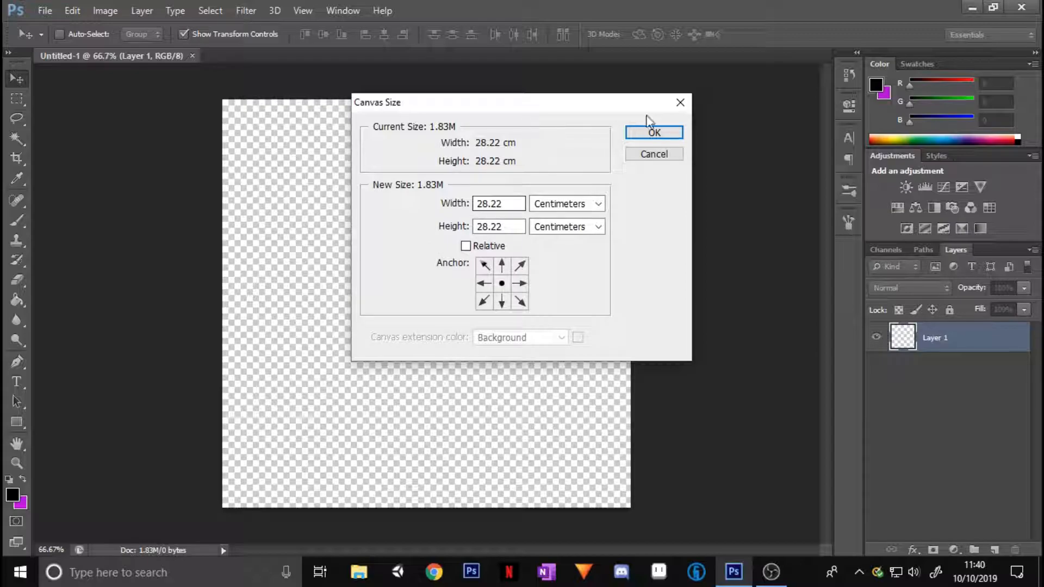
click(680, 102)
click(105, 11)
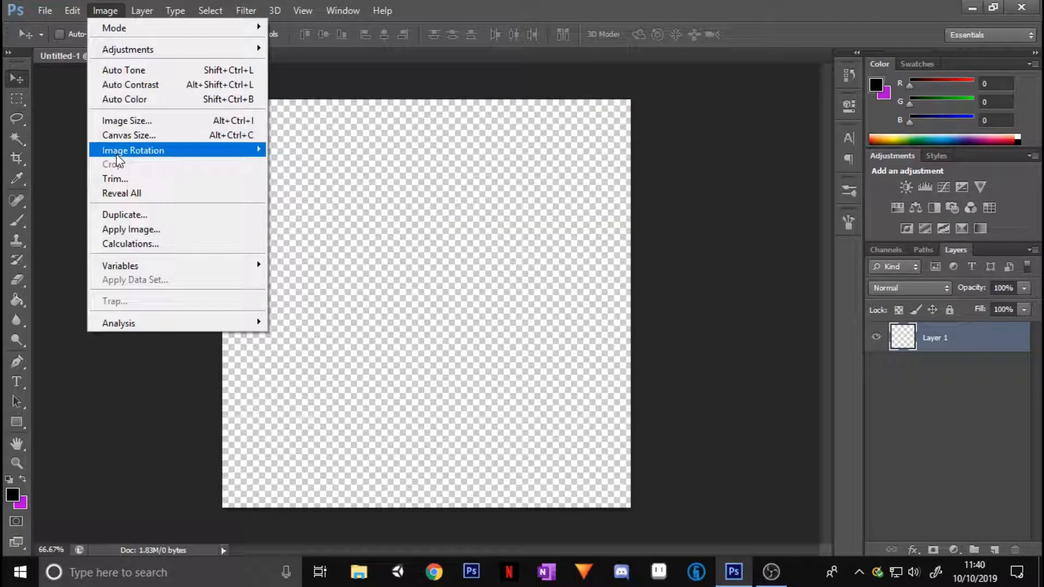
mouse_move(183, 156)
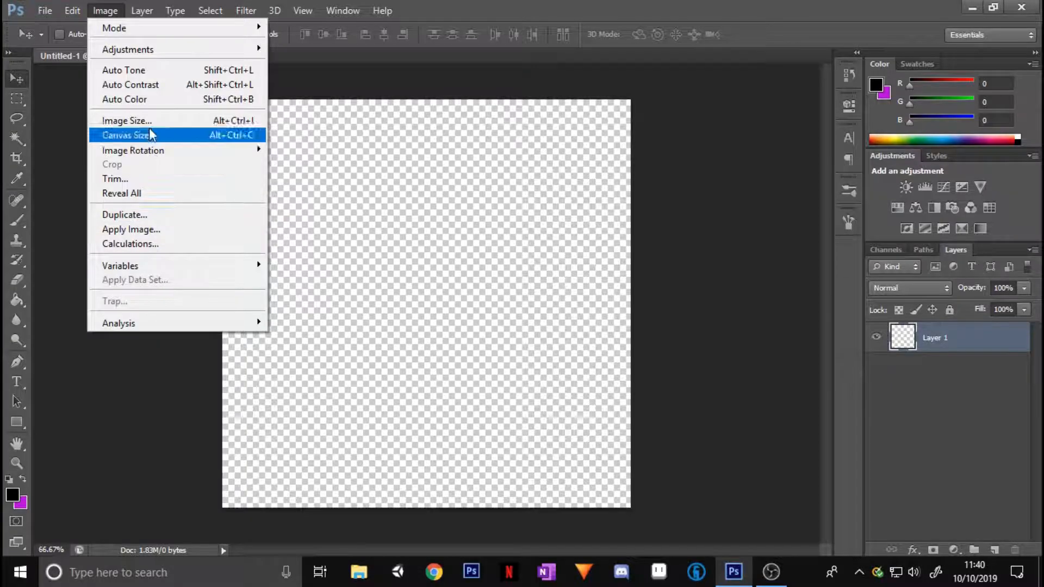
mouse_move(146, 9)
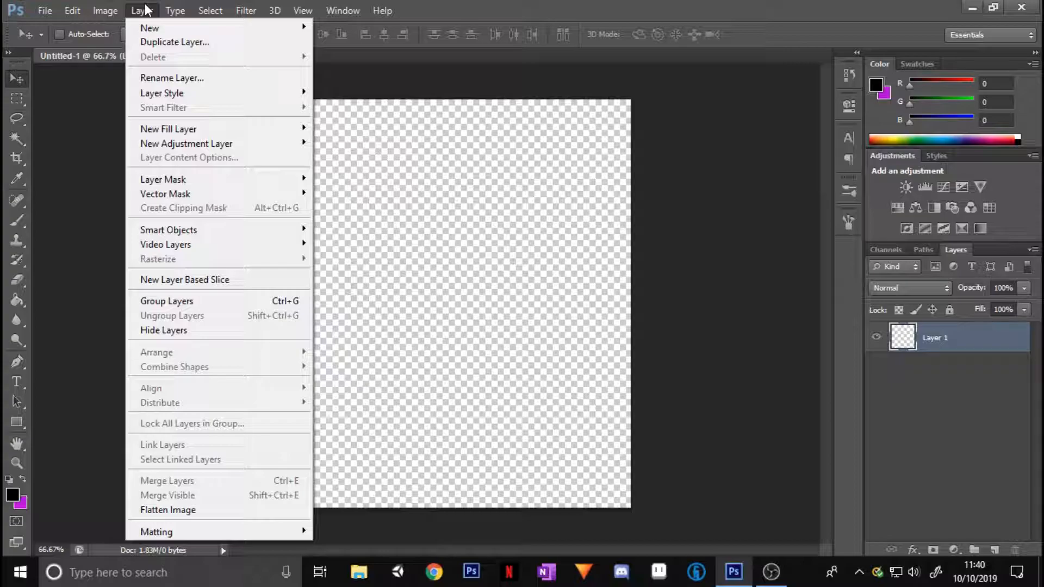
mouse_move(152, 28)
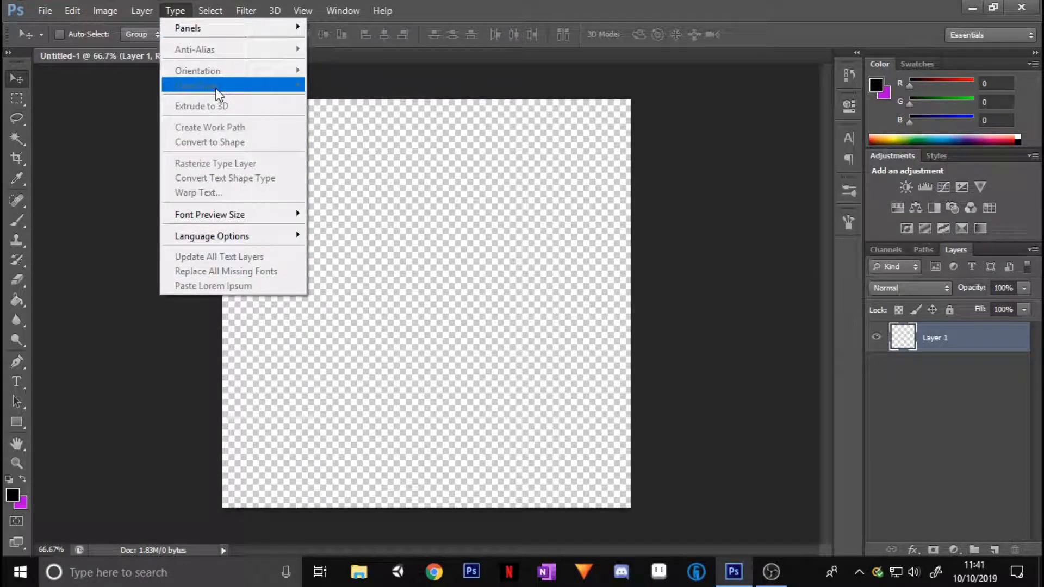
click(211, 11)
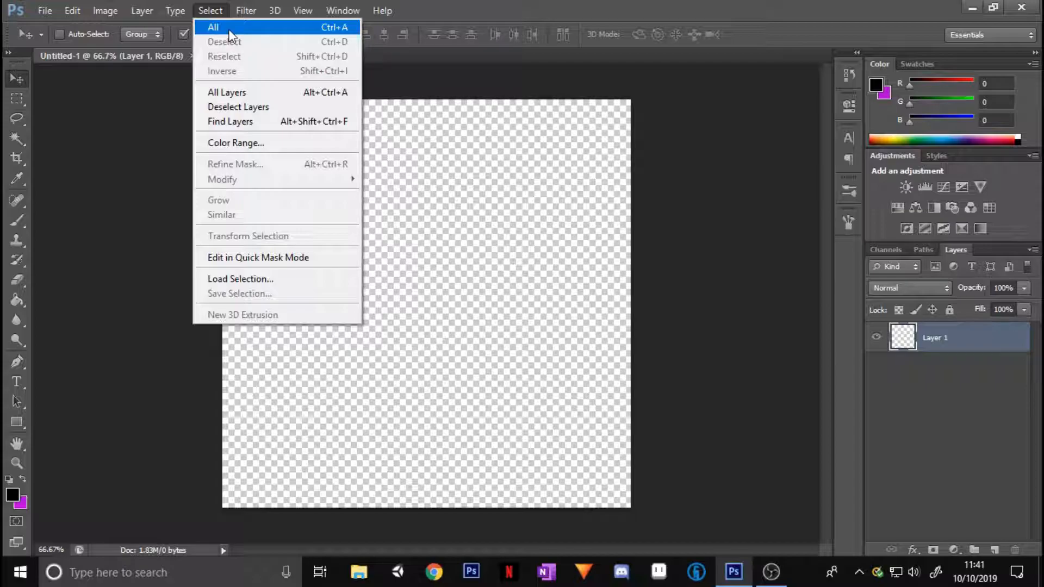
Select the entire canvas, try to move the selected area of the empty layer, and deselect it
mouse_move(246, 11)
mouse_move(210, 11)
click(214, 29)
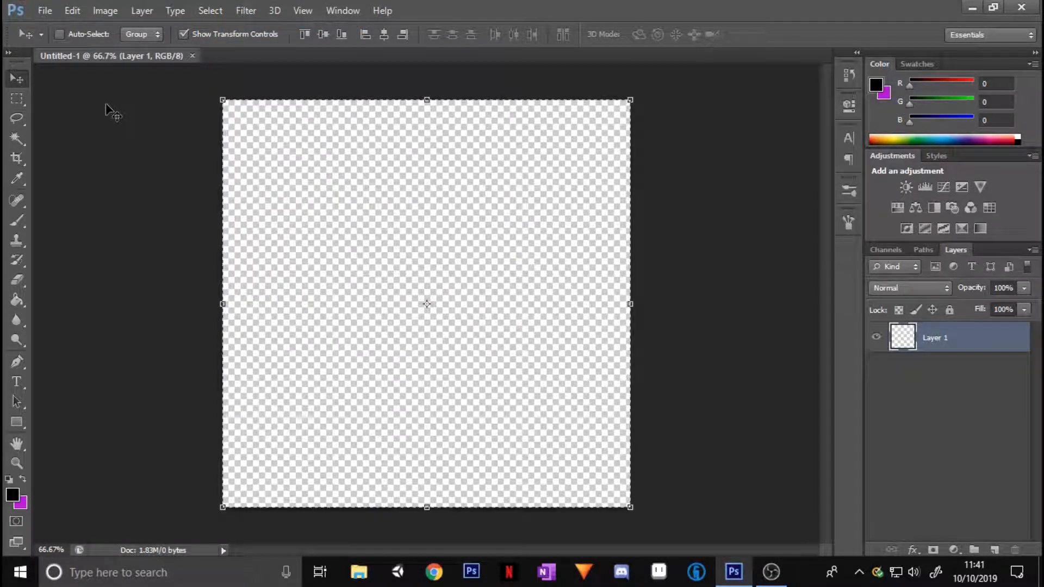
drag(403, 163, 287, 224)
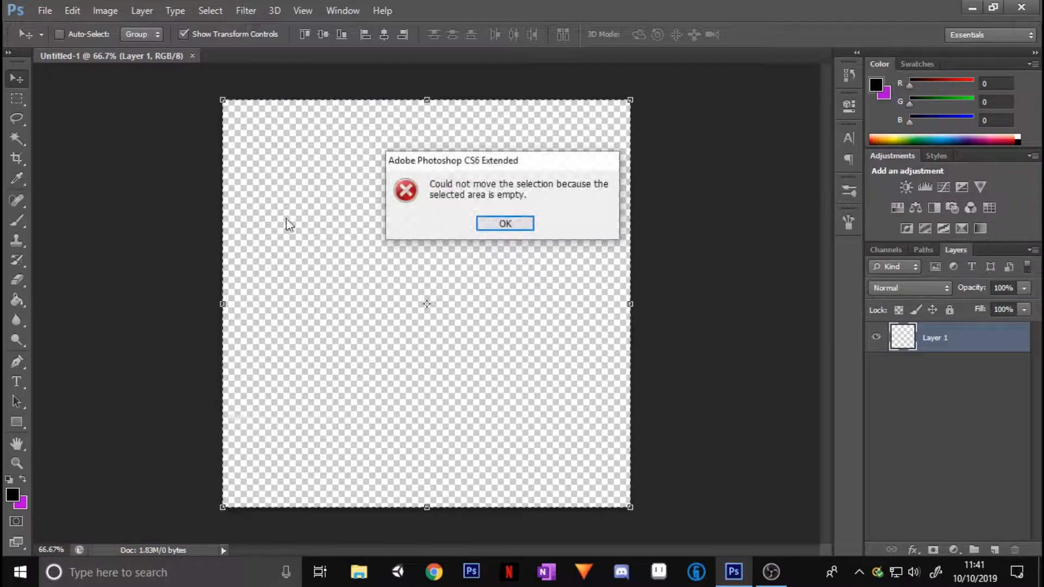
click(506, 223)
drag(503, 201, 373, 212)
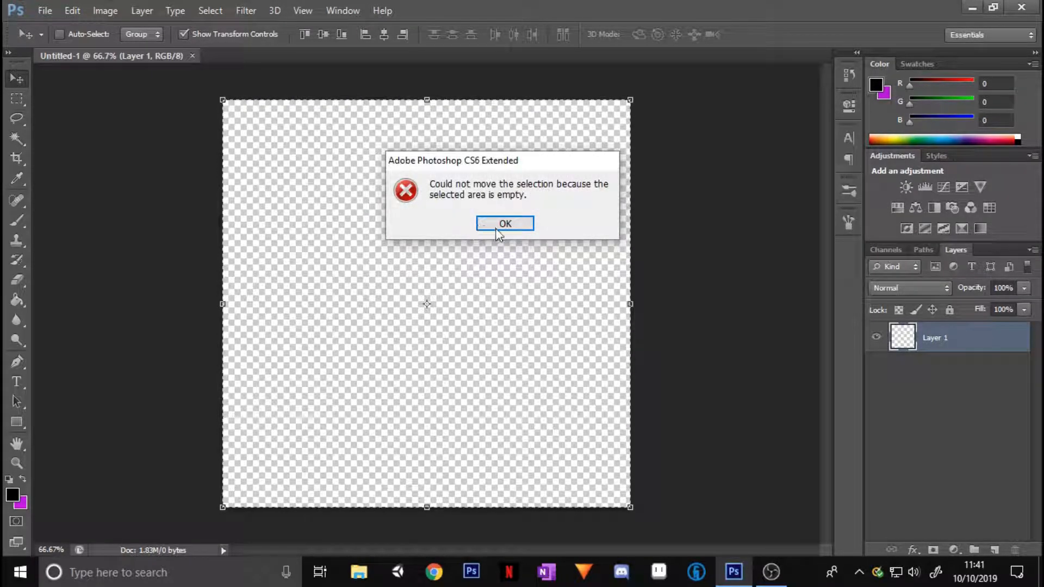
click(504, 229)
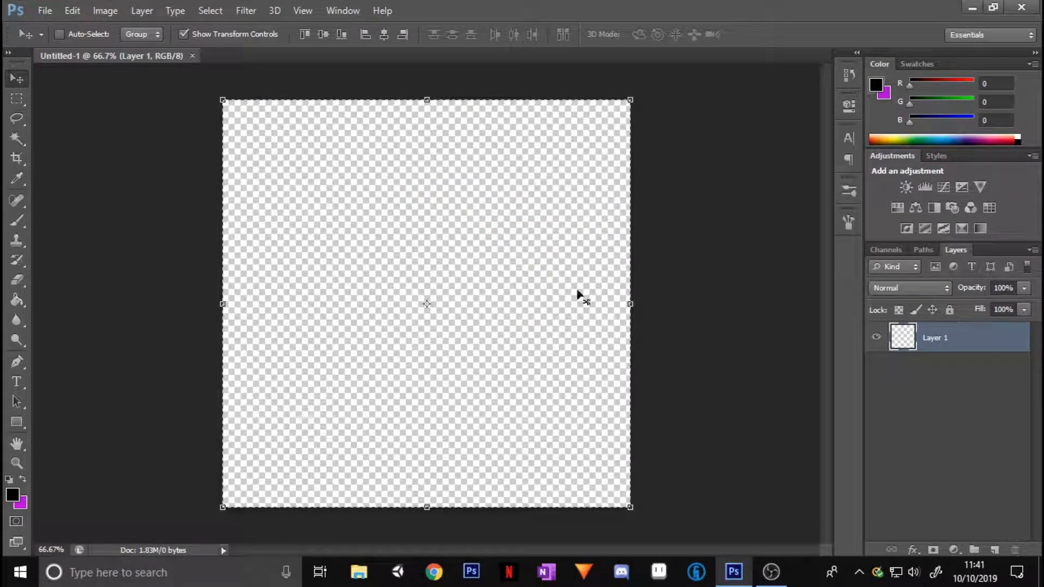
key(ctrl+d)
Examine the available selection, filter, 3D and view commands without applying any of them
click(210, 10)
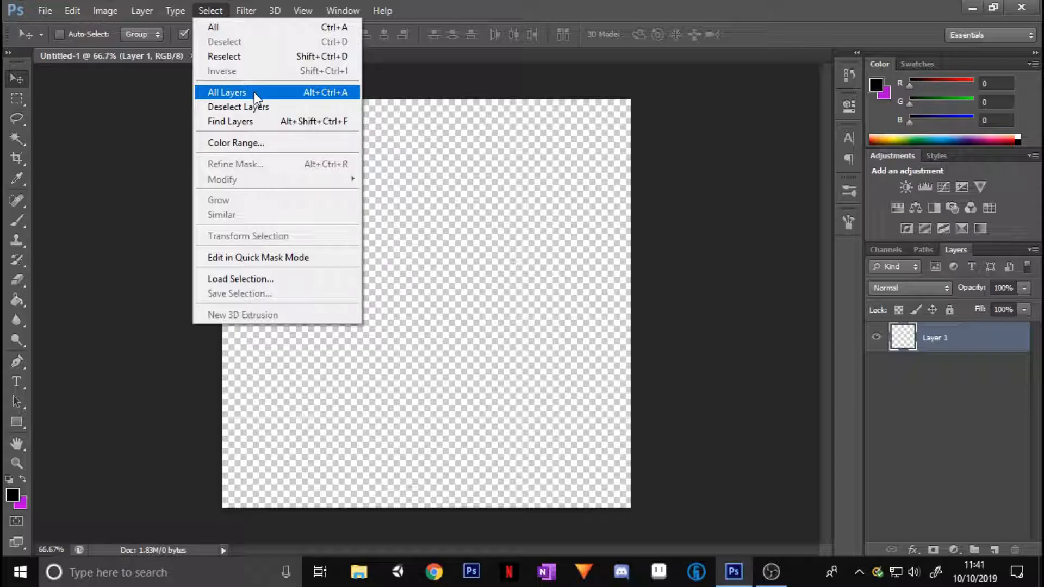
mouse_move(250, 16)
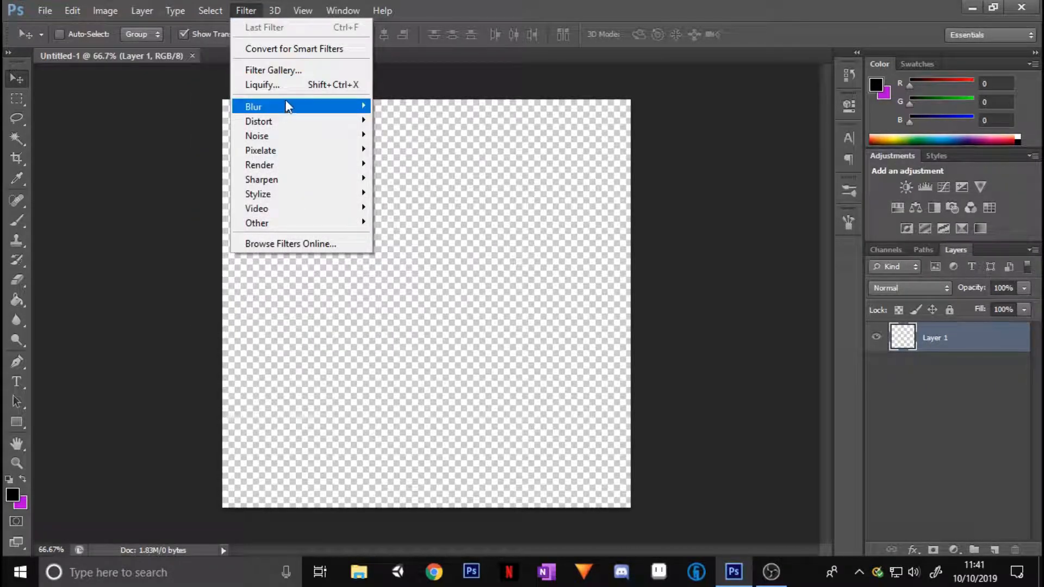
mouse_move(291, 108)
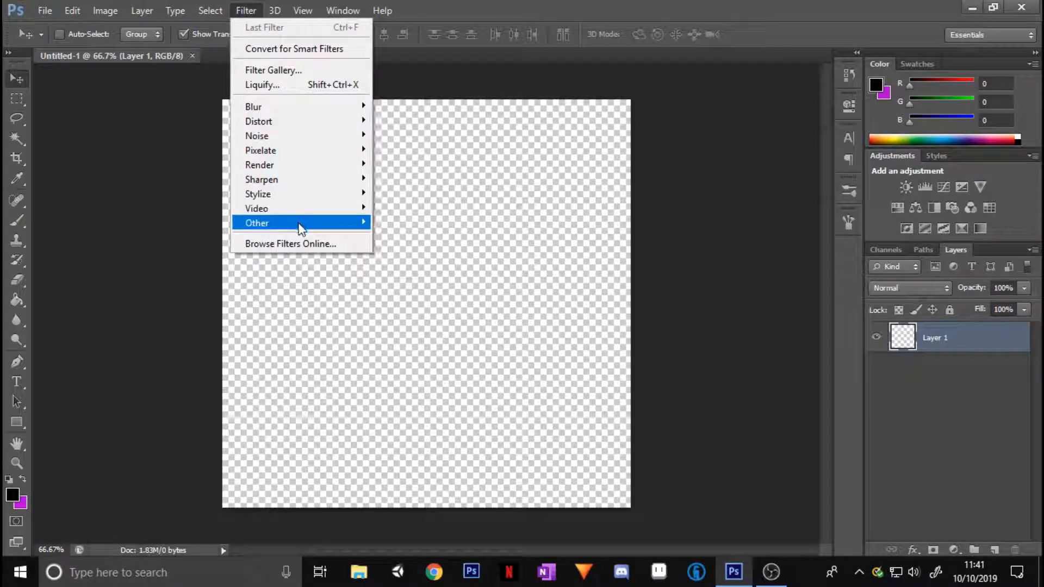
mouse_move(340, 141)
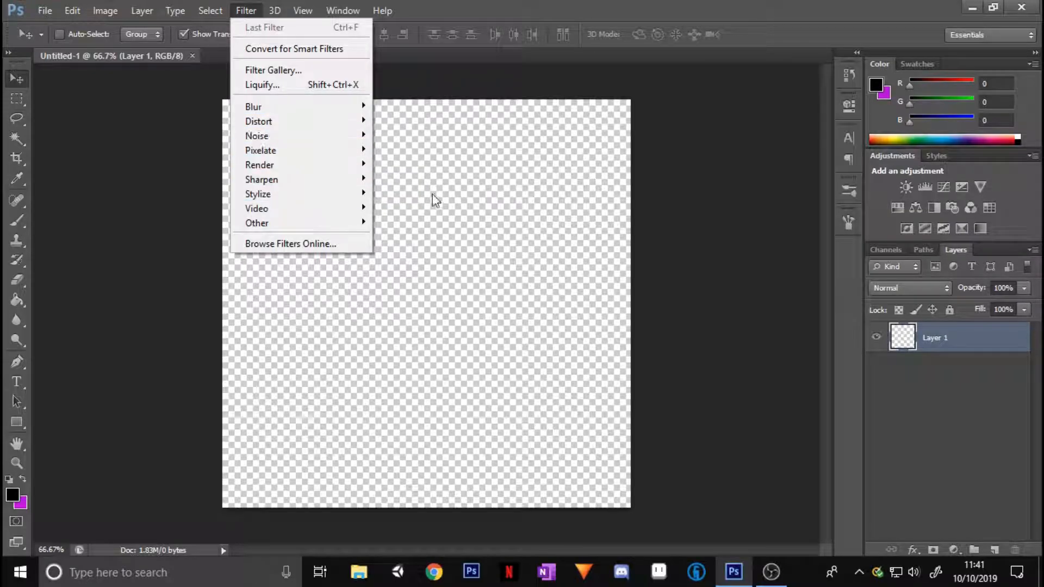
click(434, 254)
click(274, 12)
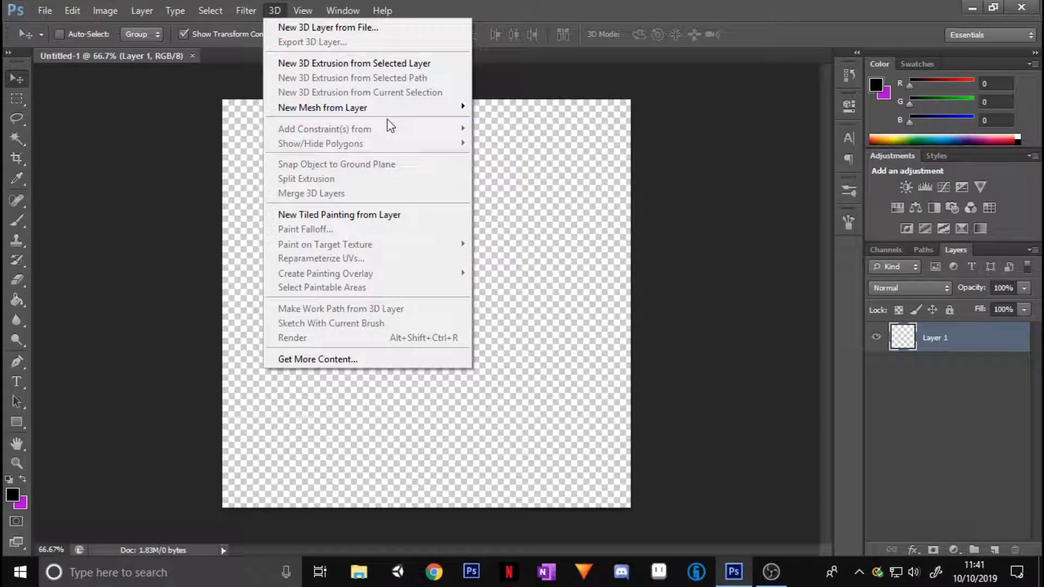
mouse_move(404, 112)
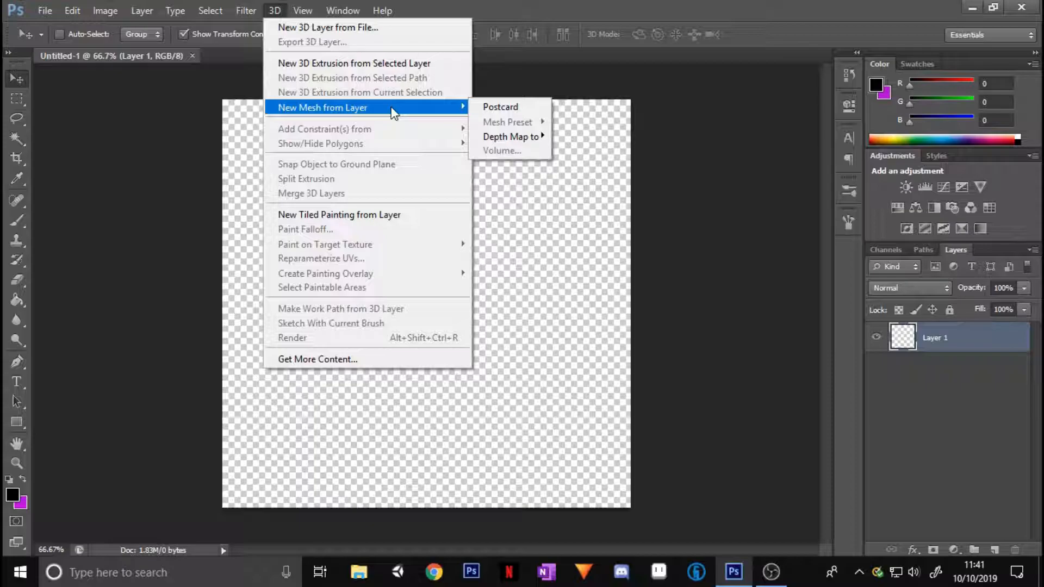
mouse_move(296, 12)
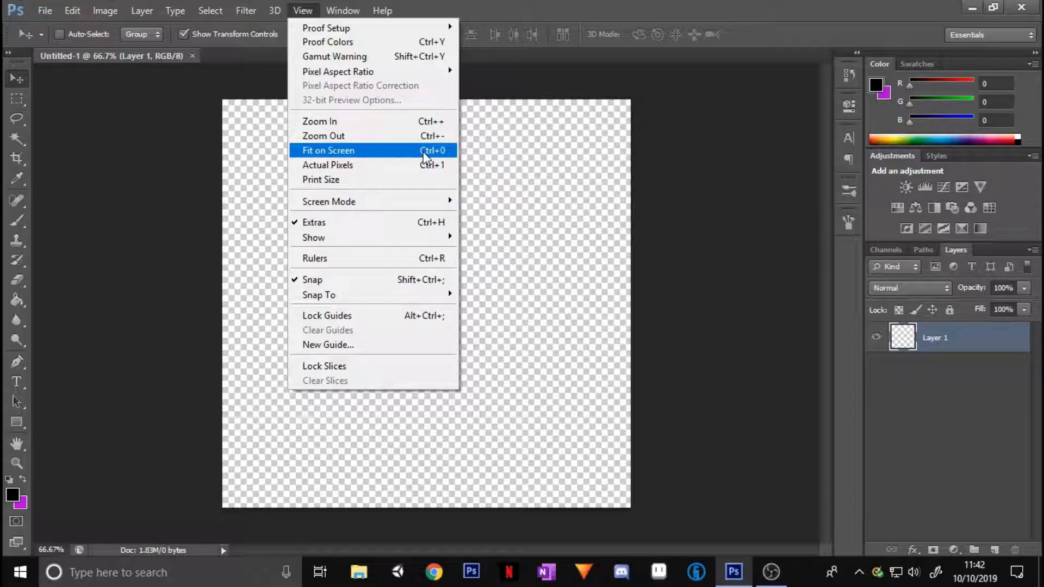
click(545, 226)
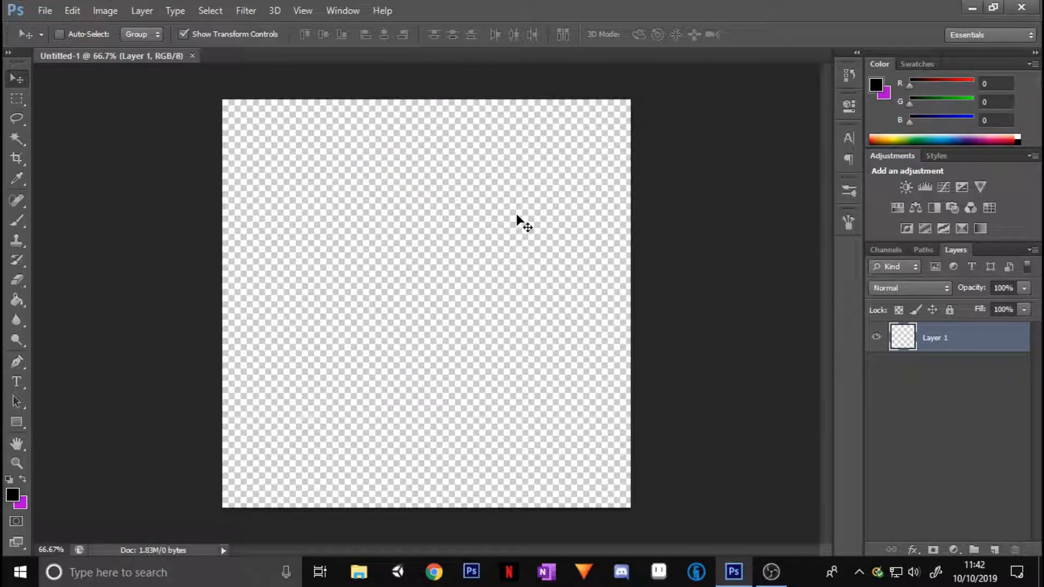
Fit the canvas on screen and try zooming in and out of it repeatedly
key(ctrl+0)
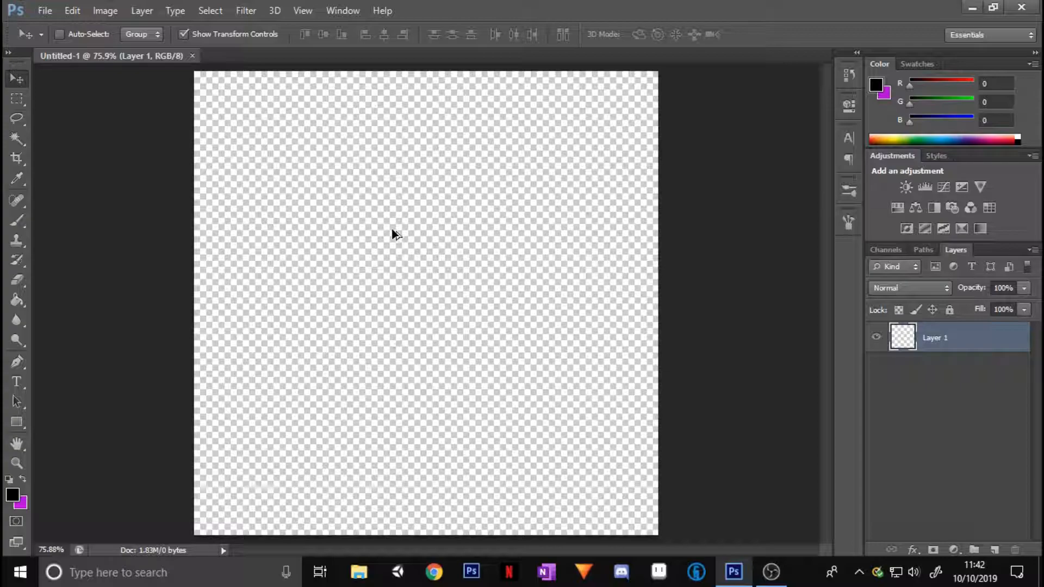
scroll(377, 242, down, 4)
scroll(413, 256, up, 4)
scroll(427, 272, up, 2)
scroll(336, 250, down, 2)
scroll(298, 205, up, 3)
scroll(412, 322, down, 5)
scroll(562, 387, up, 11)
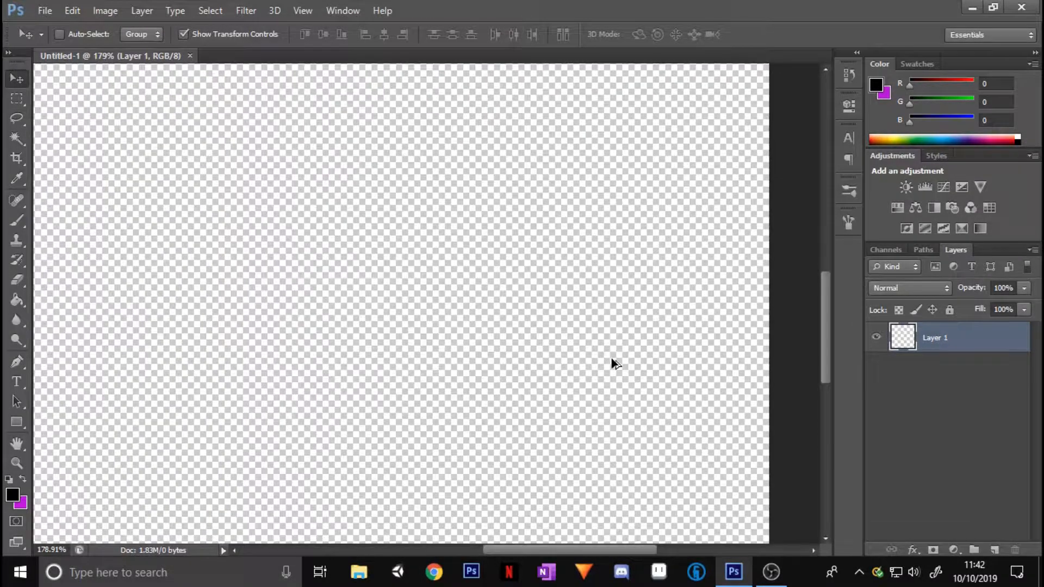
scroll(483, 332, down, 15)
scroll(392, 292, up, 8)
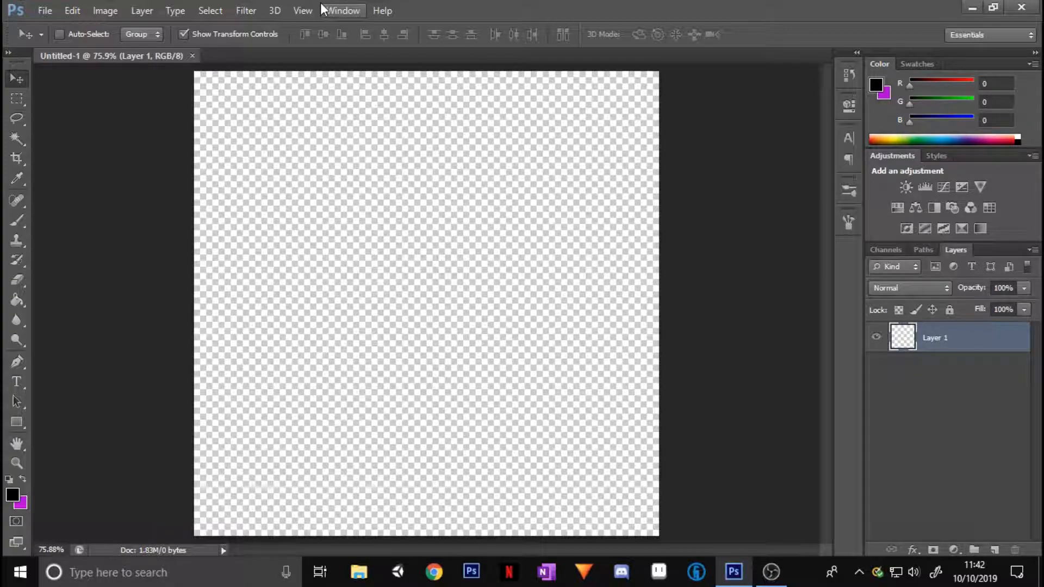
scroll(317, 98, up, 2)
scroll(414, 168, down, 3)
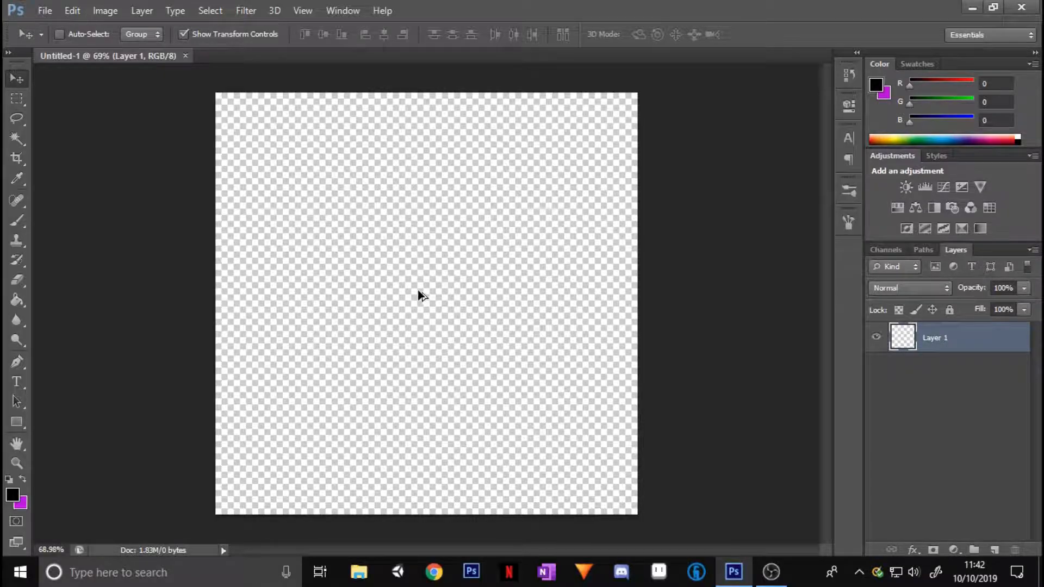
scroll(414, 287, up, 2)
scroll(418, 283, down, 3)
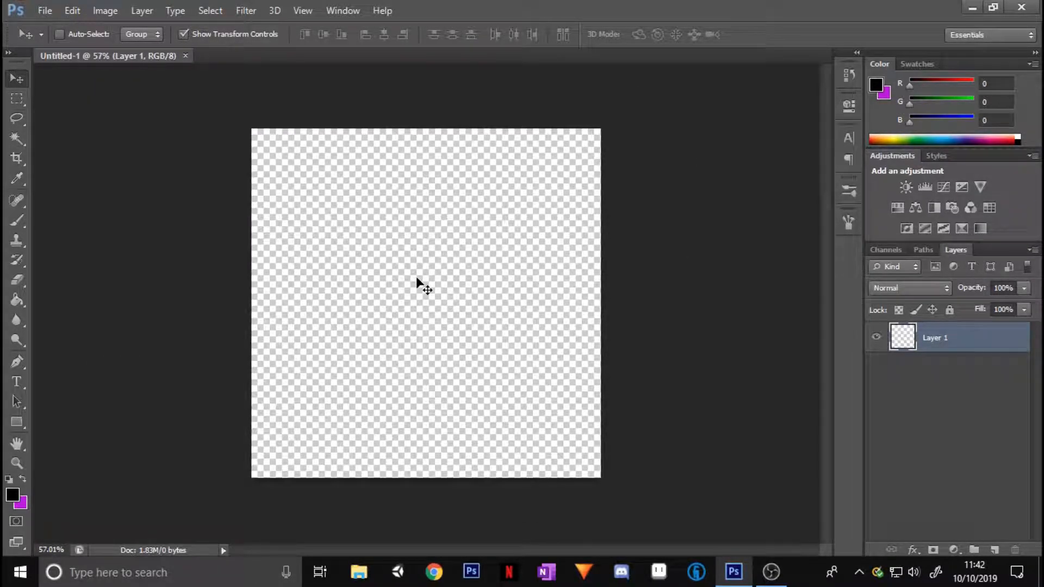
scroll(418, 279, down, 1)
scroll(417, 278, up, 2)
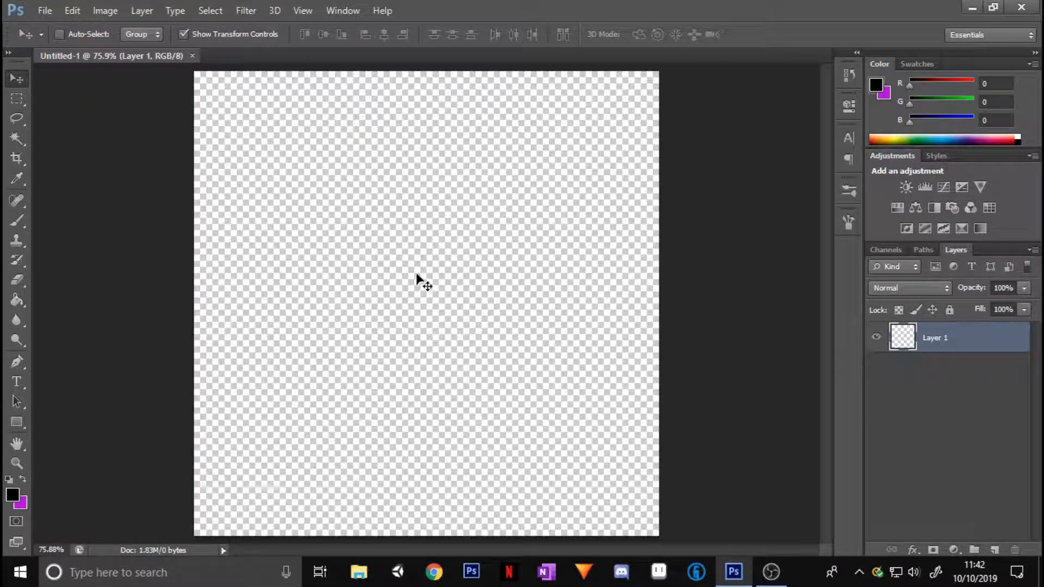
Review the remaining view, window and help commands without applying any of them
click(303, 11)
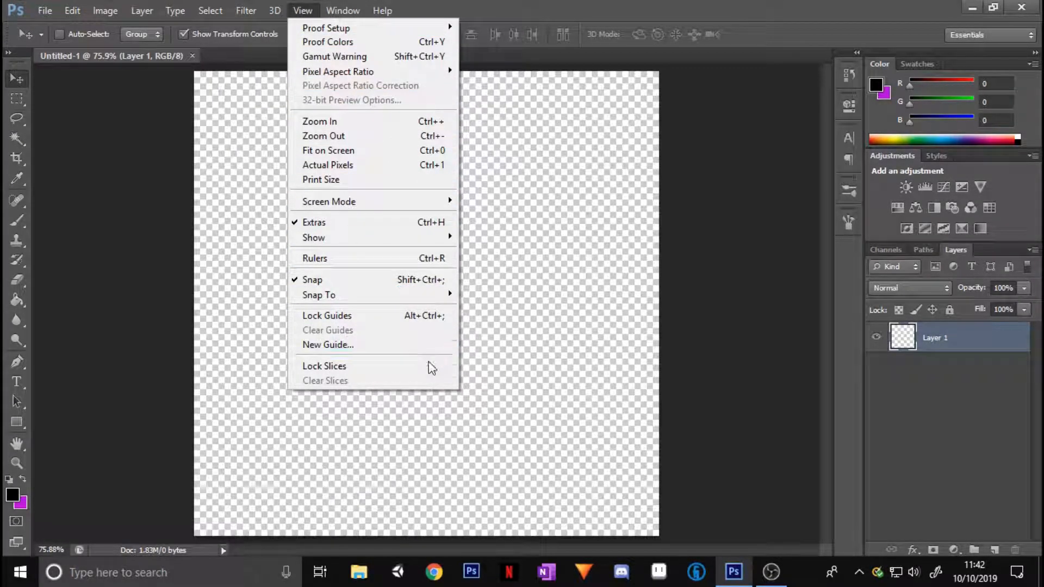
mouse_move(364, 7)
mouse_move(301, 12)
mouse_move(331, 7)
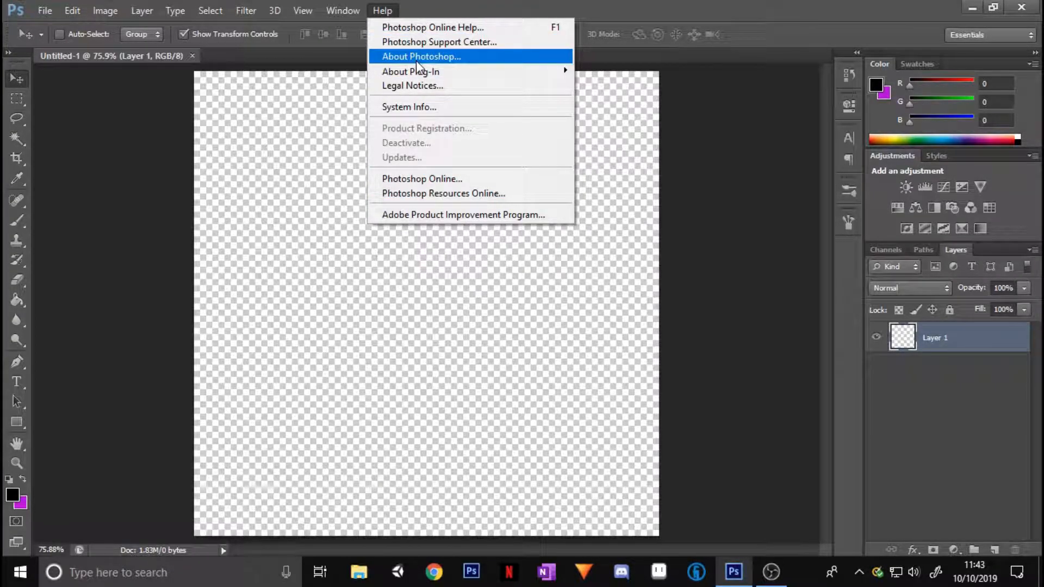
click(287, 366)
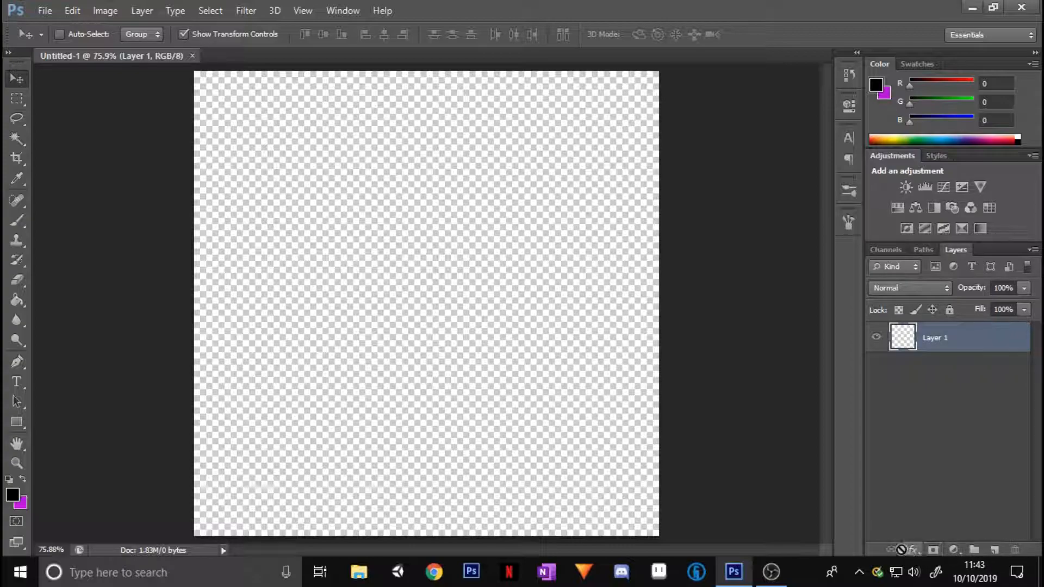
Add a second layer, and paint a large black circle on Layer 1 with the Brush tool at size 24
click(995, 550)
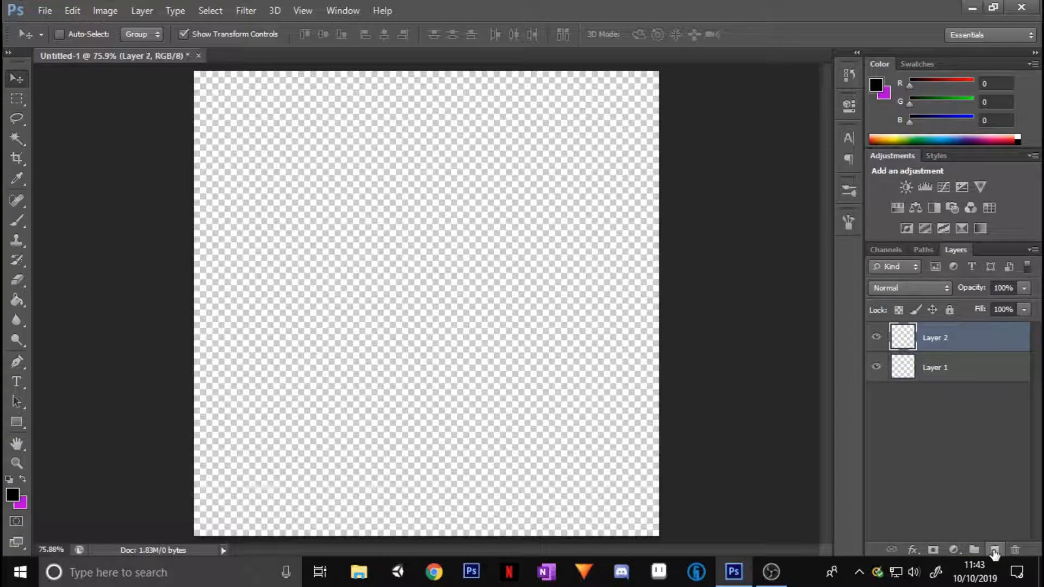
click(979, 367)
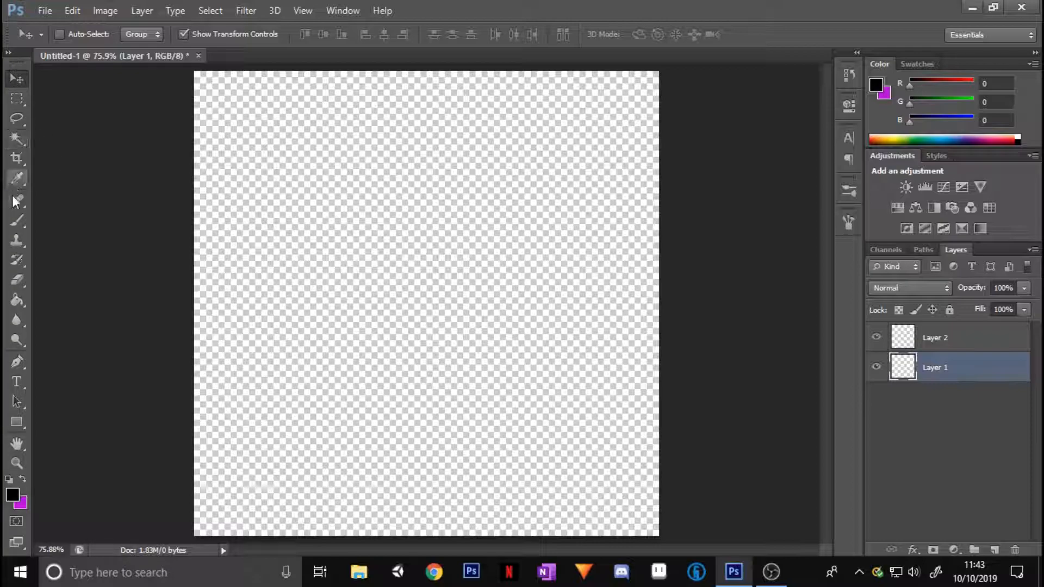
click(16, 222)
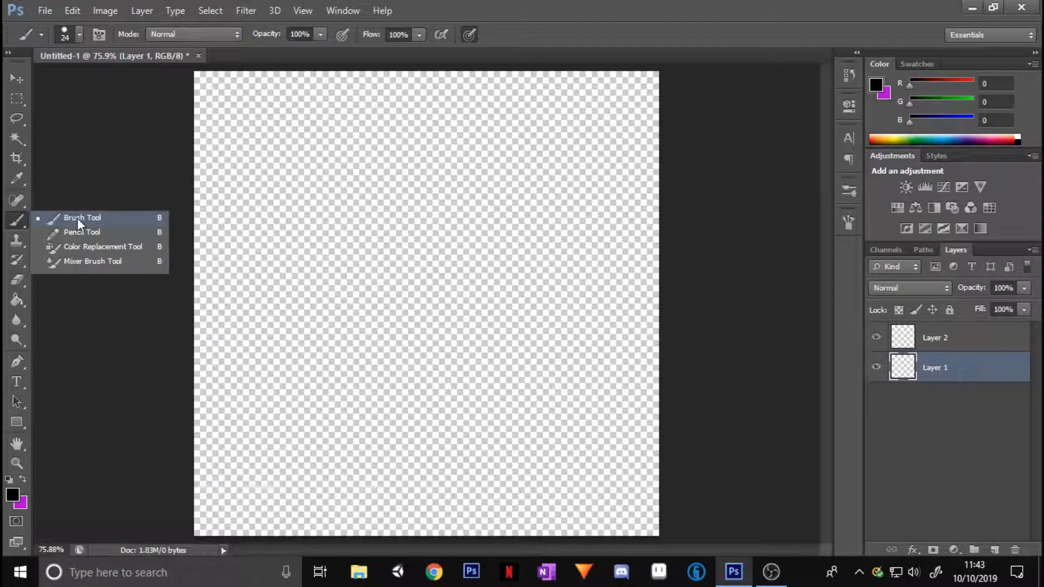
click(78, 217)
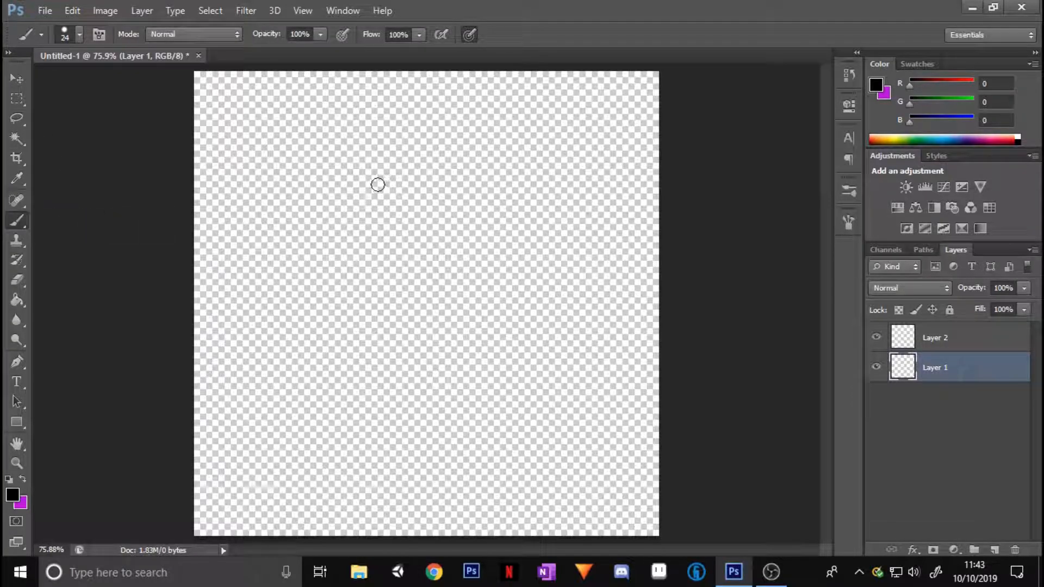
mouse_move(508, 174)
mouse_down()
mouse_move(489, 156)
mouse_move(394, 145)
mouse_move(272, 196)
mouse_move(248, 264)
mouse_move(290, 345)
mouse_move(427, 381)
mouse_move(519, 326)
mouse_move(531, 243)
mouse_move(498, 166)
mouse_up()
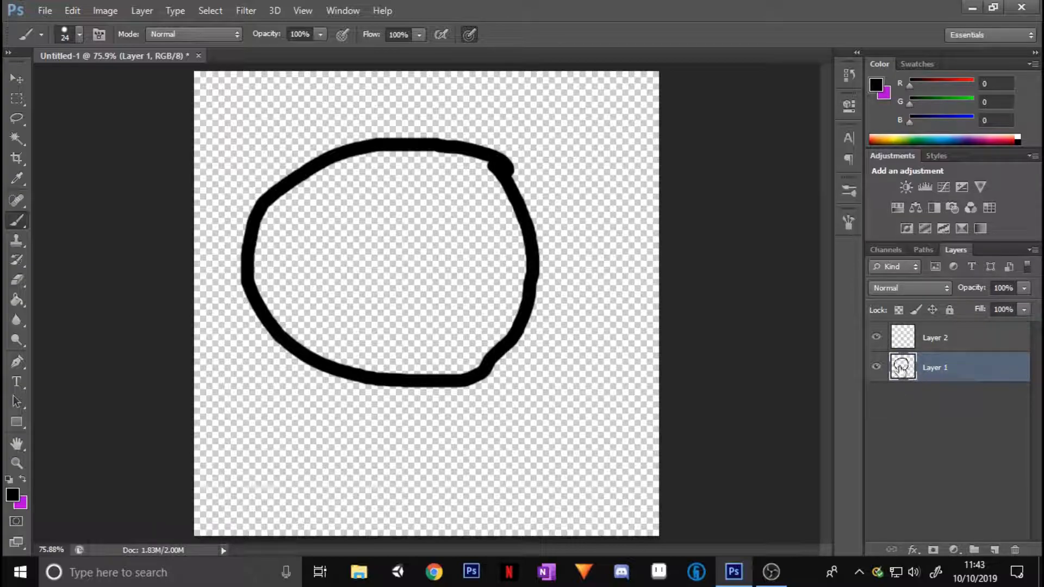
Paint two eyes, a nose and a smile inside the circle on Layer 2, and switch to the Move tool
click(983, 342)
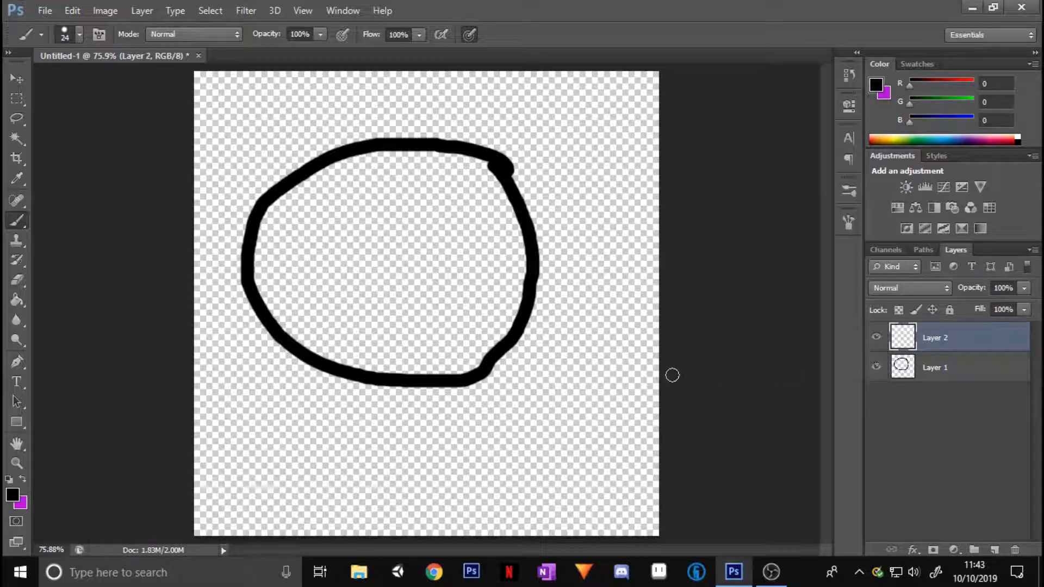
drag(351, 202, 345, 235)
mouse_move(417, 202)
mouse_down()
mouse_move(421, 237)
mouse_move(382, 262)
mouse_up()
mouse_move(316, 264)
mouse_down()
mouse_move(339, 301)
mouse_move(442, 278)
mouse_up()
click(17, 79)
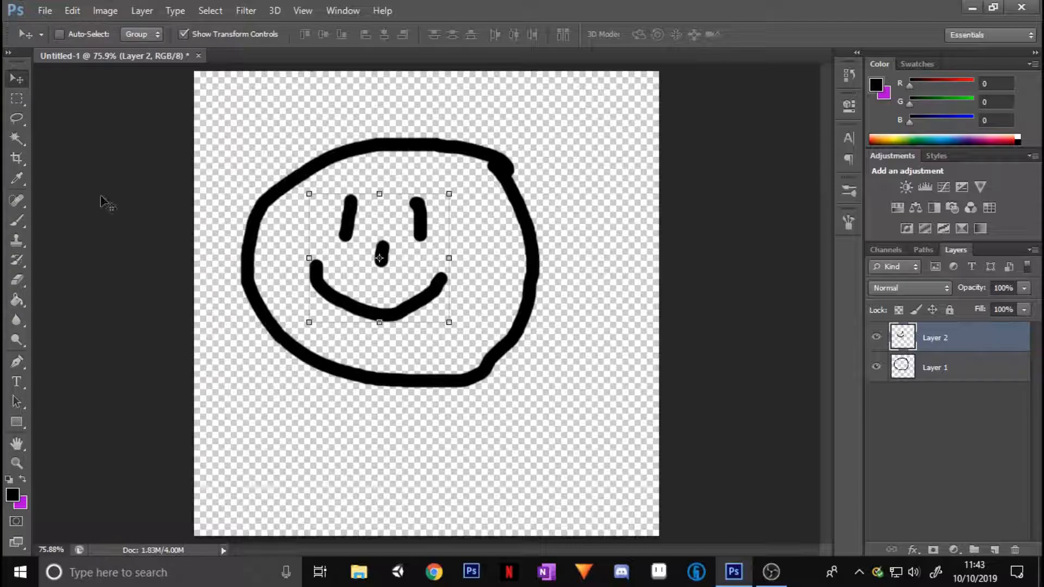
Try deleting Layer 2 and Layer 1 in turn, undoing each deletion
click(925, 432)
click(953, 340)
click(966, 371)
click(967, 339)
key(Delete)
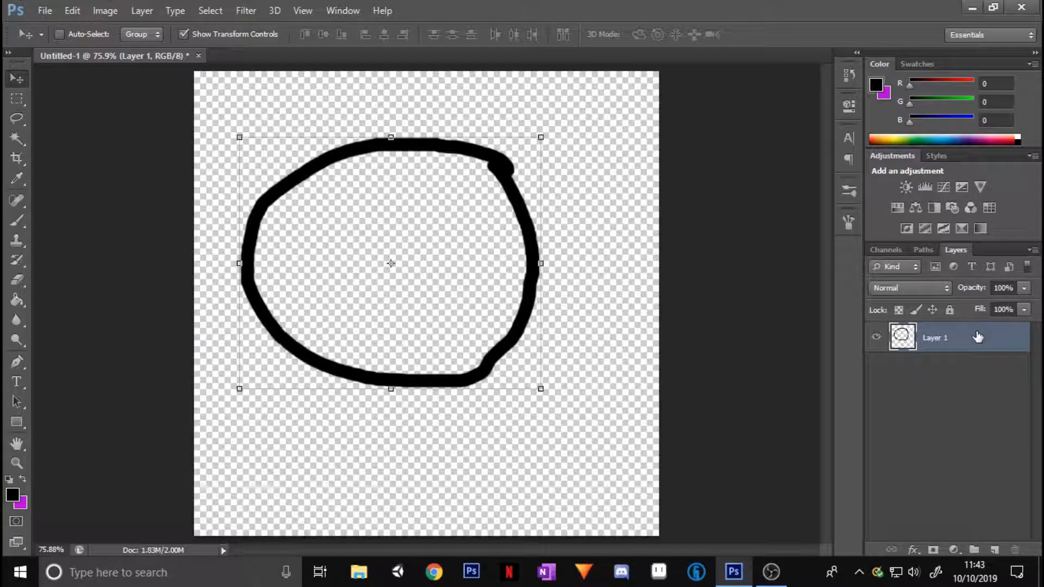
key(ctrl+z)
click(977, 379)
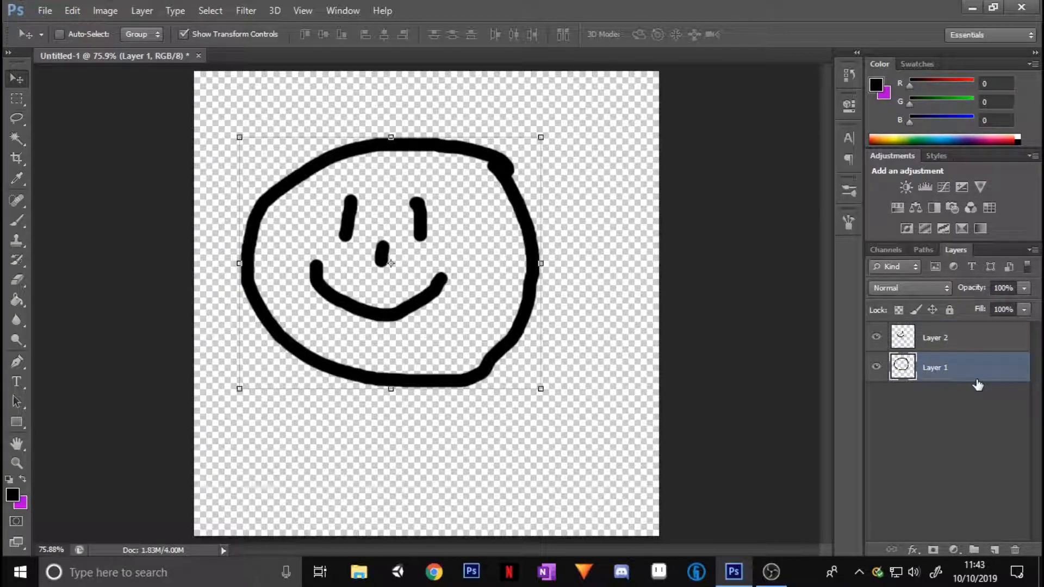
key(Delete)
key(ctrl+z)
Select all layers together and move the whole smiley face slightly down and to the right on the canvas
click(978, 386)
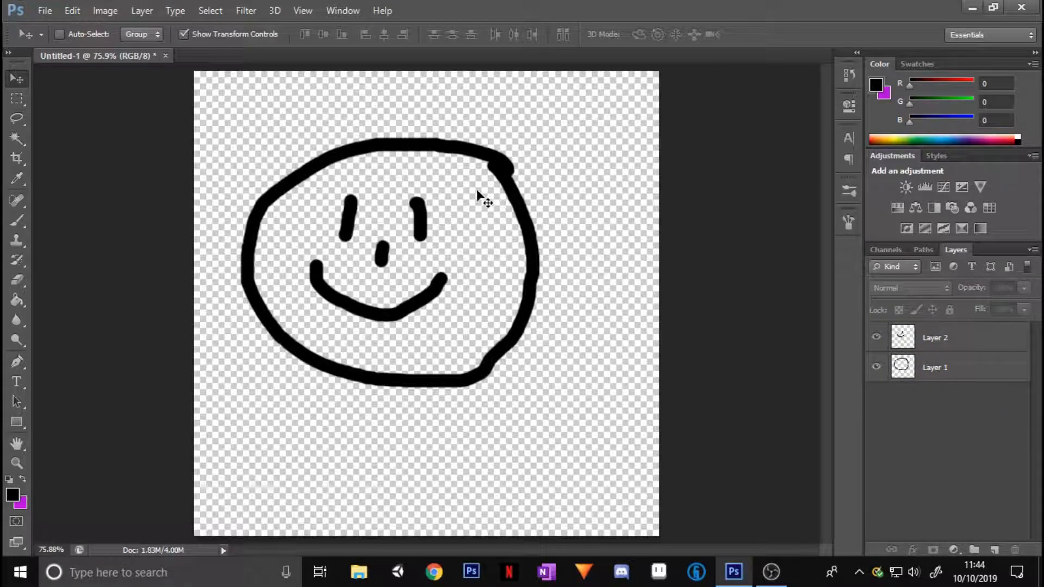
click(215, 10)
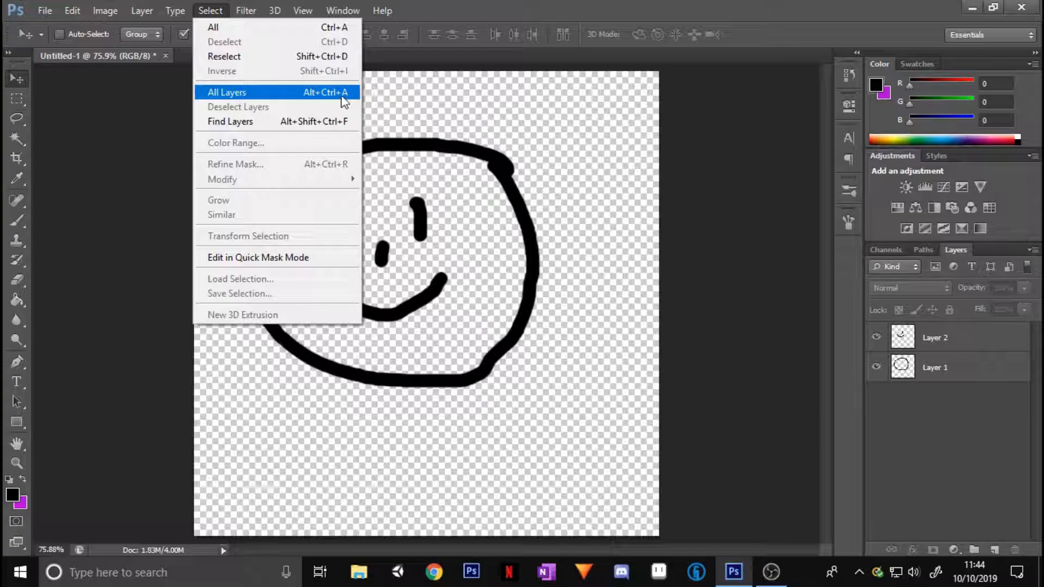
click(294, 94)
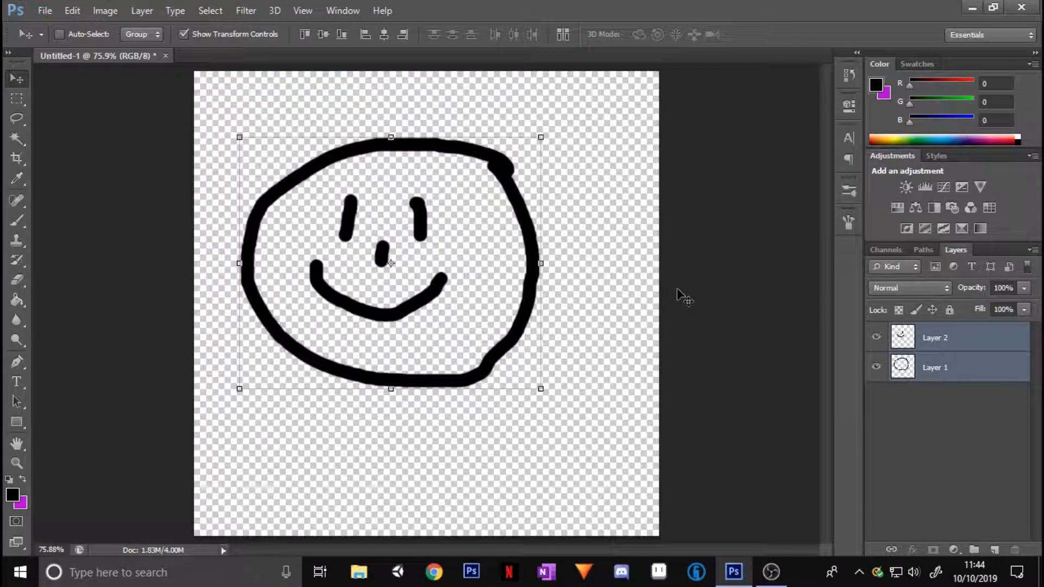
mouse_move(392, 262)
mouse_down()
mouse_move(514, 382)
mouse_move(301, 201)
mouse_move(444, 253)
mouse_move(395, 282)
mouse_move(400, 270)
mouse_up()
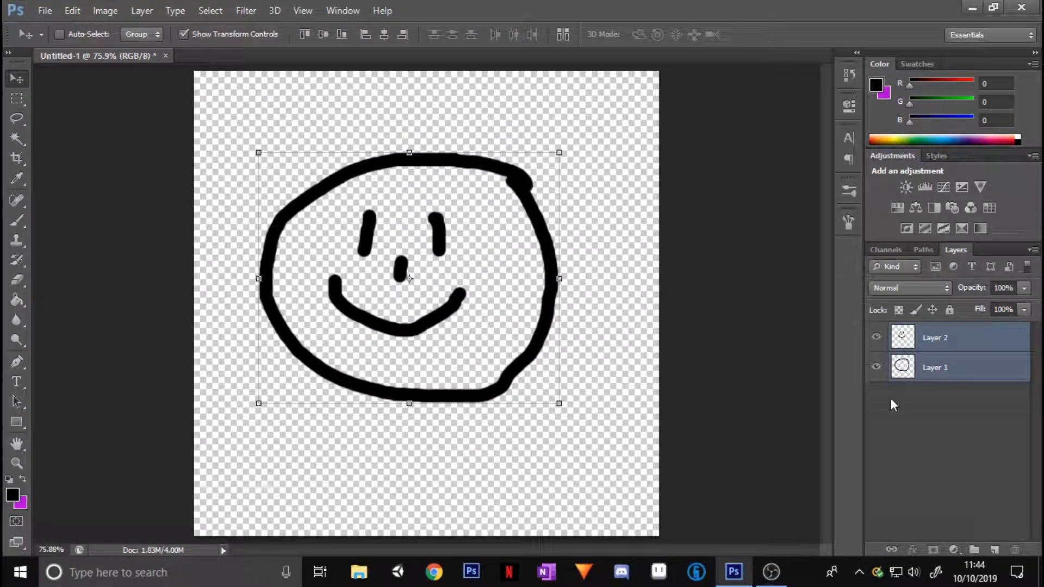
Delete Layer 1 and Layer 2, and add a new empty layer in their place
click(928, 413)
click(992, 379)
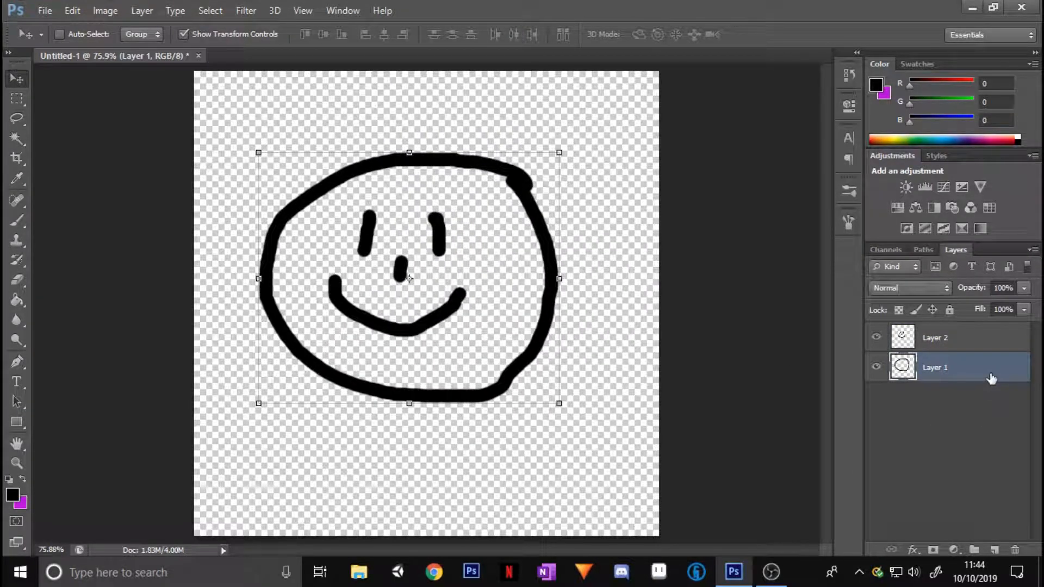
key(Delete)
click(996, 550)
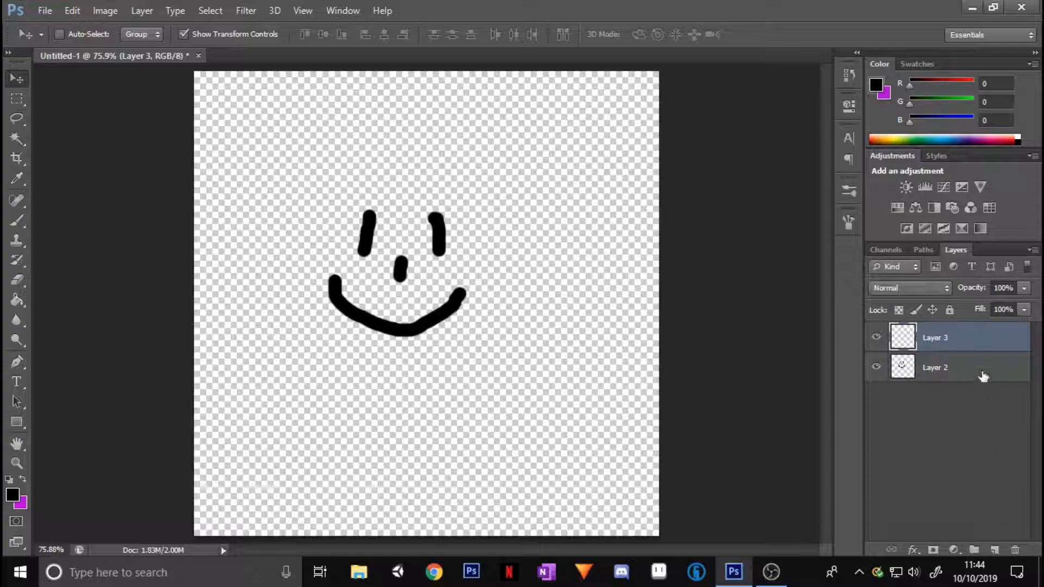
click(982, 380)
key(Delete)
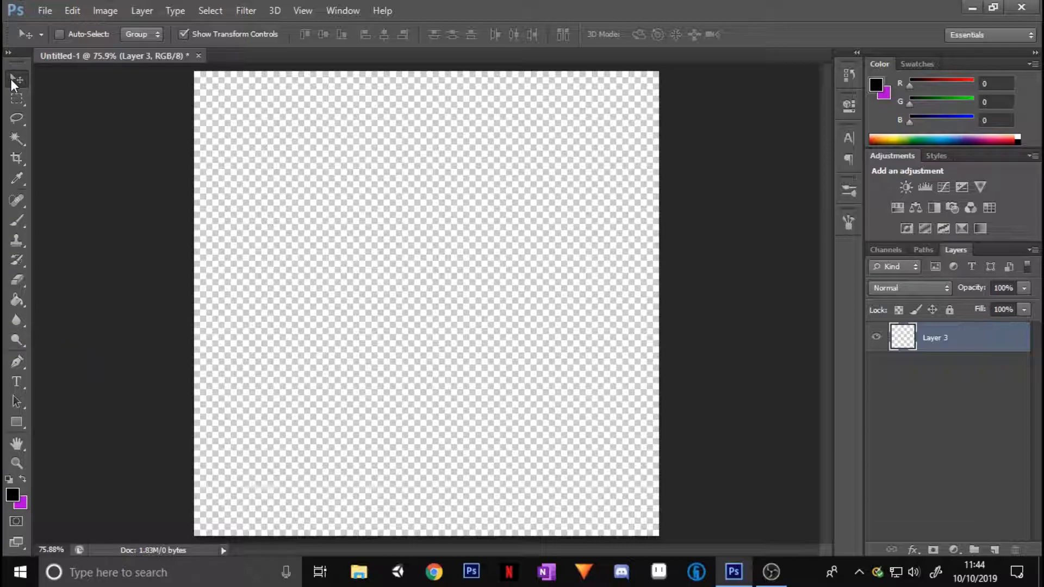
Make two rectangular selections on the empty canvas with the Rectangular Marquee tool, deselecting each one
drag(354, 223, 296, 365)
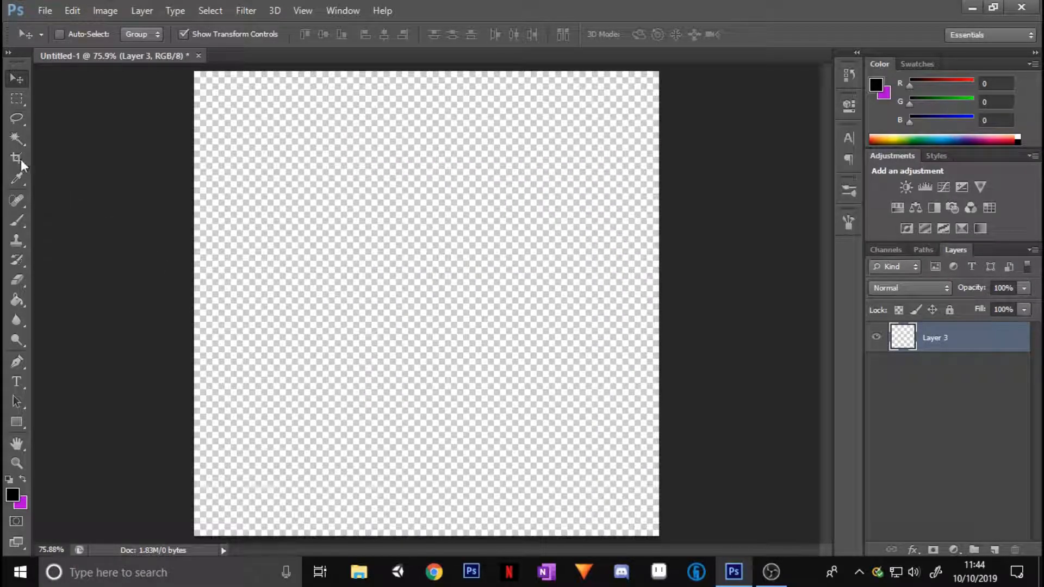
click(11, 100)
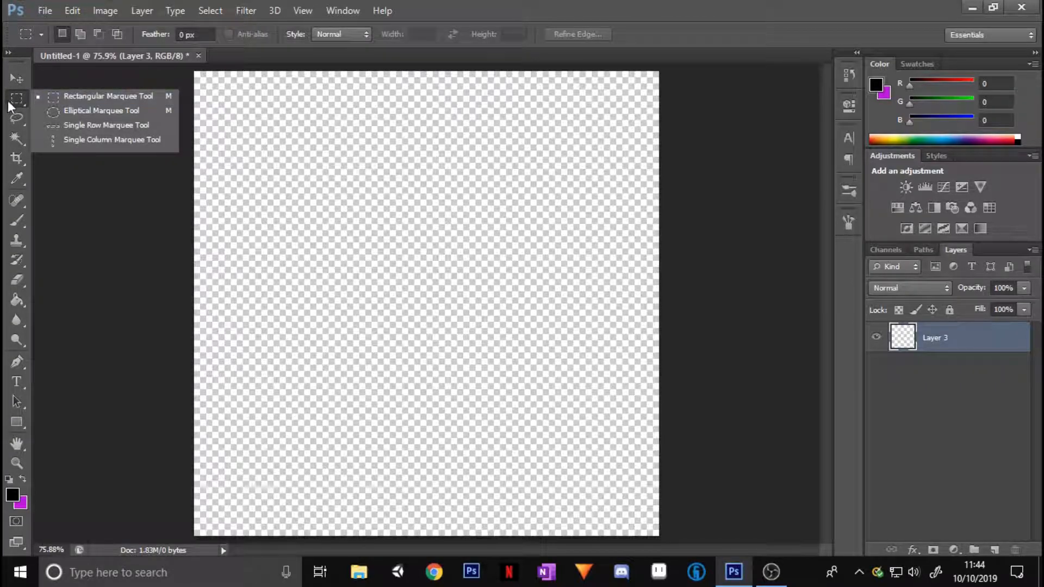
click(8, 101)
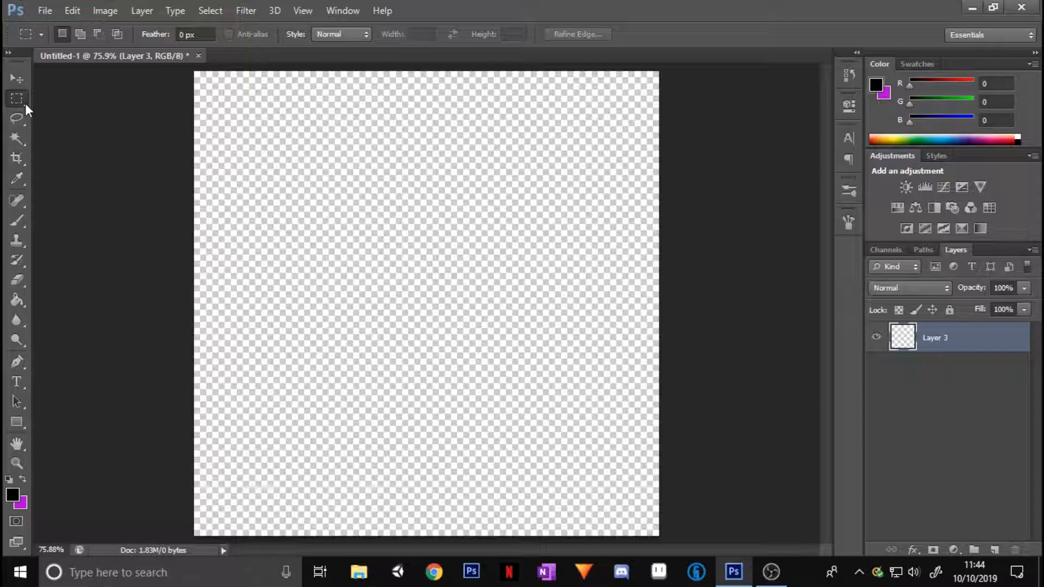
click(14, 103)
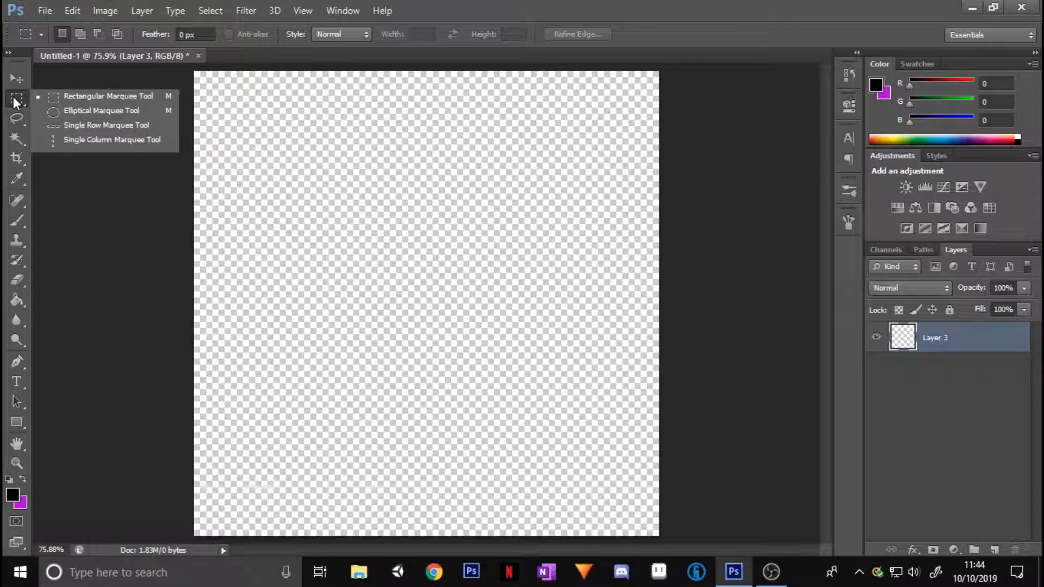
click(74, 96)
drag(233, 137, 503, 325)
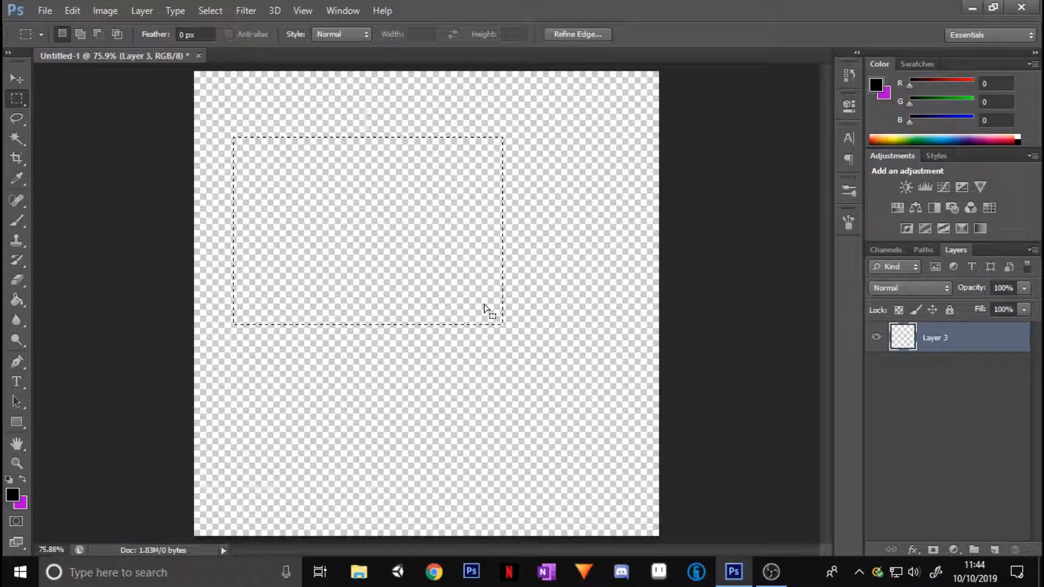
key(ctrl+d)
drag(310, 188, 517, 349)
key(ctrl+d)
Make an elliptical selection with the Elliptical Marquee tool, deselect it, and return to the Rectangular Marquee tool
right_click(15, 105)
click(68, 107)
drag(227, 140, 493, 345)
key(ctrl+d)
click(19, 86)
right_click(21, 100)
click(67, 102)
Make a freehand, bean-shaped selection across the middle of the canvas with the Lasso tool
click(17, 118)
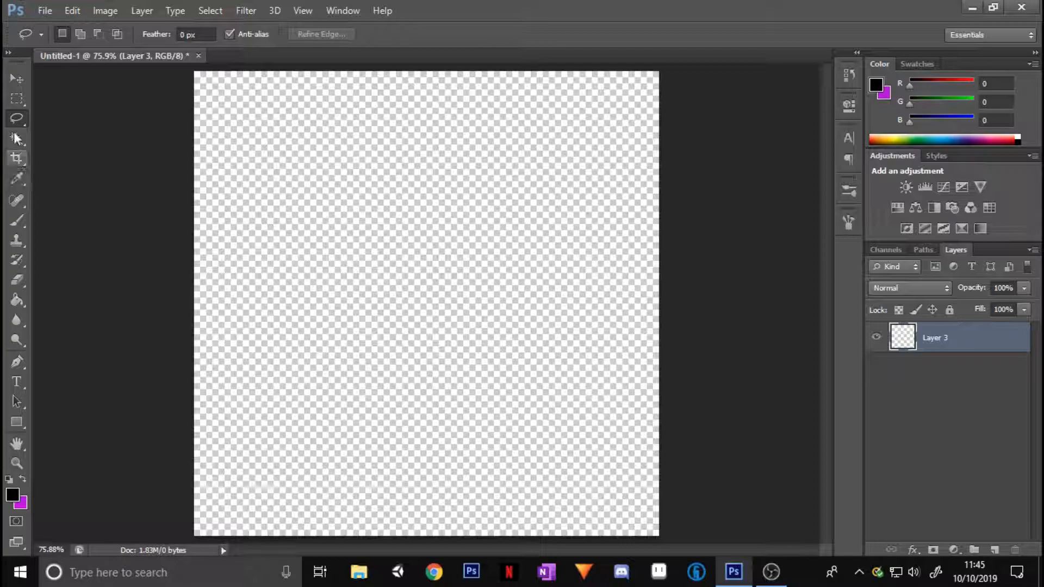
mouse_move(374, 181)
mouse_down()
mouse_move(316, 198)
mouse_move(298, 268)
mouse_up()
mouse_move(342, 314)
mouse_down()
mouse_move(391, 322)
mouse_move(420, 348)
mouse_move(473, 366)
mouse_move(524, 358)
mouse_move(557, 329)
mouse_move(571, 268)
mouse_up()
drag(544, 211, 459, 225)
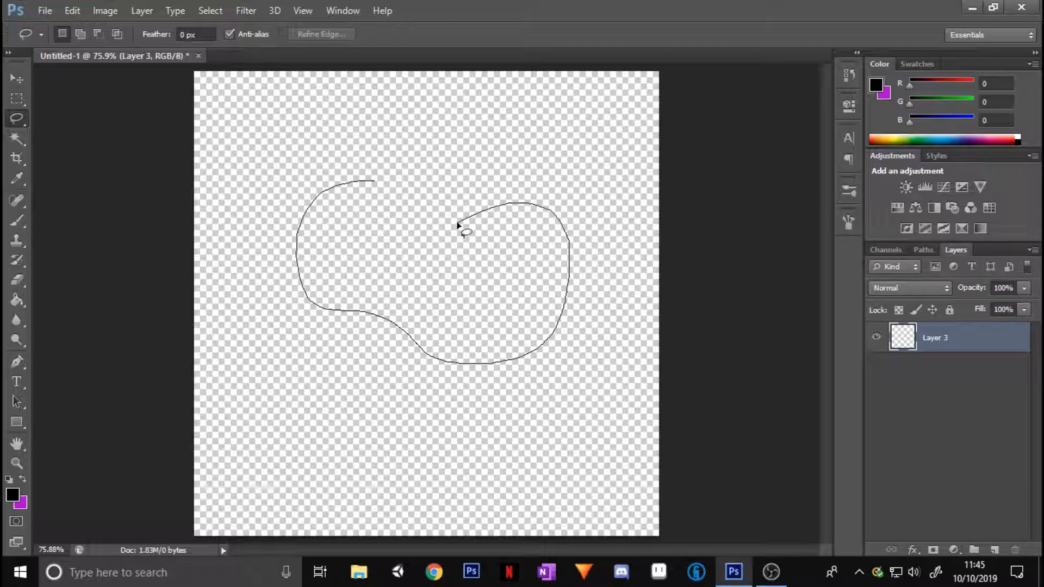
drag(458, 225, 460, 226)
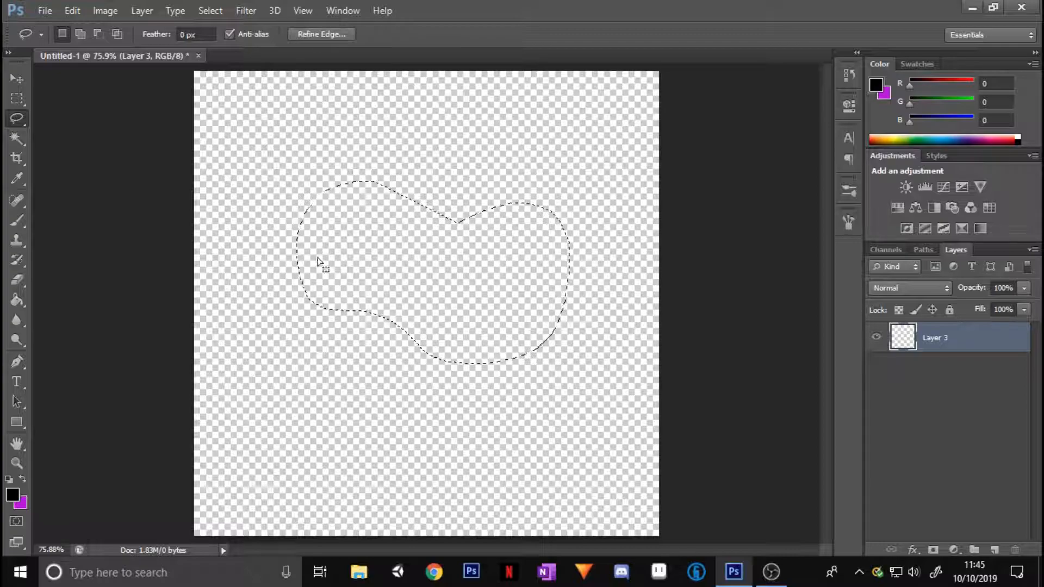
Try to move the empty freehand selection with the Move tool, and deselect it
click(25, 82)
click(442, 224)
click(508, 223)
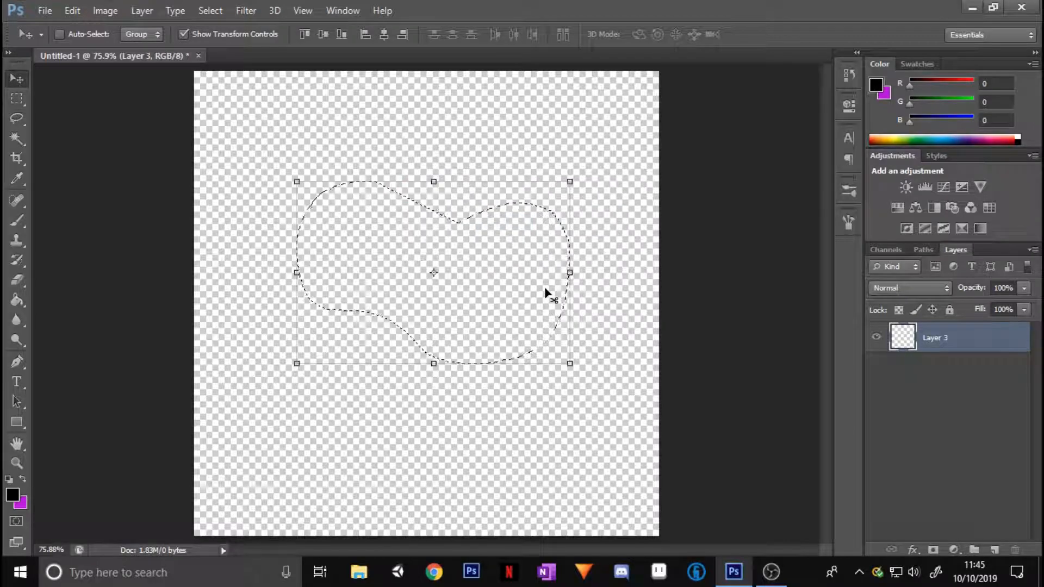
key(ctrl+d)
Make a five-point straight-edged selection in the upper left of the canvas with the Polygonal Lasso tool
click(16, 123)
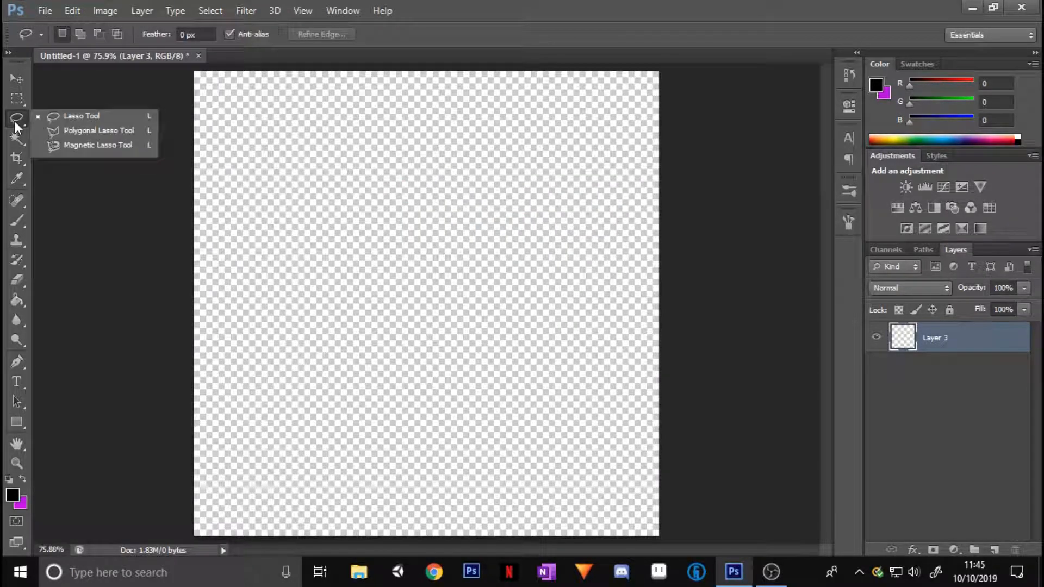
click(79, 134)
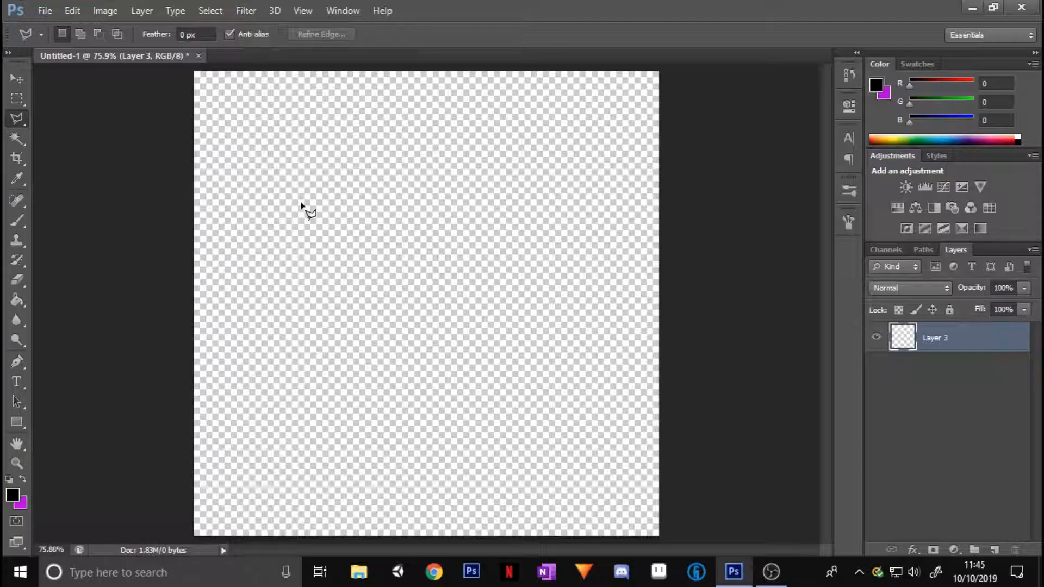
click(299, 172)
click(329, 281)
click(458, 222)
click(391, 149)
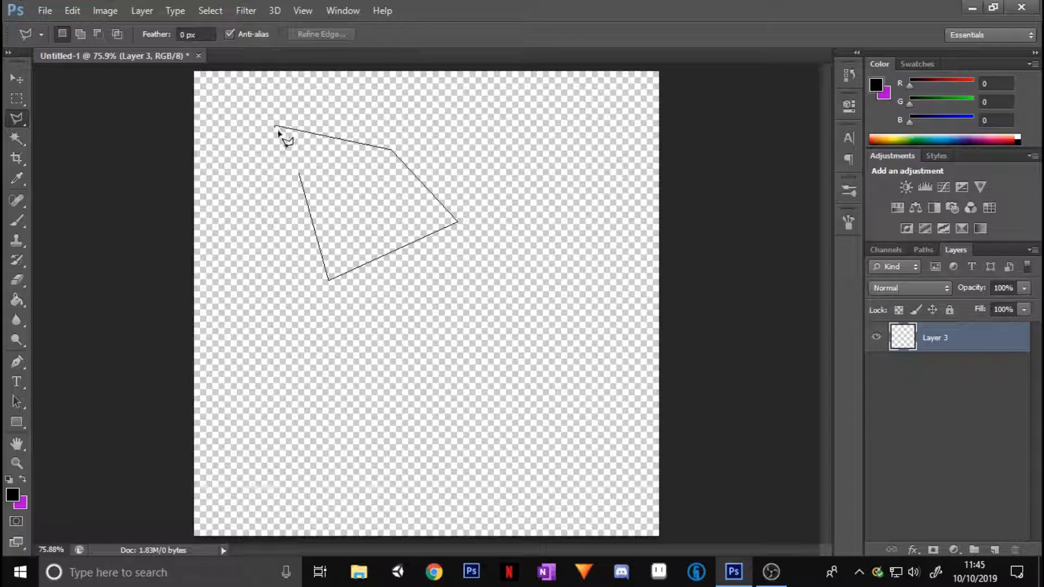
click(277, 129)
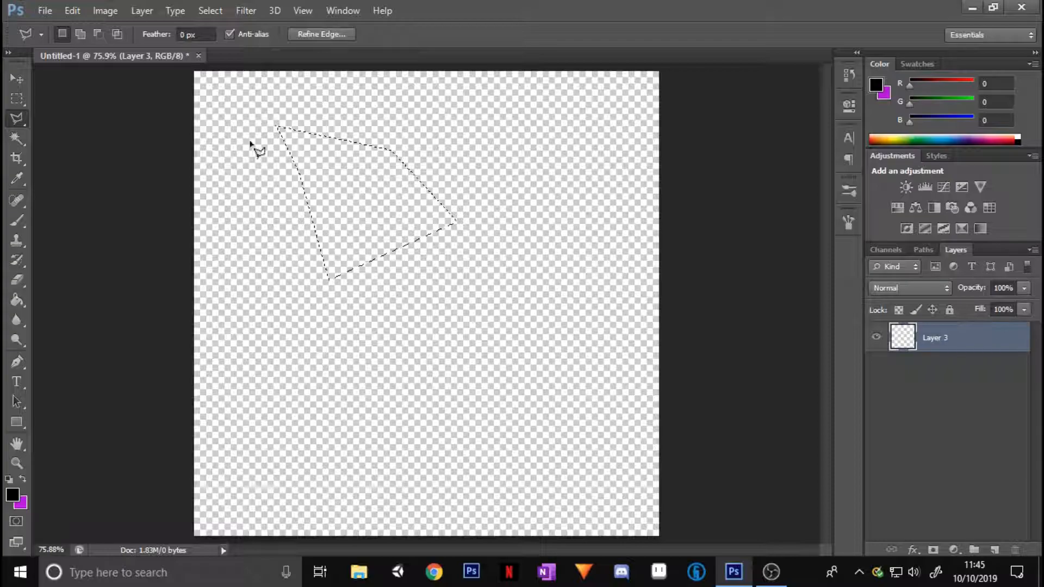
Try to move the empty polygonal selection with the Move tool, and deselect it
click(17, 78)
click(365, 171)
click(508, 223)
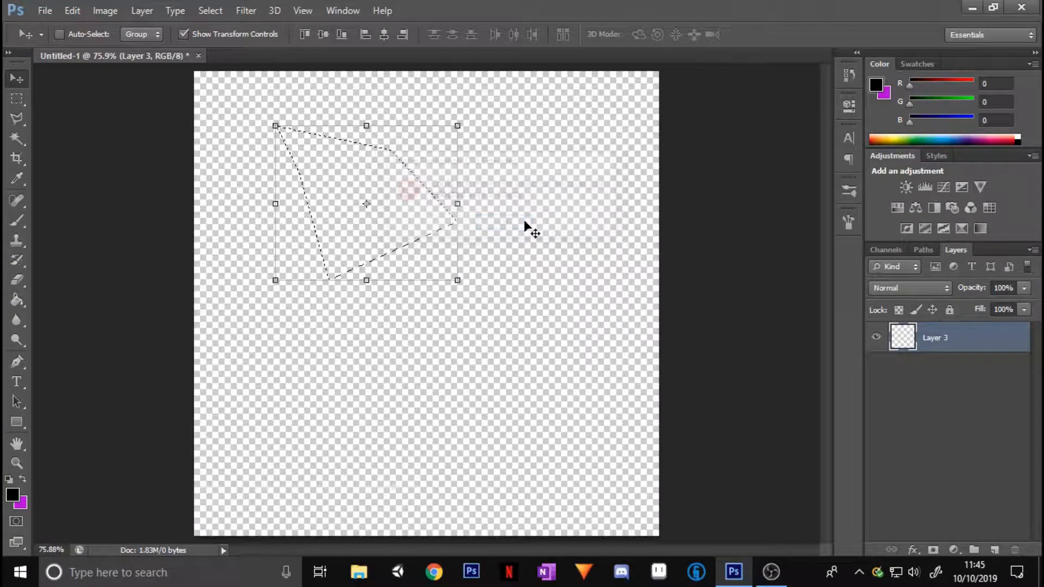
key(ctrl+d)
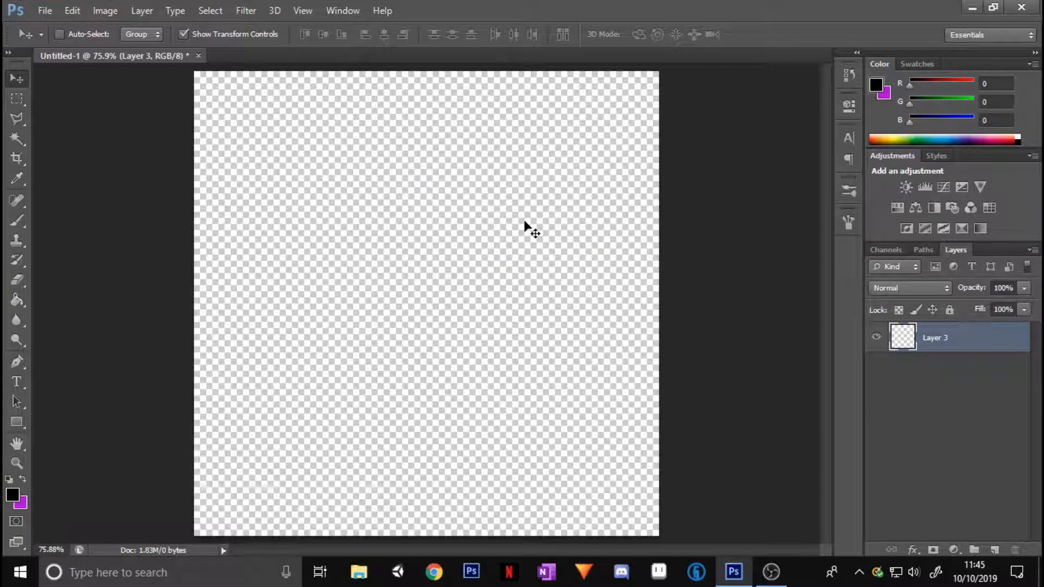
Restore the standard Lasso tool as the active lasso, and switch to the Quick Selection tool
click(19, 126)
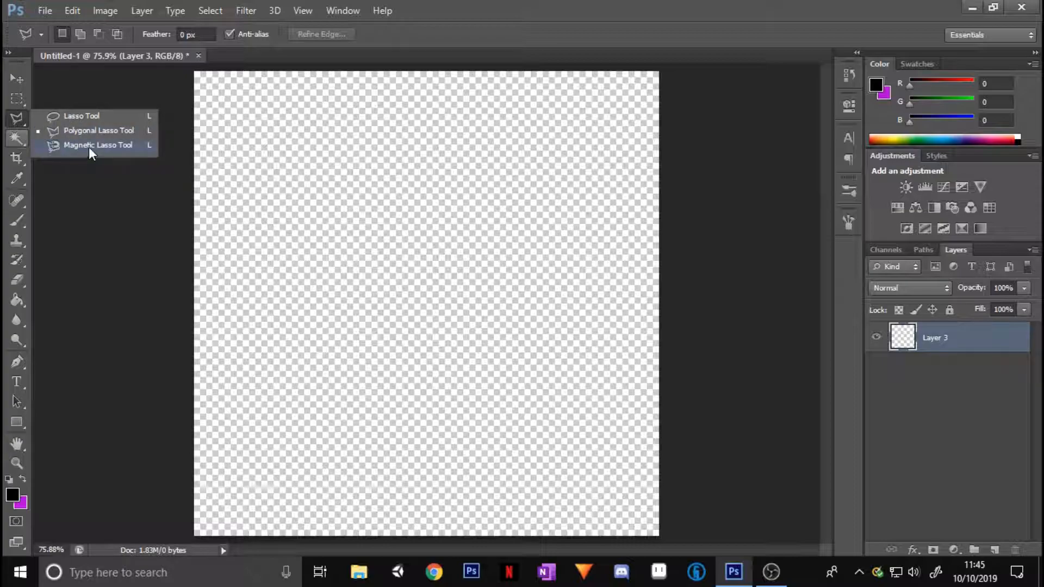
click(84, 134)
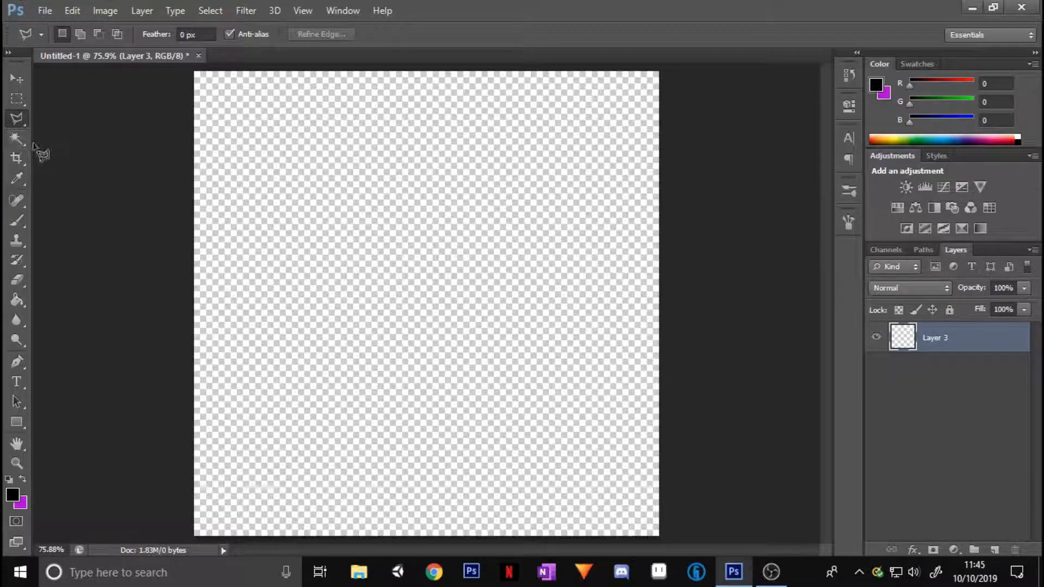
click(18, 117)
click(47, 116)
click(13, 140)
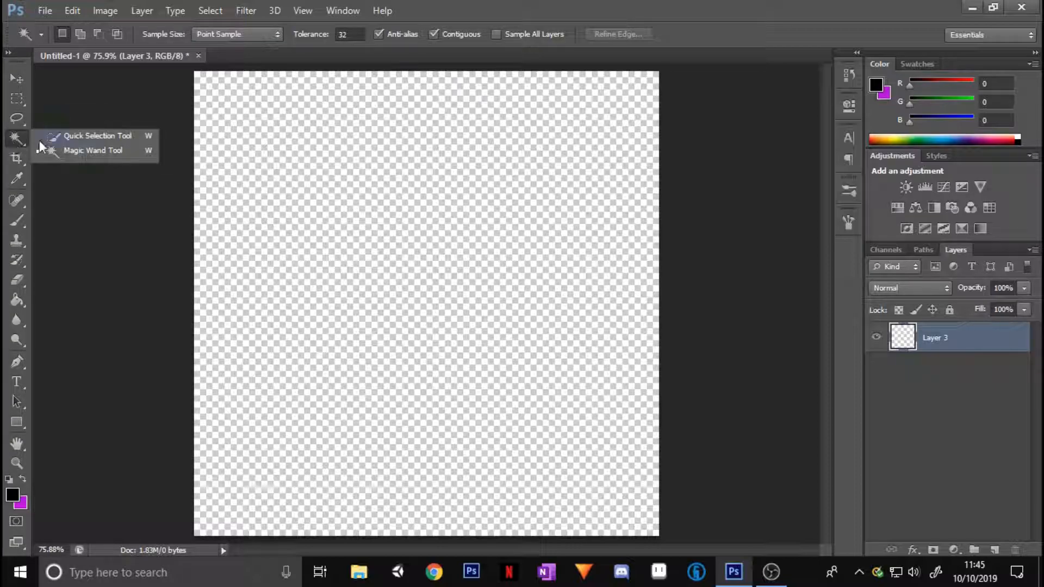
click(74, 139)
Paint a large black spiral on Layer 3 with the size 24 Brush, and fill its gaps with the Paint Bucket
click(19, 219)
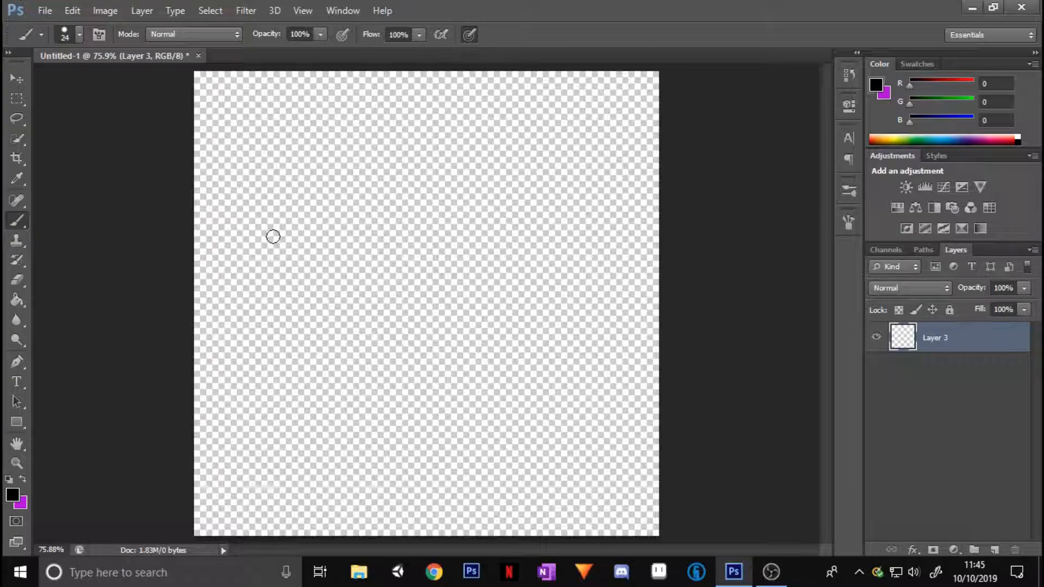
mouse_move(454, 161)
mouse_down()
mouse_move(423, 162)
mouse_move(297, 265)
mouse_move(399, 348)
mouse_move(532, 256)
mouse_move(512, 178)
mouse_move(438, 167)
mouse_move(344, 203)
mouse_move(417, 291)
mouse_move(450, 199)
mouse_move(434, 282)
mouse_move(375, 280)
mouse_move(390, 258)
mouse_up()
click(18, 299)
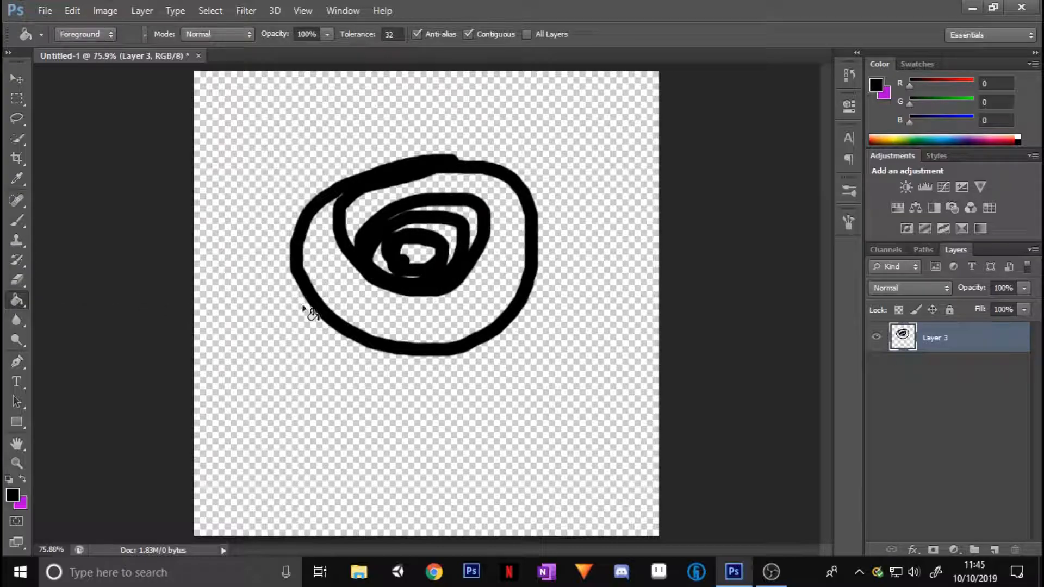
click(394, 321)
click(415, 260)
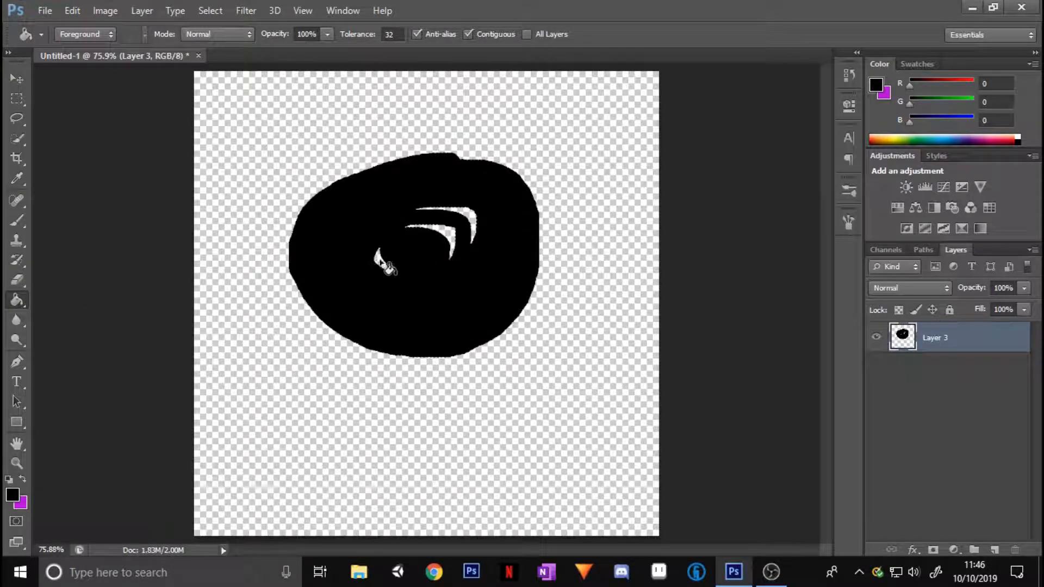
click(450, 242)
click(472, 223)
click(380, 262)
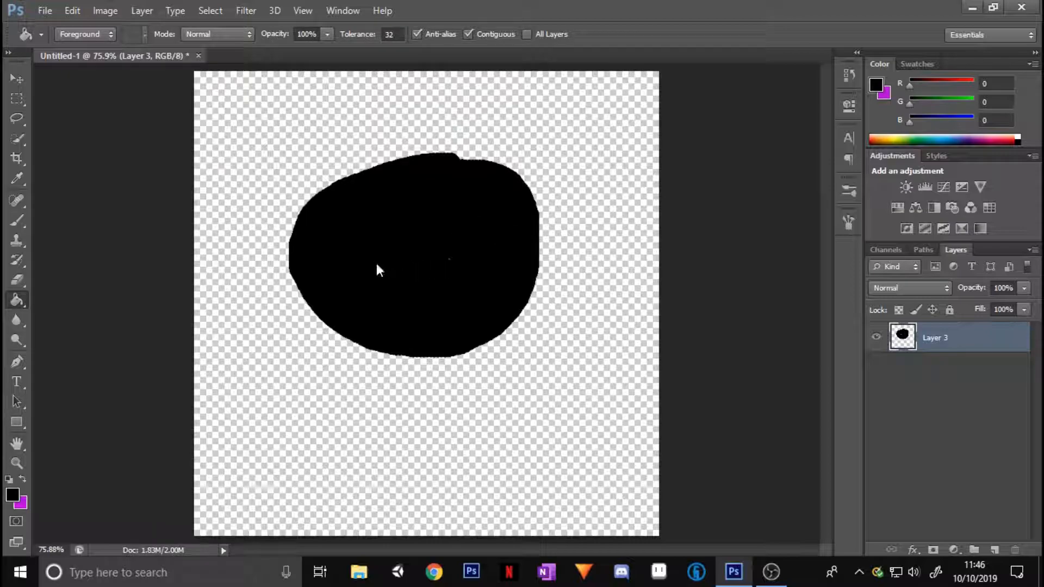
Set the foreground colour to red (ff0000), and paint a solid red spot inside the black shape with the Brush
click(875, 86)
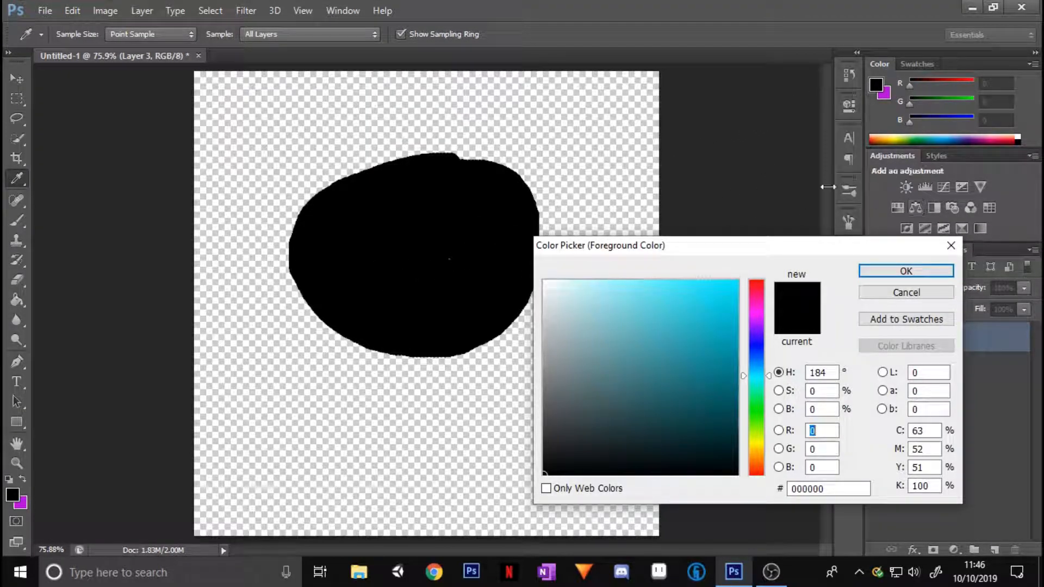
click(758, 304)
click(737, 281)
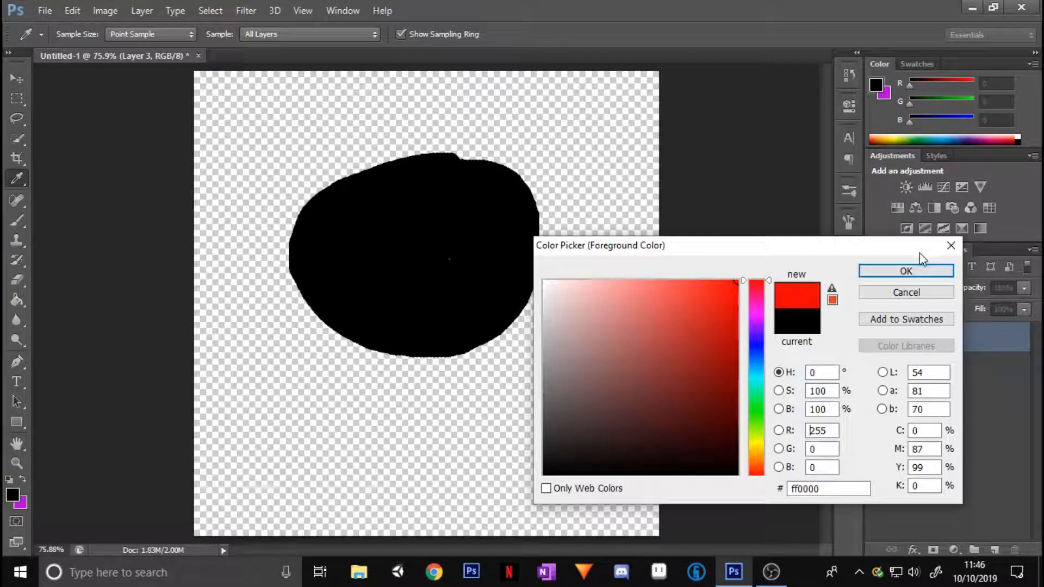
click(906, 270)
click(17, 220)
mouse_move(397, 233)
mouse_down()
mouse_move(363, 288)
mouse_move(418, 258)
mouse_move(404, 233)
mouse_move(400, 271)
mouse_move(399, 245)
mouse_move(352, 253)
mouse_move(371, 263)
mouse_move(387, 242)
mouse_move(364, 228)
mouse_move(359, 257)
mouse_move(376, 236)
mouse_move(352, 258)
mouse_move(356, 278)
mouse_move(385, 284)
mouse_move(405, 267)
mouse_move(356, 270)
mouse_up()
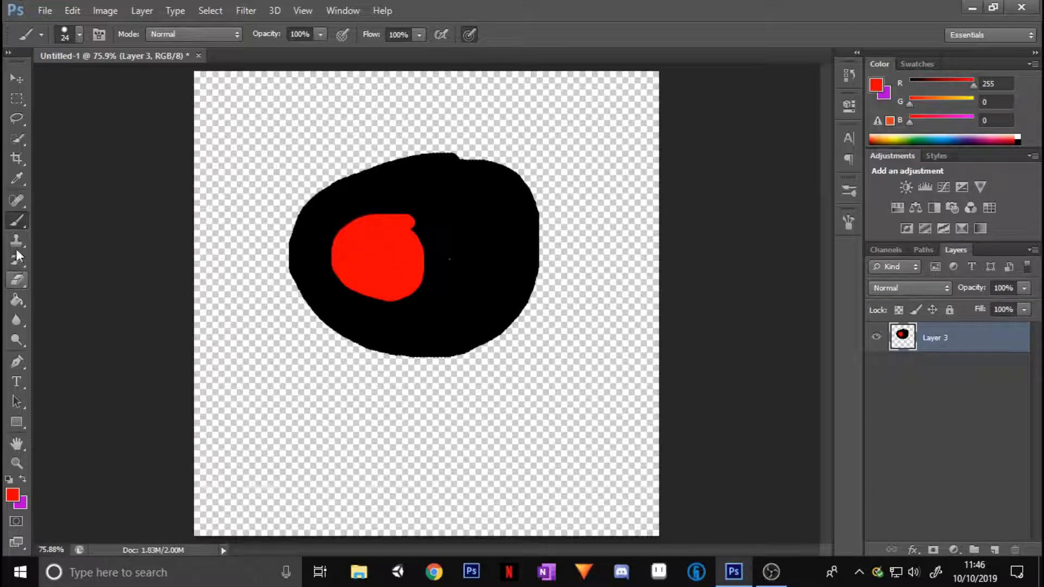
Try deleting most of the black and red shape with a rectangular marquee selection, undo the deletion, and deselect
right_click(14, 138)
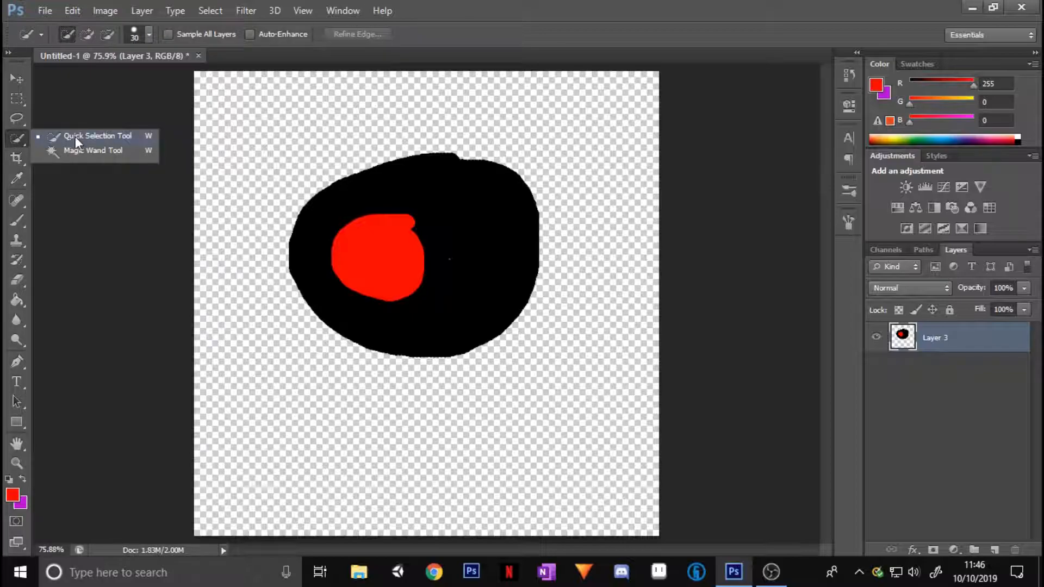
click(76, 152)
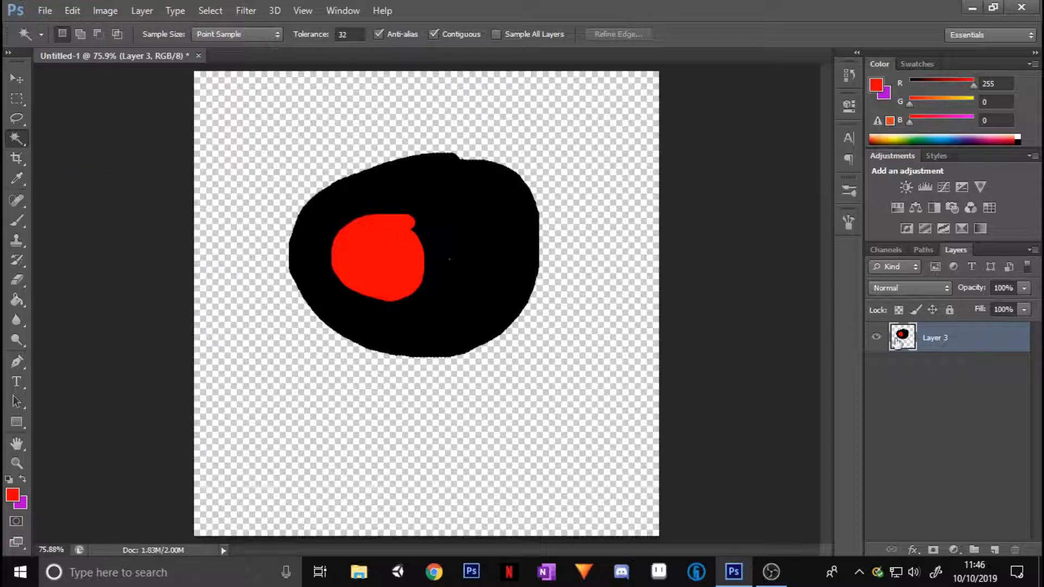
click(17, 99)
mouse_move(230, 114)
mouse_down()
mouse_move(360, 212)
mouse_move(588, 352)
mouse_up()
key(Delete)
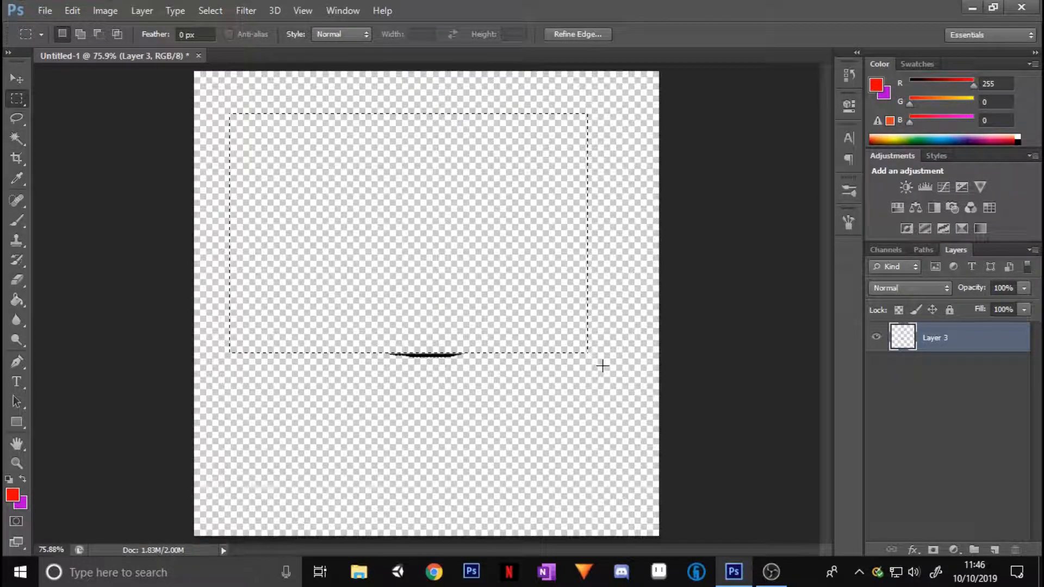
click(603, 366)
key(ctrl+alt+z)
key(ctrl+alt+z)
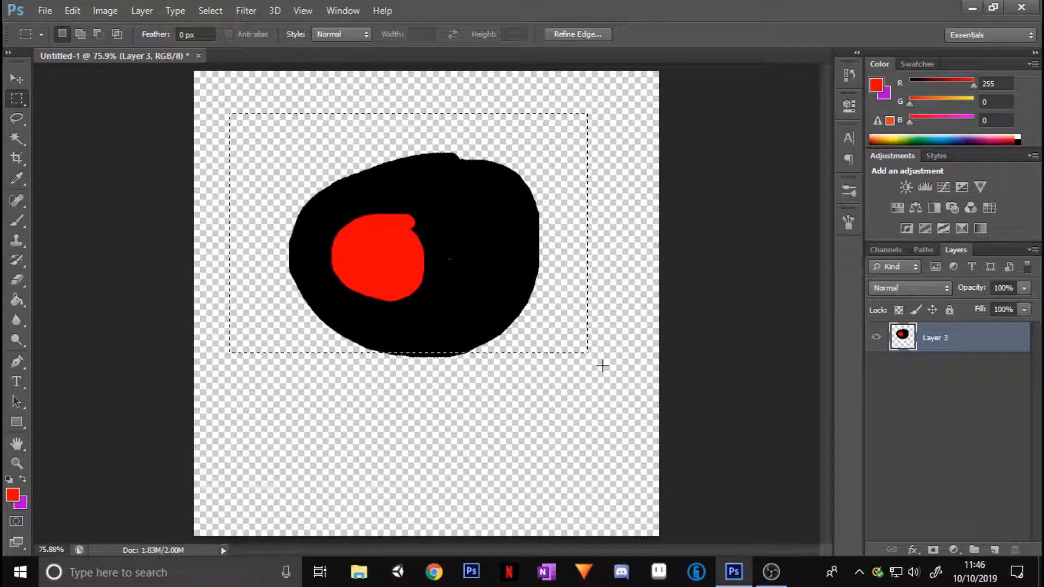
click(602, 366)
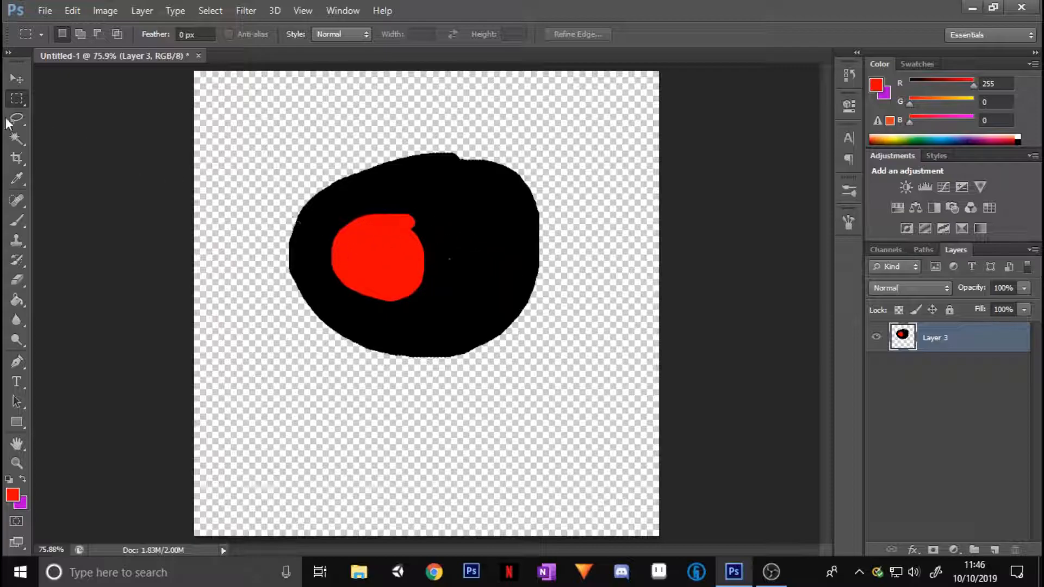
Select the black area around the red spot with the Magic Wand tool
click(18, 139)
click(49, 153)
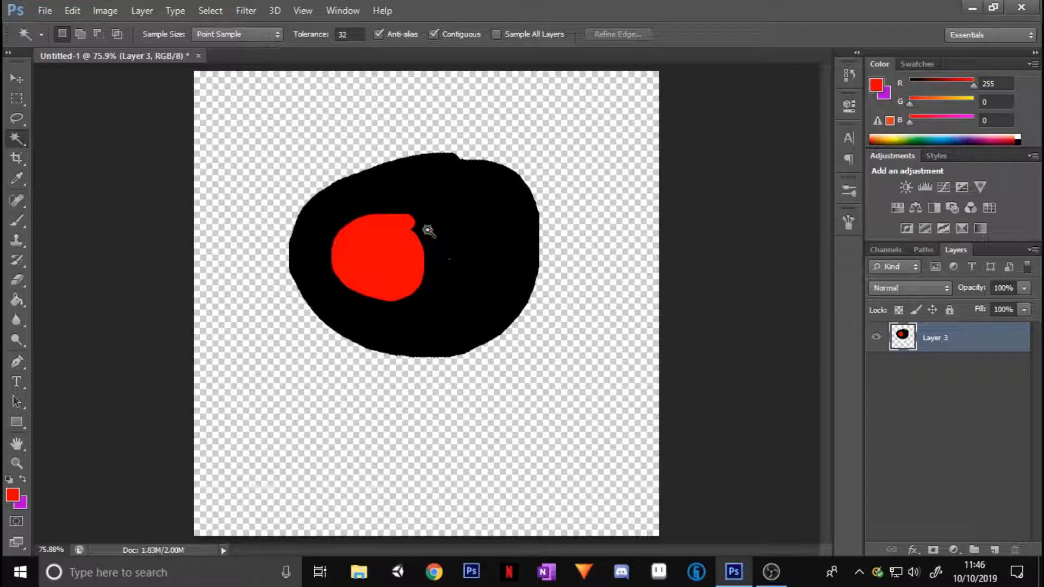
click(485, 224)
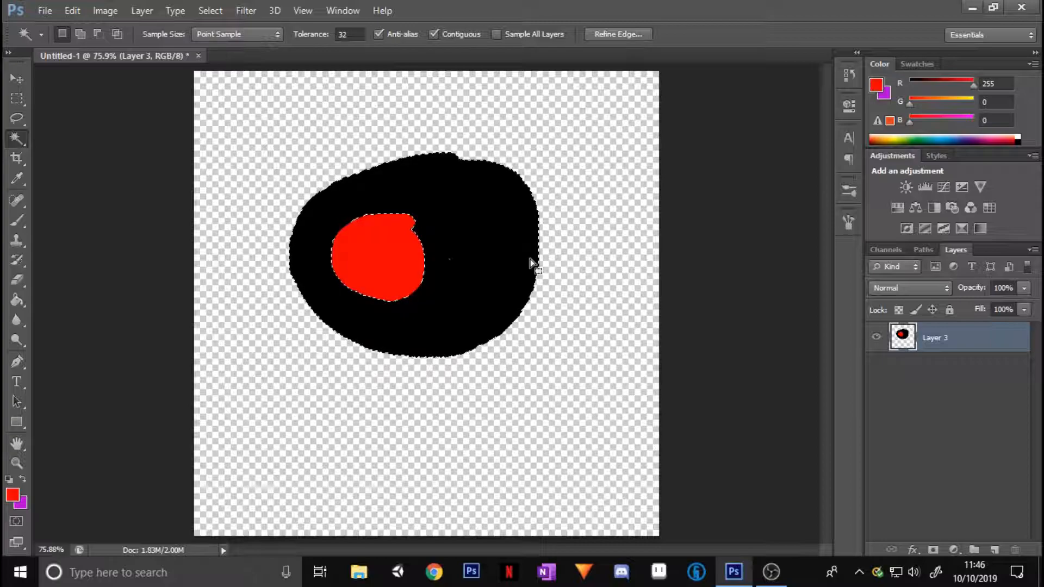
Try deleting the selected black area around the red spot, undo the deletion, and deselect
key(Delete)
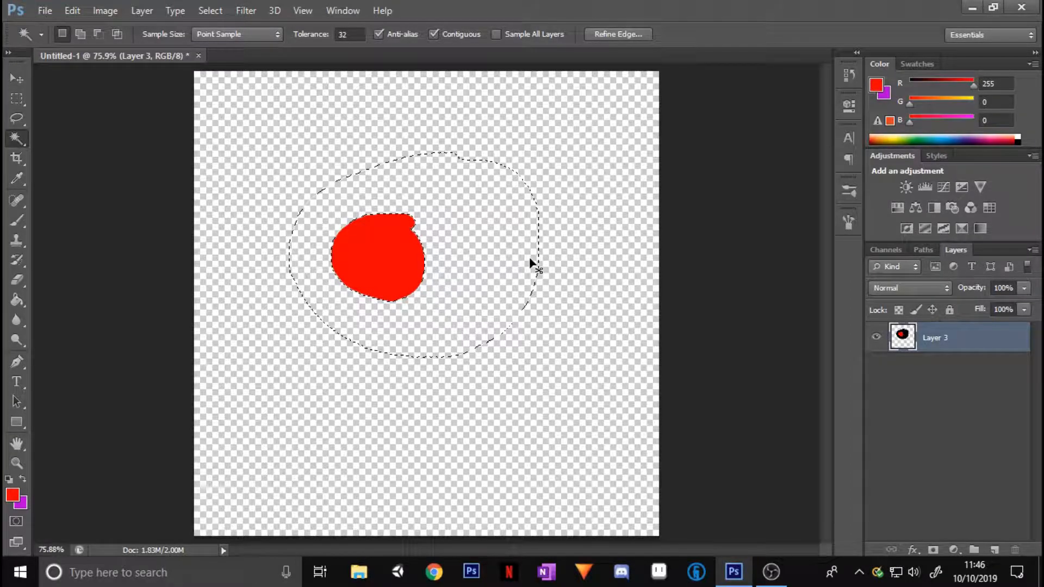
key(ctrl+z)
key(ctrl+d)
Select the red spot with the Magic Wand, try deleting it, undo the deletion, and deselect
click(370, 258)
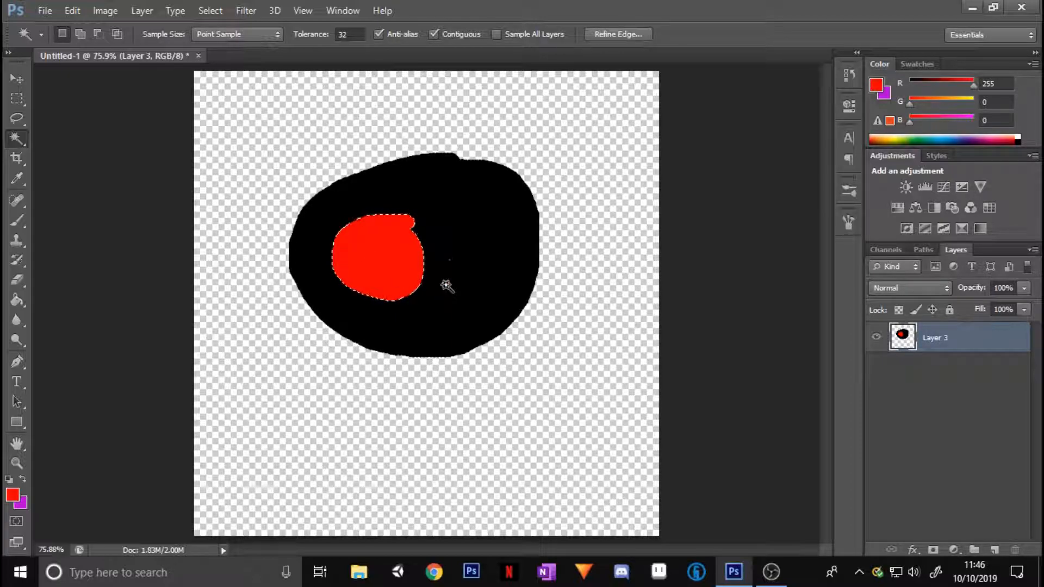
key(Delete)
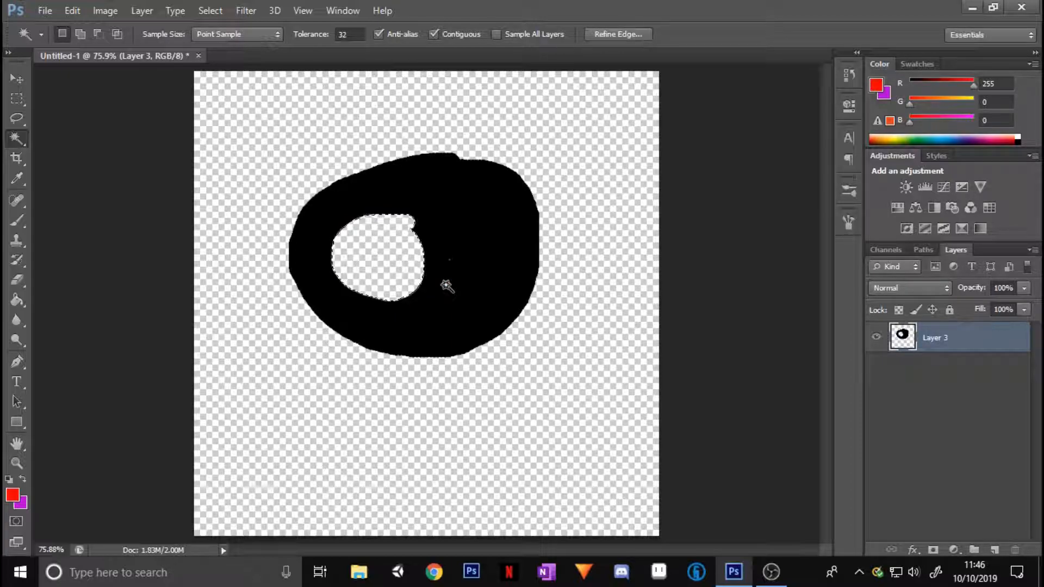
key(ctrl+z)
key(ctrl+d)
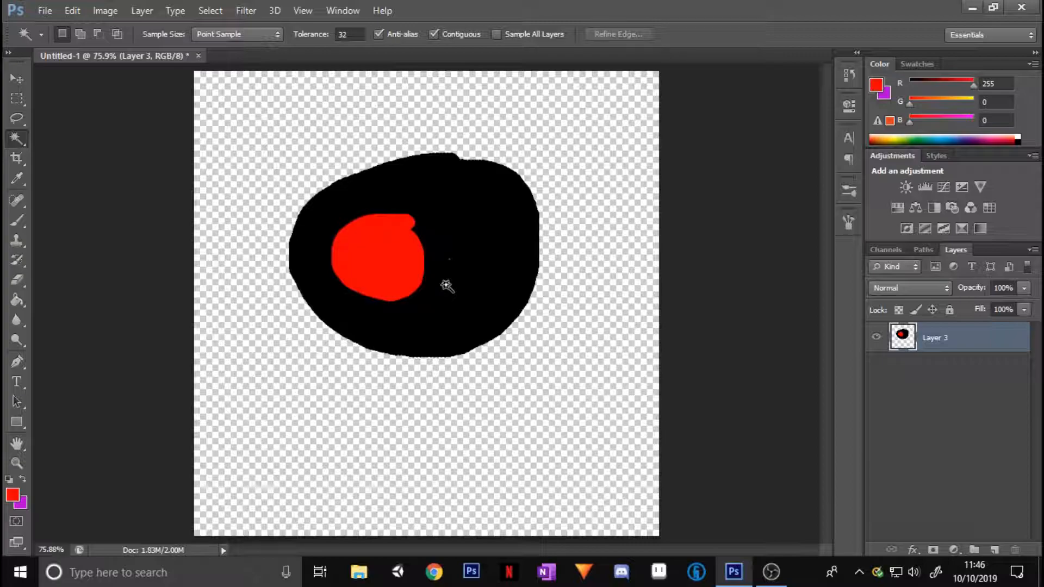
Select the red spot inside the black shape with the Quick Selection tool at brush size 30
mouse_move(14, 138)
mouse_down()
mouse_move(55, 145)
mouse_move(61, 135)
mouse_up()
scroll(375, 259, up, 5)
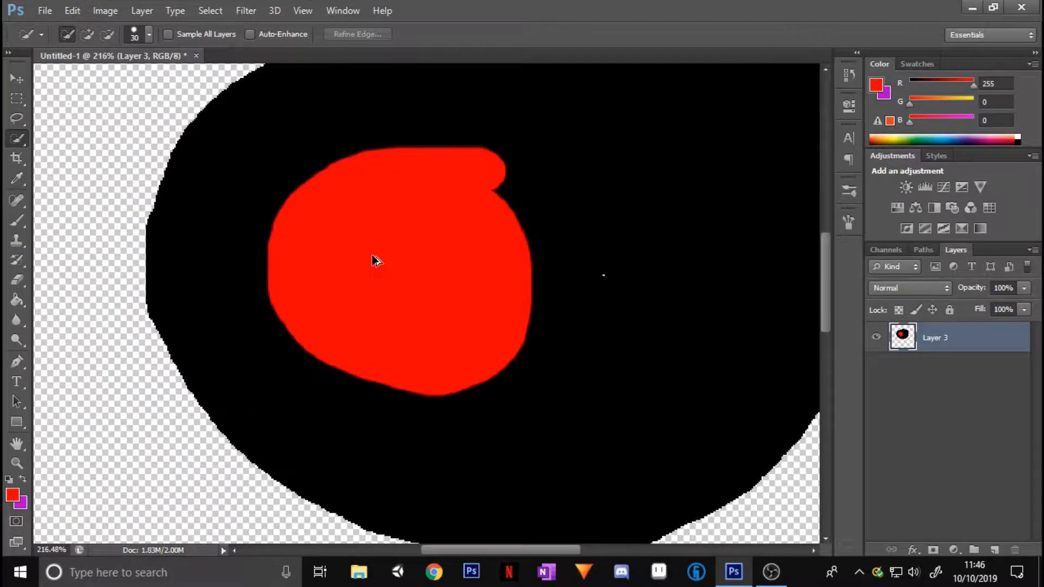
click(343, 149)
drag(341, 148, 310, 173)
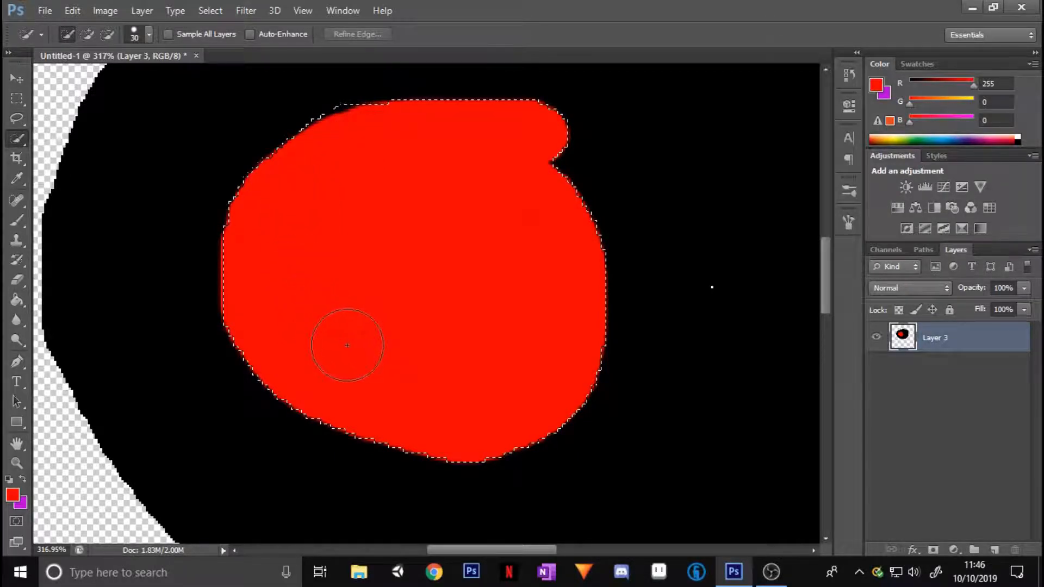
drag(347, 345, 353, 321)
scroll(353, 321, down, 3)
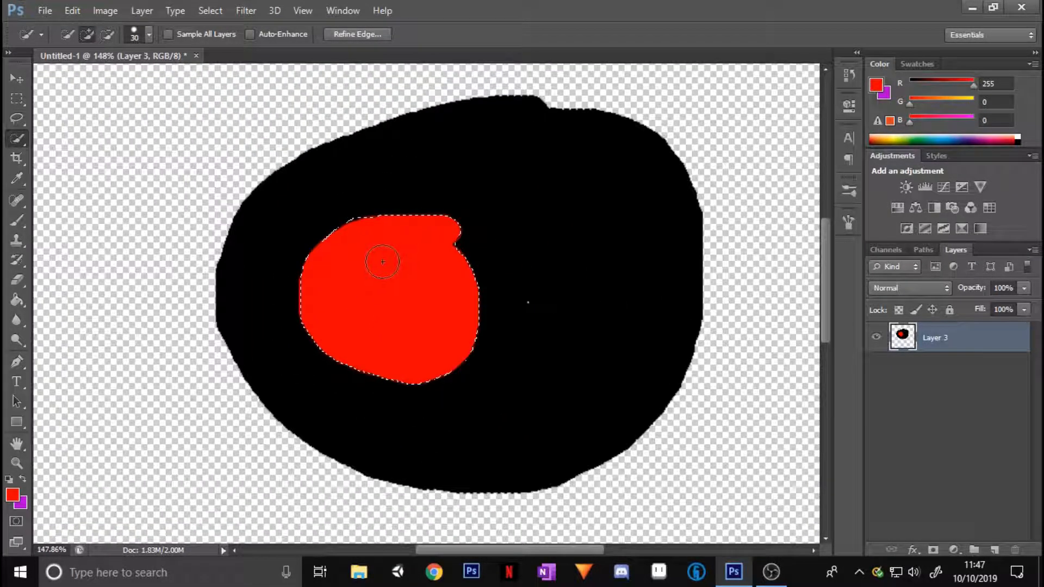
Try extending the quick selection into the black area beside the red spot, undo it, and deselect
mouse_move(475, 196)
mouse_down()
mouse_move(617, 276)
mouse_move(624, 318)
mouse_move(577, 356)
mouse_up()
key(ctrl+z)
key(ctrl+d)
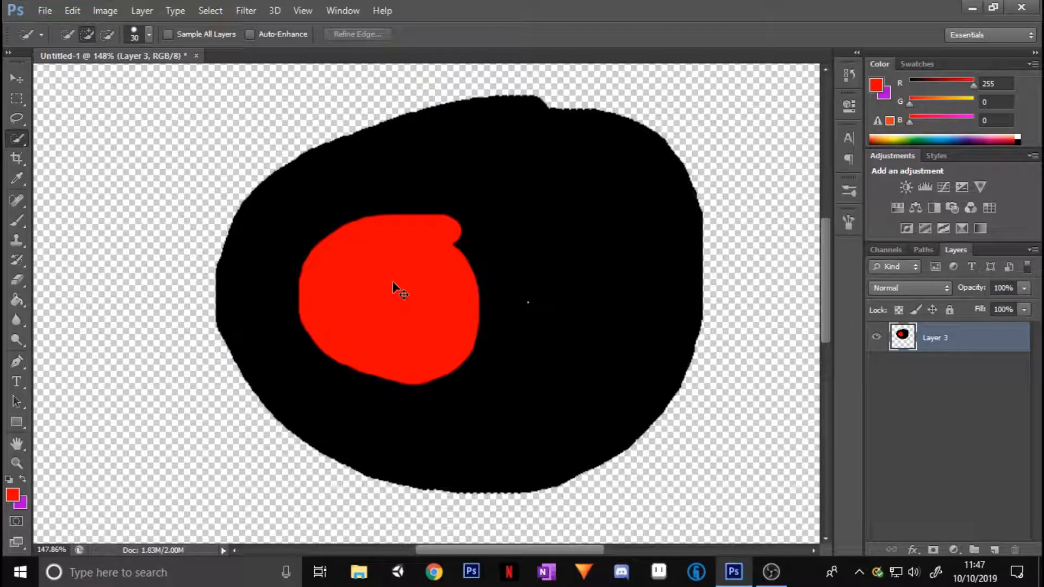
Add a new empty layer and delete Layer 3 with the black and red shape
scroll(403, 282, down, 3)
scroll(459, 299, up, 1)
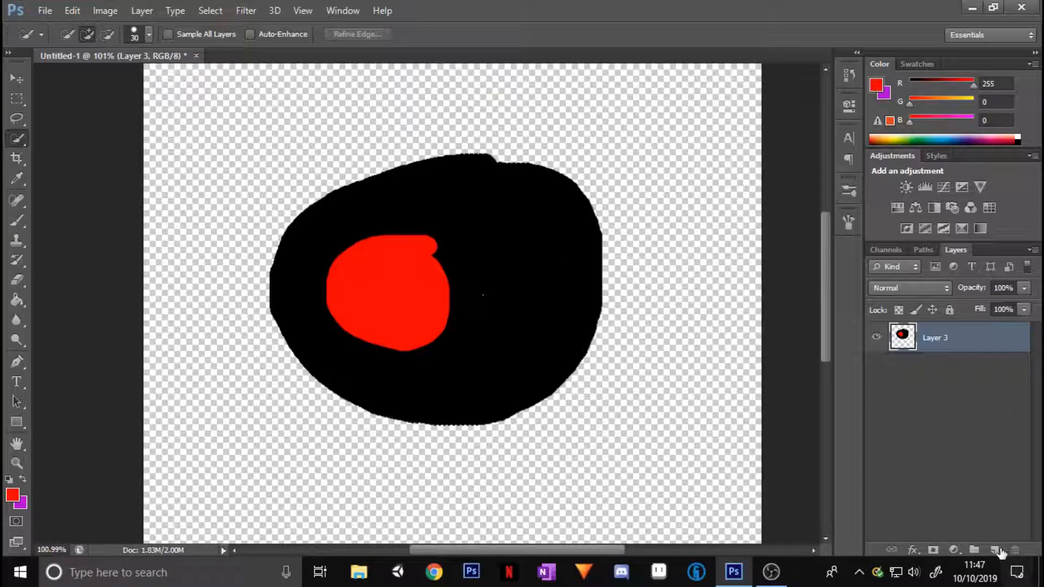
click(995, 550)
click(980, 381)
key(Delete)
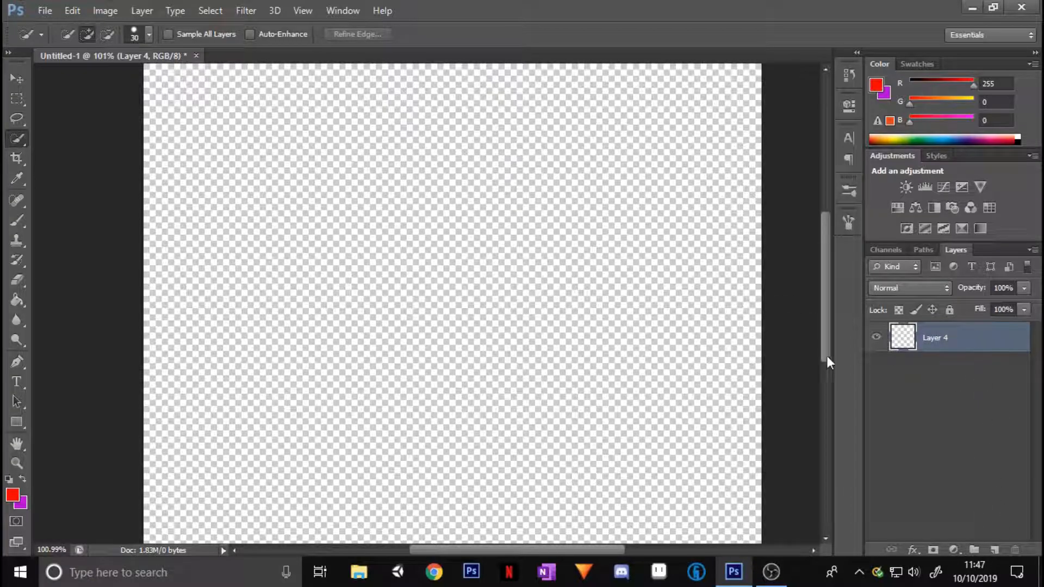
Crop the canvas to a smaller square inside it with the Crop tool at original ratio, and undo the crop
click(21, 157)
right_click(22, 158)
click(80, 155)
scroll(213, 220, down, 2)
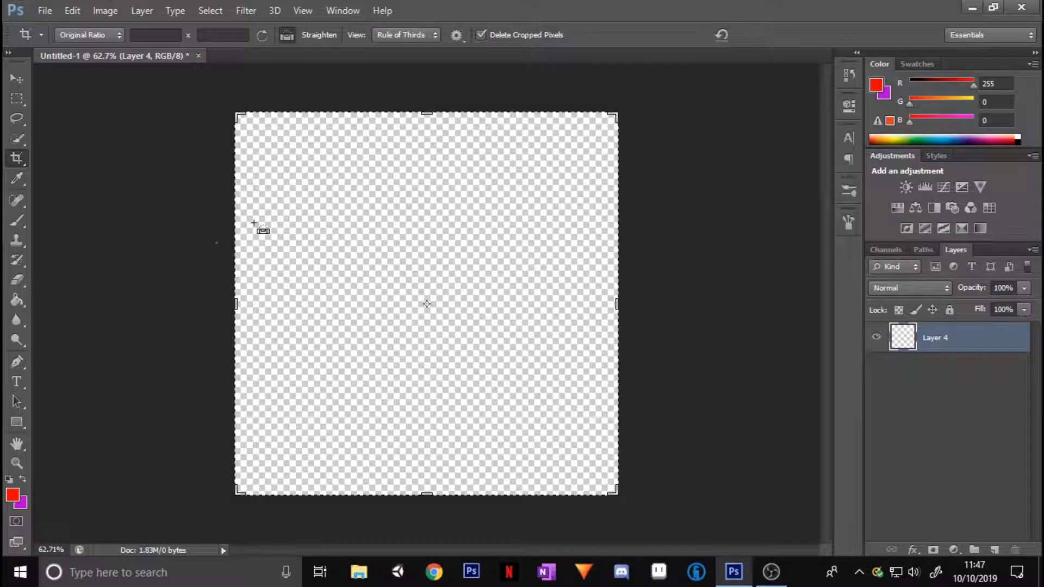
drag(292, 203, 503, 381)
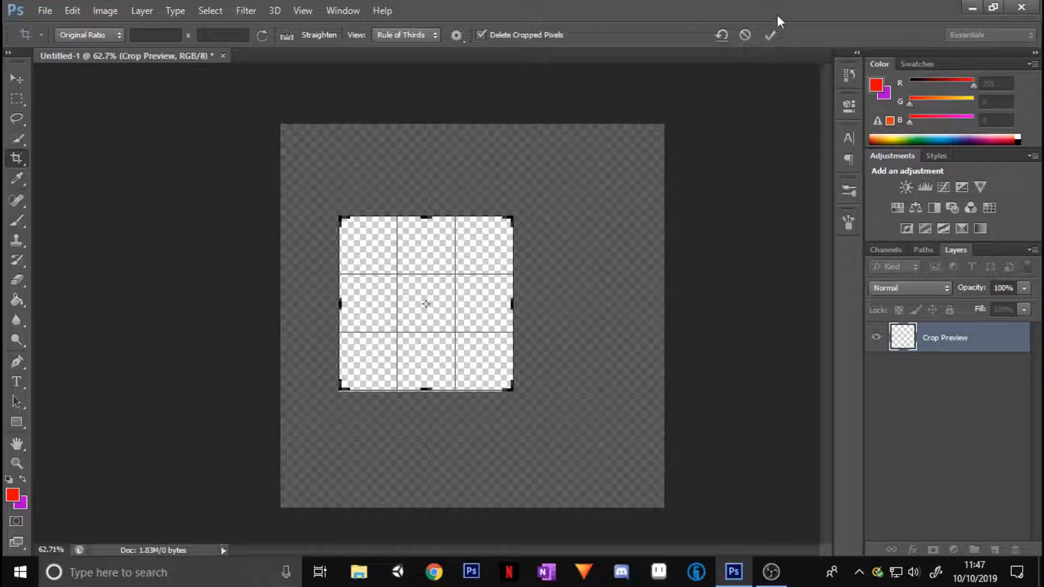
click(770, 35)
key(ctrl+z)
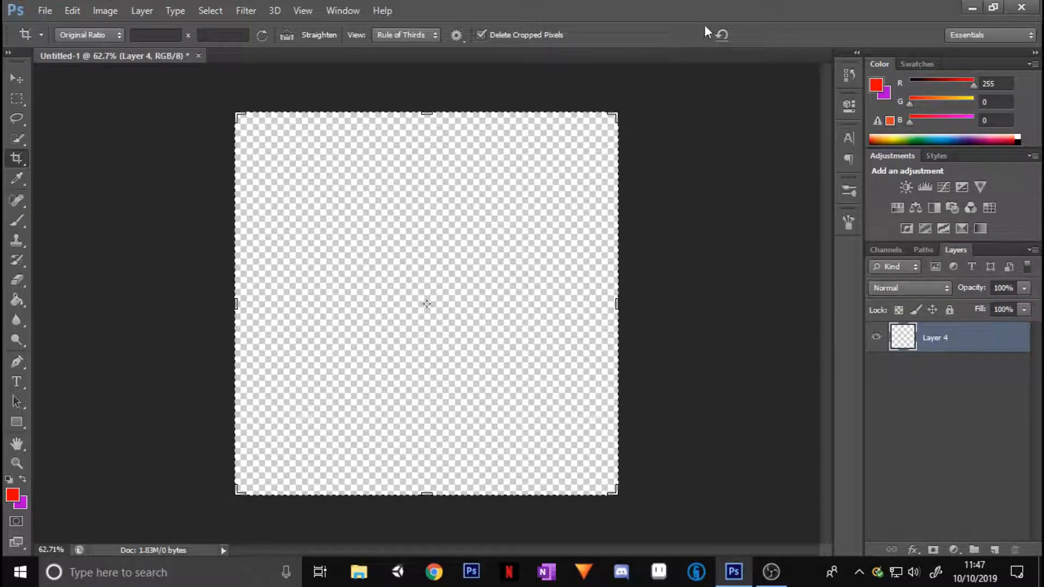
click(15, 179)
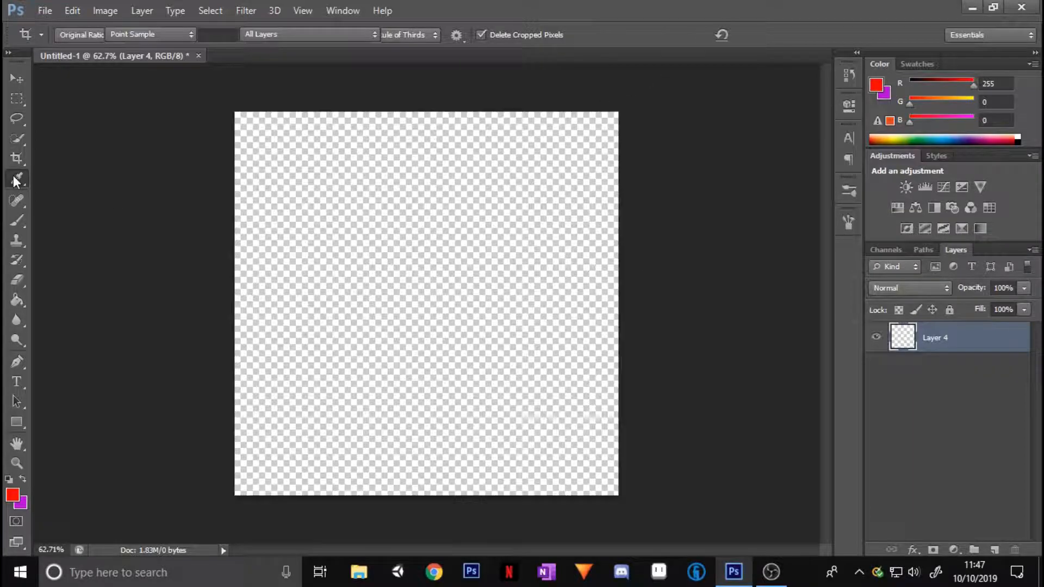
click(20, 157)
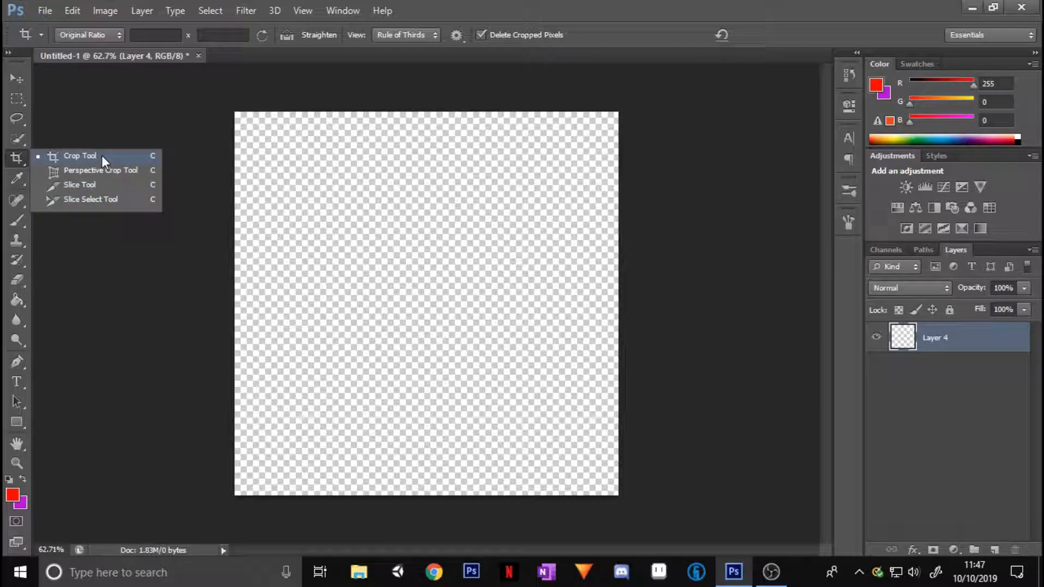
click(102, 156)
Sample dark grey (RGB 40, 40, 40) as the foreground colour with the Eyedropper tool
click(17, 183)
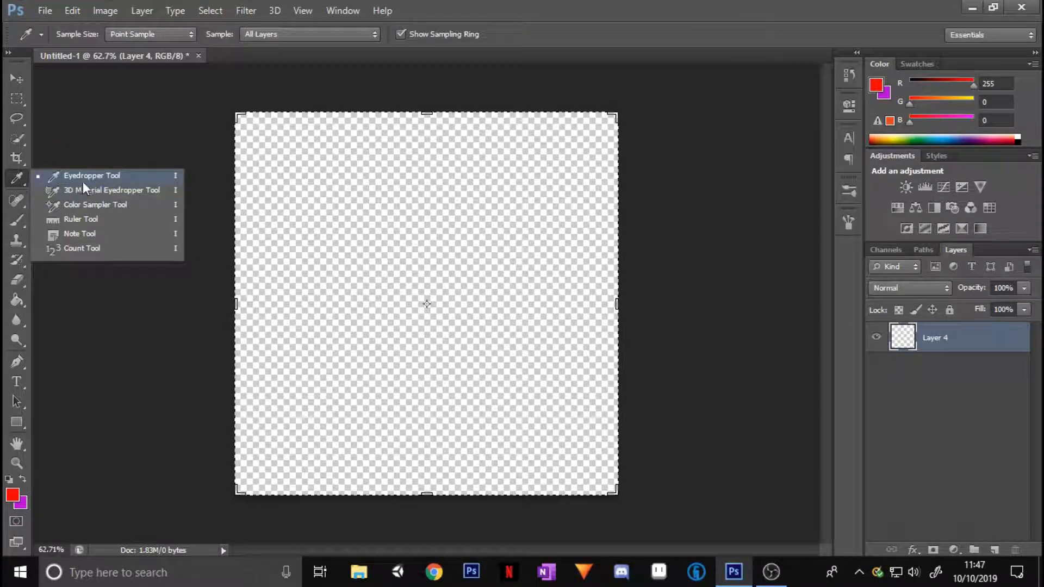
click(90, 173)
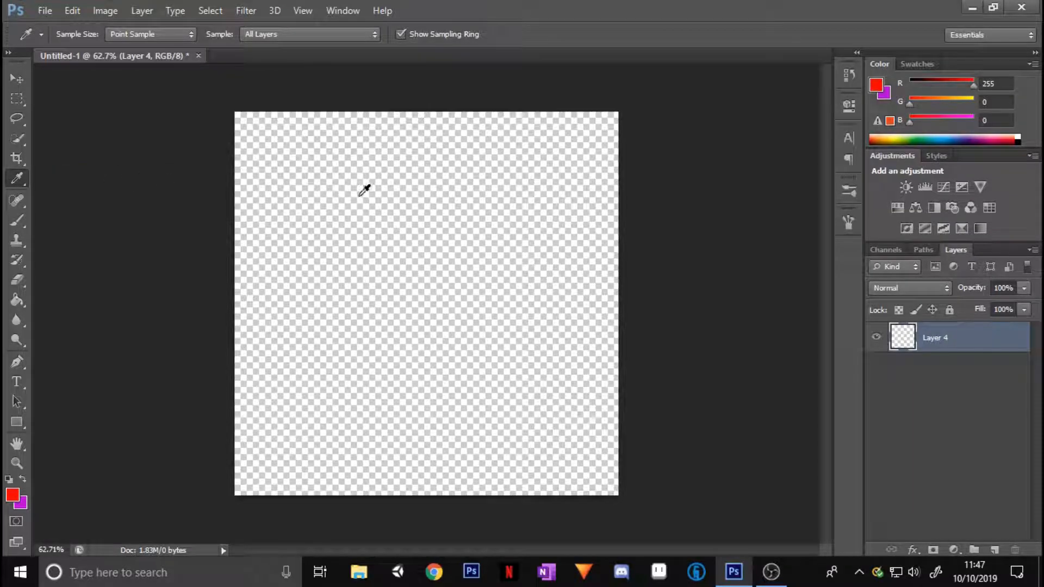
drag(410, 180, 375, 291)
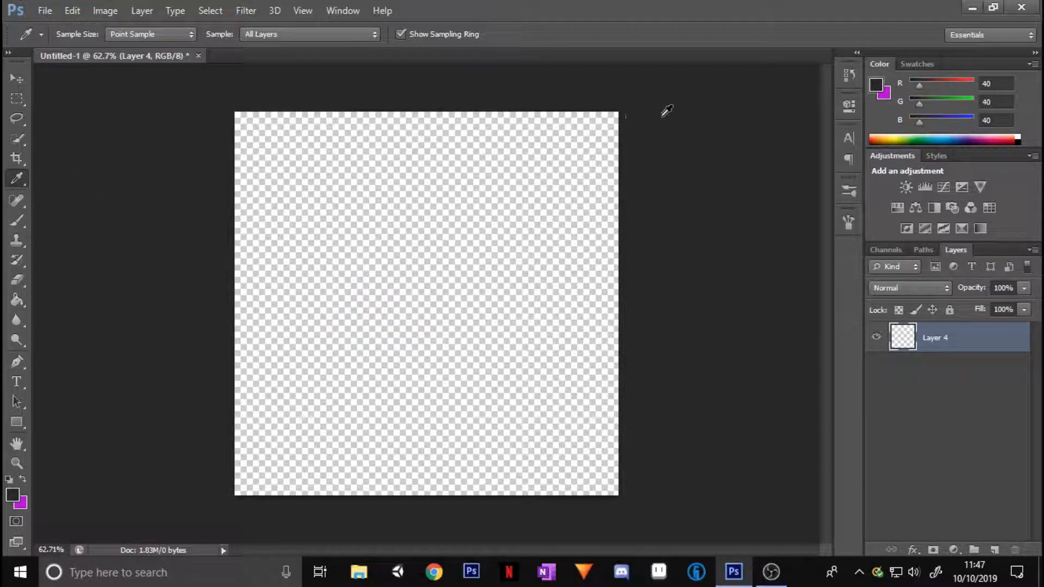
Try the muted red 903838 in the foreground Color Picker, resample the dark grey workspace, and close the picker without applying
click(878, 89)
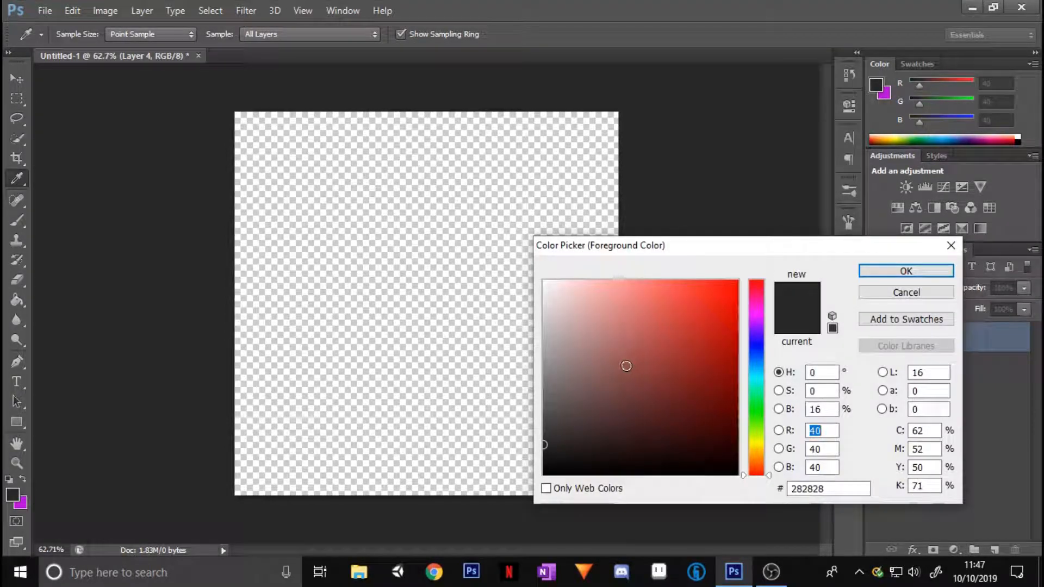
drag(697, 253, 693, 129)
click(658, 239)
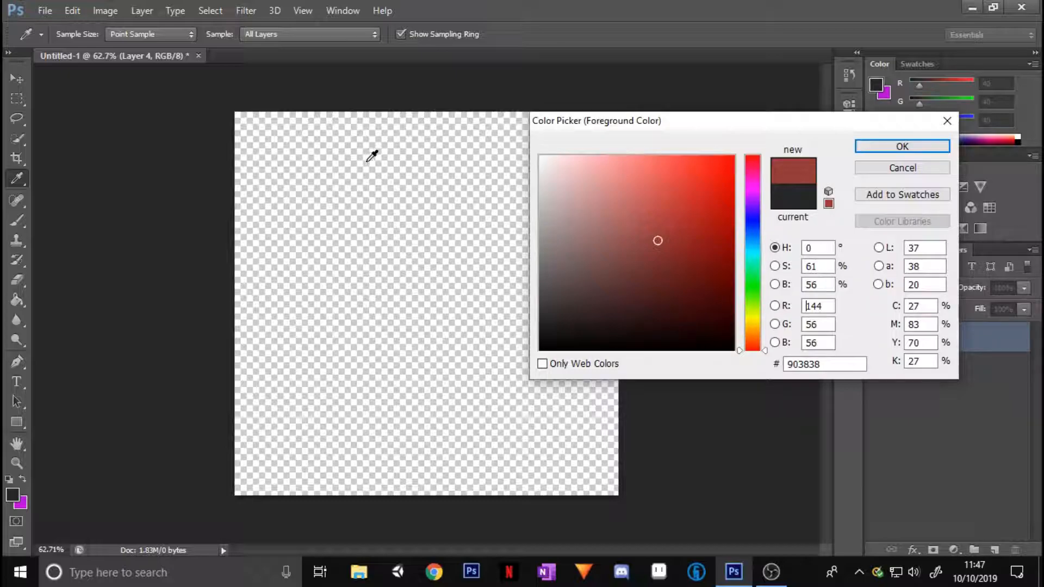
click(438, 90)
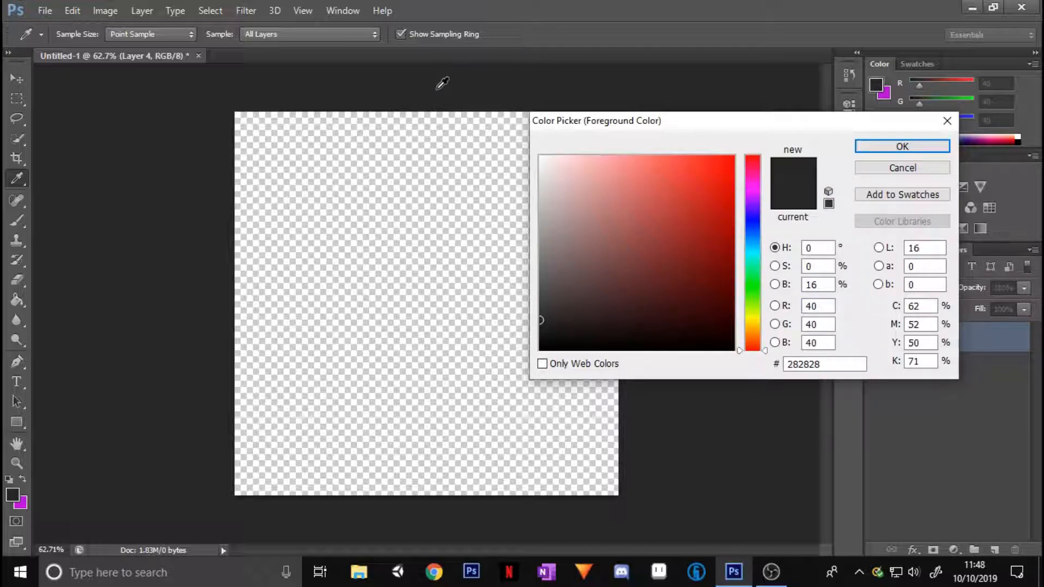
click(946, 121)
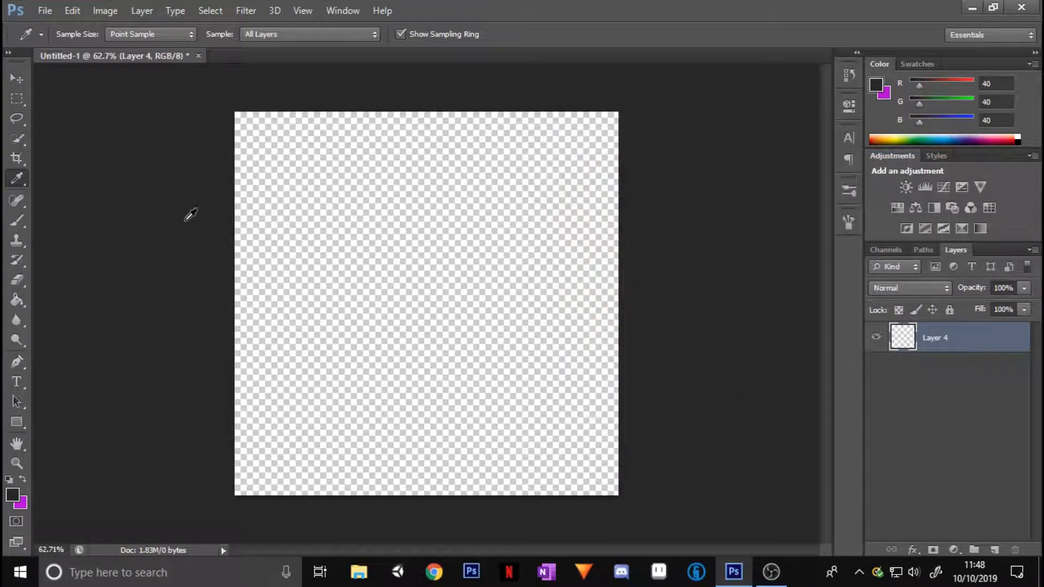
click(15, 202)
click(97, 200)
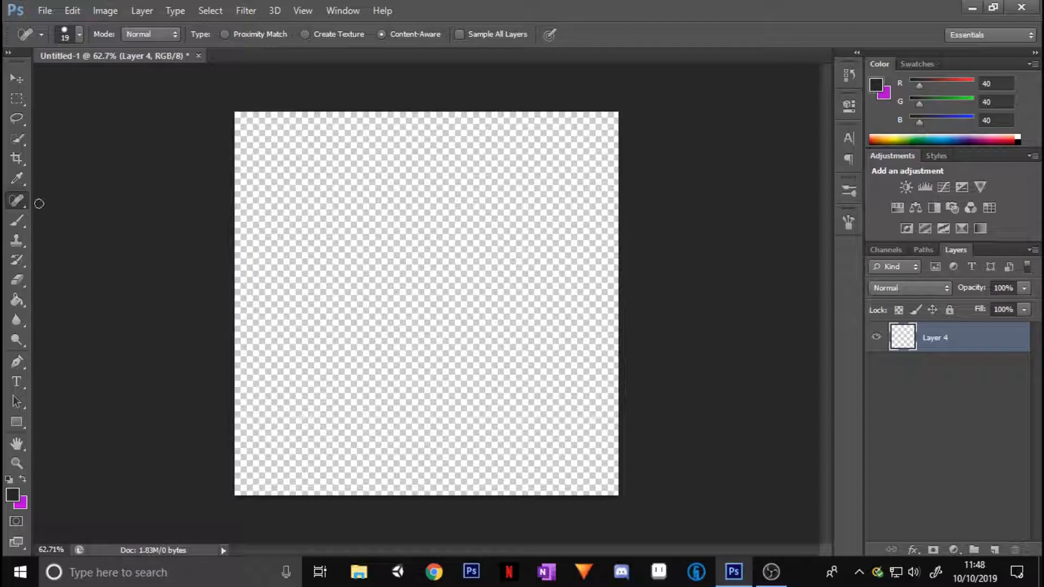
right_click(8, 205)
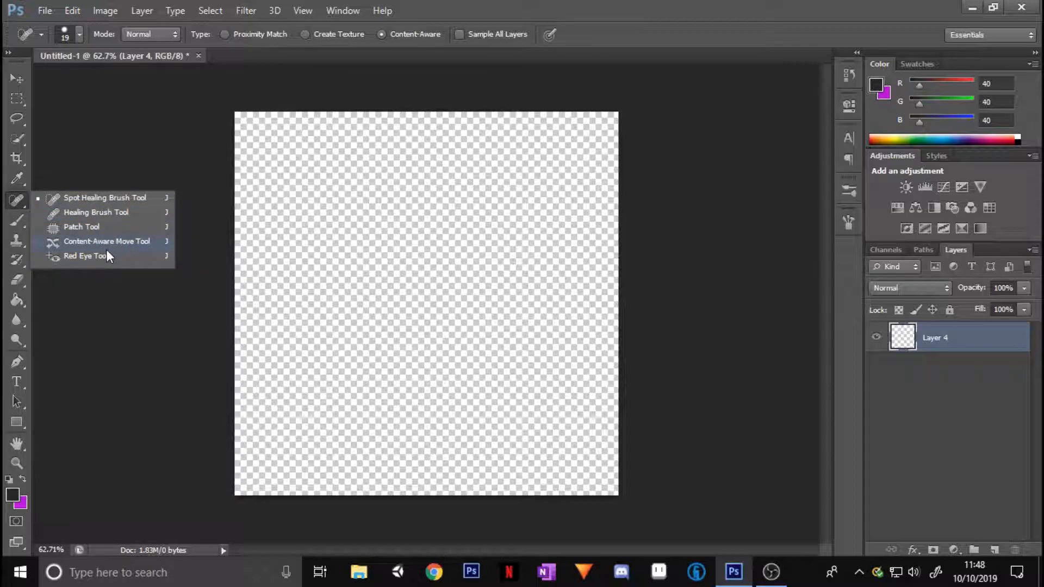
click(15, 207)
right_click(16, 206)
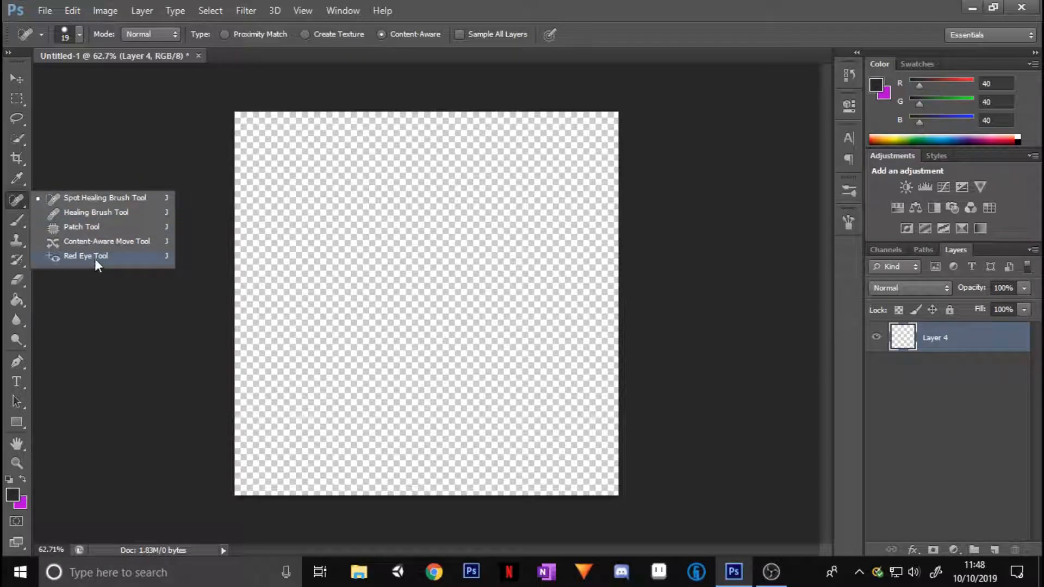
click(21, 197)
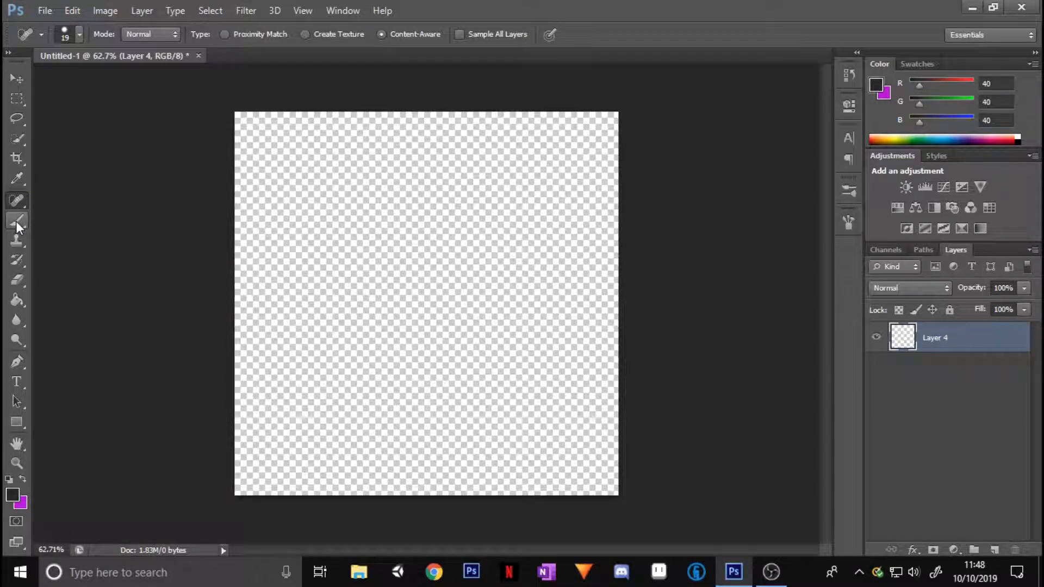
Draw a thin, rough circular outline on Layer 4 with the 1 px Pencil tool
click(17, 222)
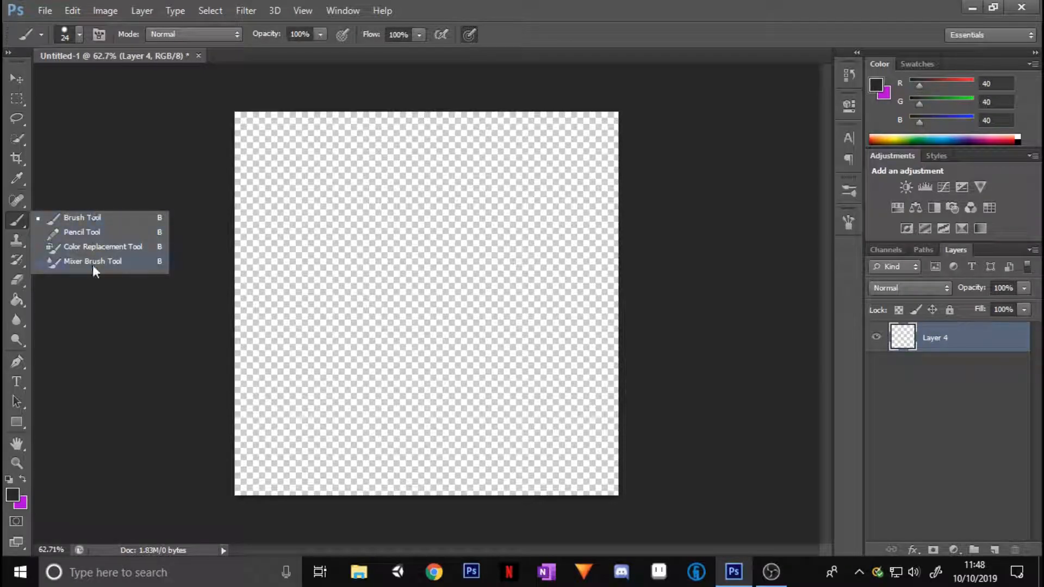
click(92, 230)
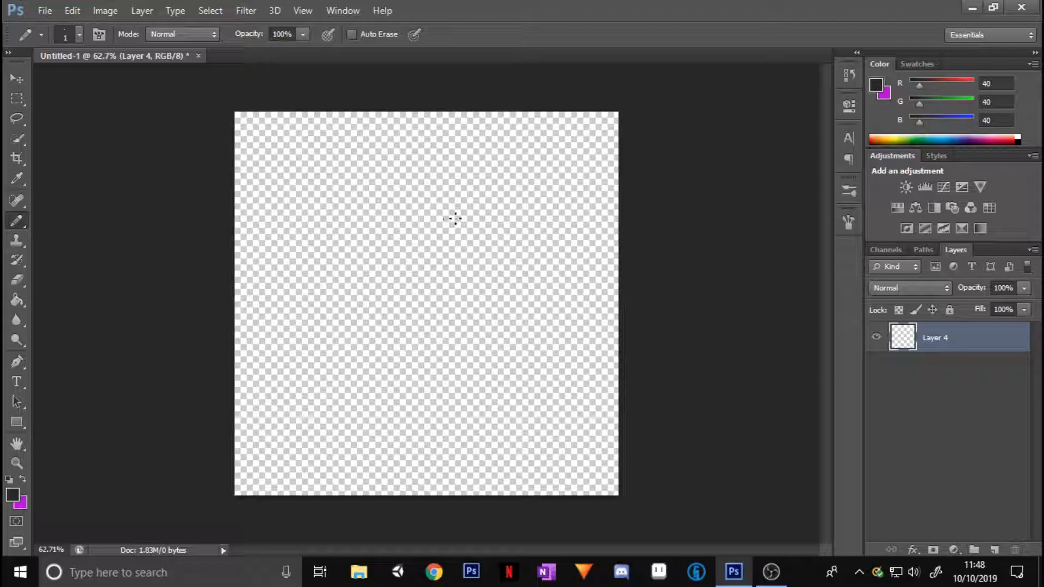
mouse_move(445, 200)
mouse_down()
mouse_move(328, 208)
mouse_move(281, 272)
mouse_up()
mouse_move(410, 359)
mouse_down()
mouse_move(489, 301)
mouse_move(494, 237)
mouse_up()
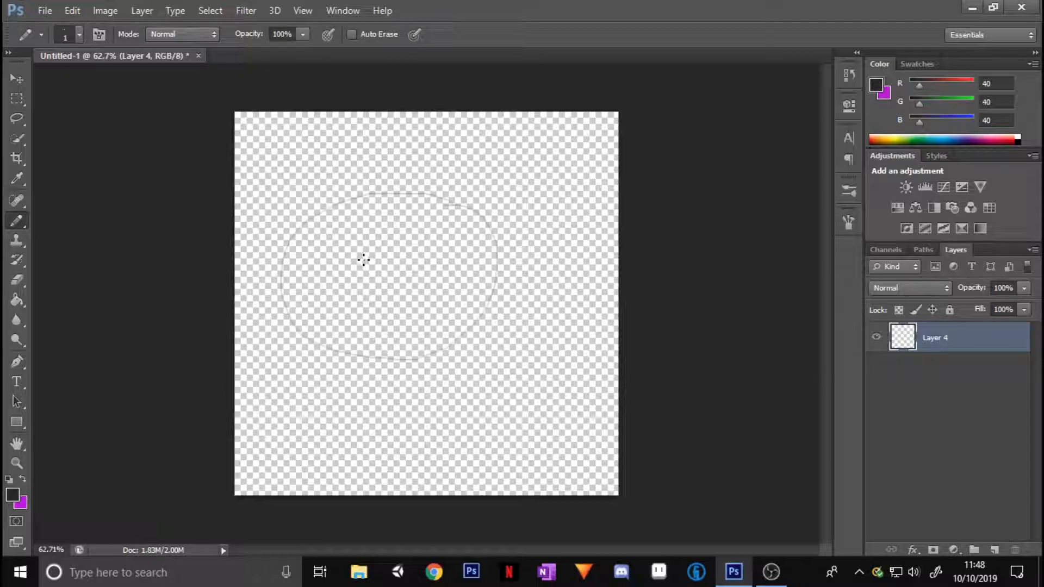
Draw a small open, blocky shape pixel by pixel beside the circle's outline with the 1 px Pencil at 3200% zoom
scroll(364, 262, up, 5)
scroll(113, 131, up, 10)
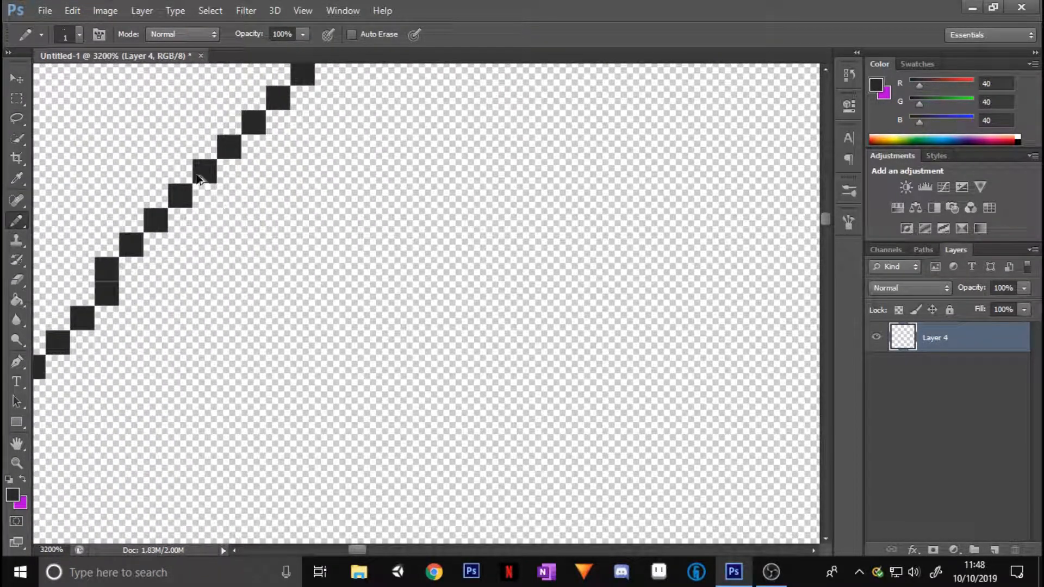
mouse_move(276, 195)
mouse_down()
mouse_move(293, 325)
mouse_move(412, 322)
mouse_move(468, 219)
mouse_move(433, 154)
mouse_move(351, 220)
mouse_up()
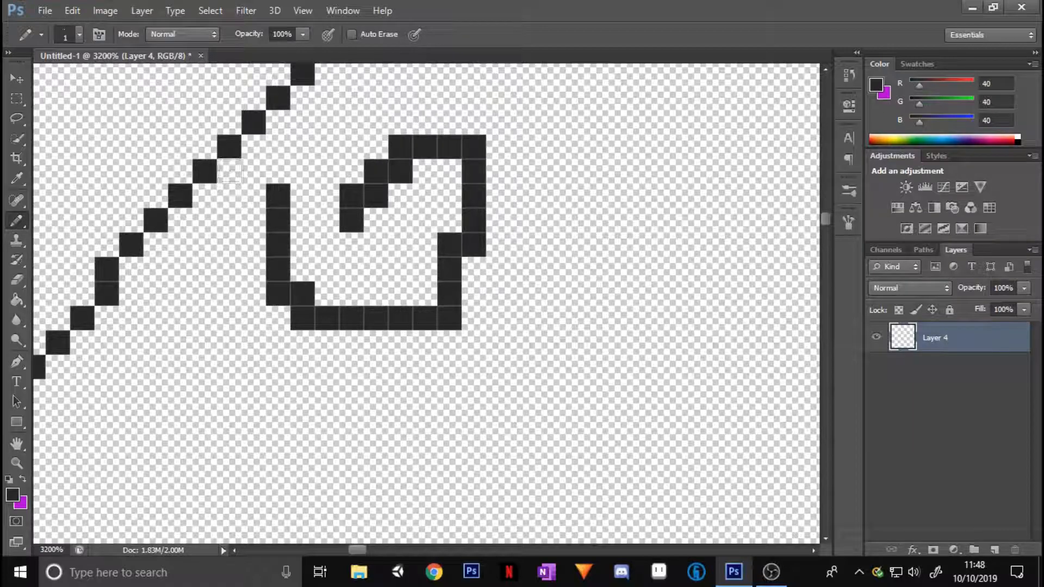
Set the Pencil size to 12 px and paint a thick blob over the small pixel shape
click(80, 34)
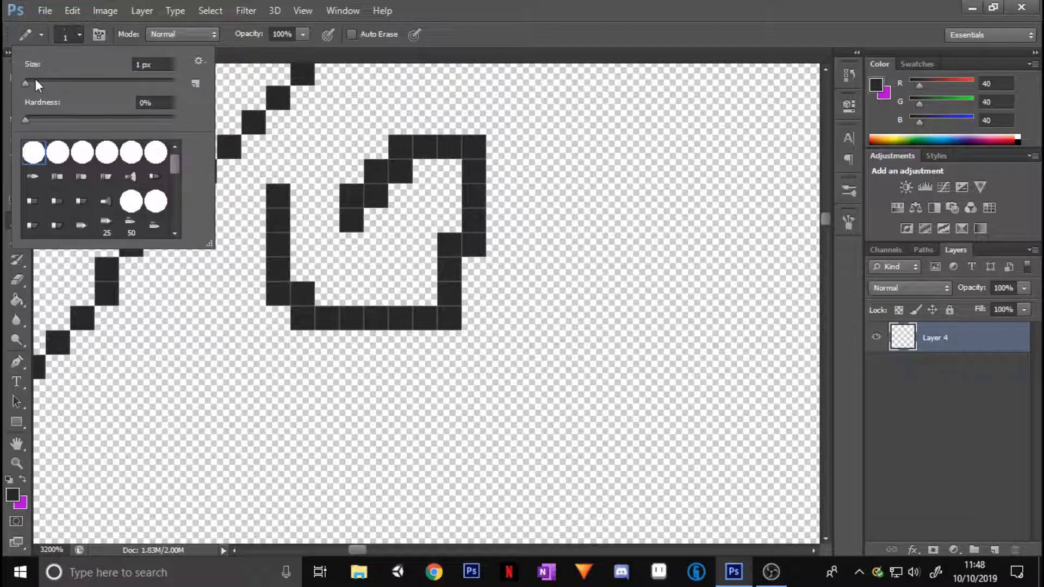
drag(25, 87, 33, 84)
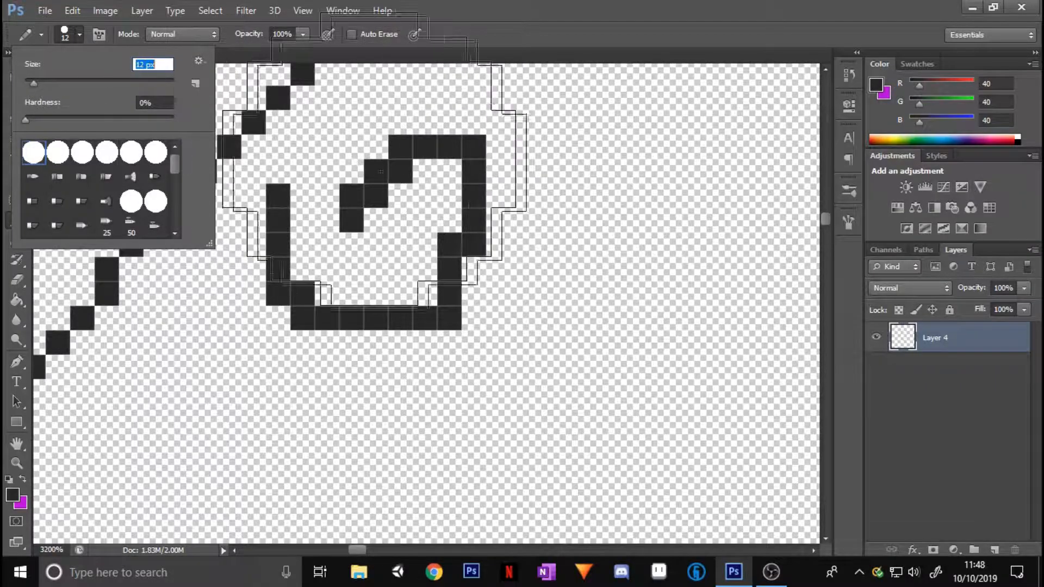
mouse_move(610, 259)
mouse_down()
mouse_move(620, 269)
mouse_move(400, 326)
mouse_move(424, 341)
mouse_move(435, 200)
mouse_up()
Draw a thick ring inside the thin circle and a larger open loop around it with the 12 px Pencil
scroll(381, 255, down, 15)
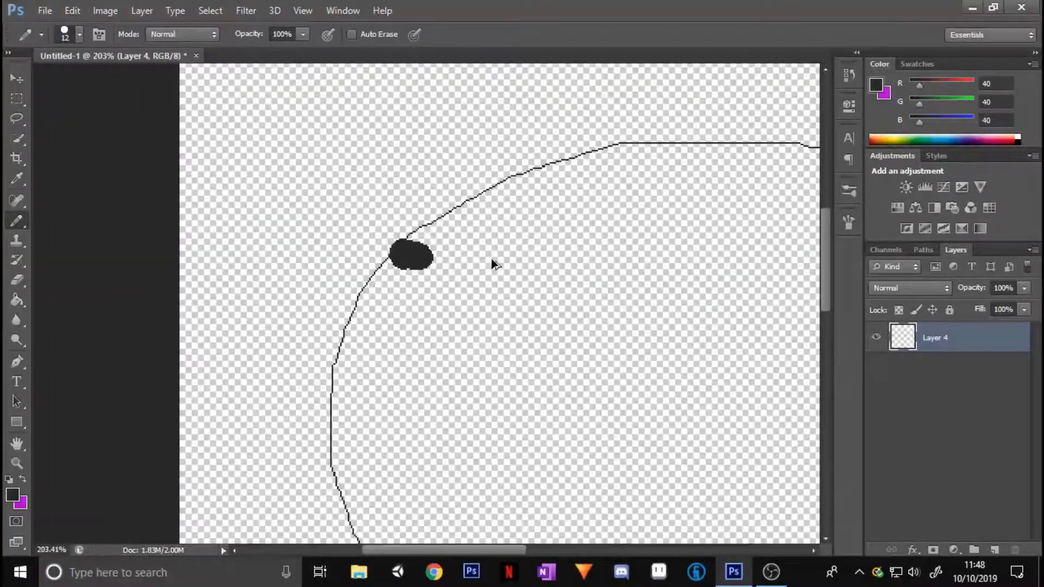
scroll(492, 260, down, 5)
scroll(468, 285, up, 2)
mouse_move(418, 220)
mouse_down()
mouse_move(338, 228)
mouse_move(306, 262)
mouse_move(333, 330)
mouse_move(412, 353)
mouse_move(462, 323)
mouse_move(470, 266)
mouse_move(442, 228)
mouse_up()
mouse_move(492, 114)
mouse_down()
mouse_move(455, 117)
mouse_move(279, 366)
mouse_move(515, 252)
mouse_move(468, 185)
mouse_up()
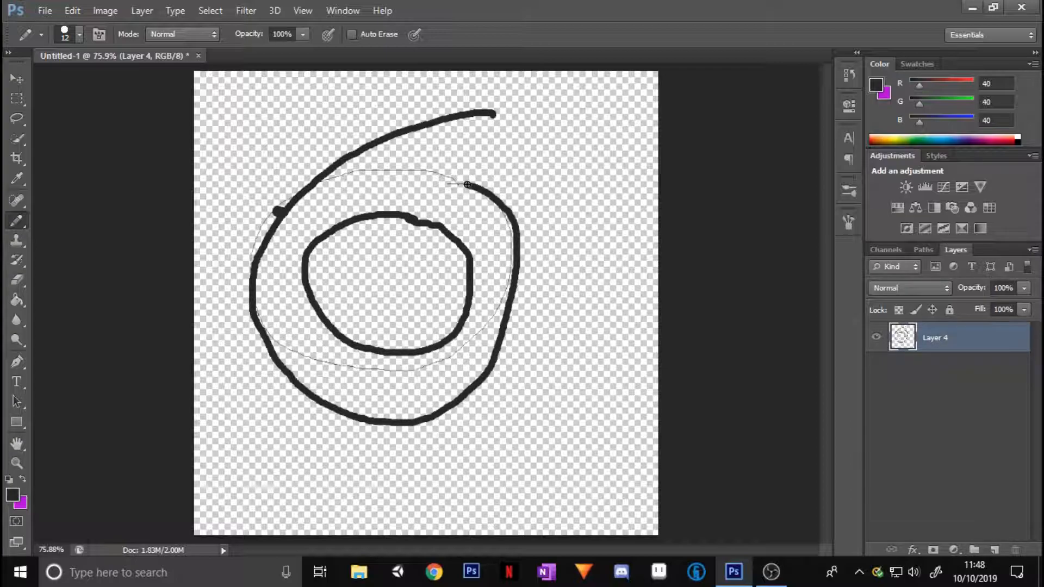
Scribble two long looping strokes across the thick rings on Layer 4 with the 12 px Pencil
click(80, 36)
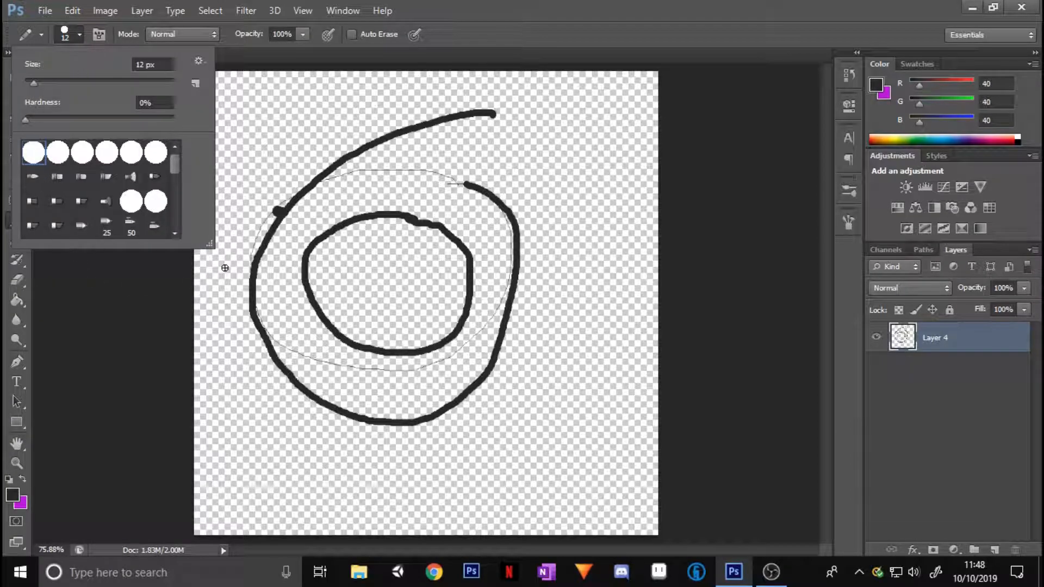
mouse_move(359, 139)
mouse_down()
mouse_move(263, 165)
mouse_move(323, 337)
mouse_move(524, 148)
mouse_move(567, 378)
mouse_move(422, 256)
mouse_move(560, 113)
mouse_move(545, 314)
mouse_move(379, 455)
mouse_up()
mouse_move(197, 403)
mouse_down()
mouse_move(356, 286)
mouse_move(418, 106)
mouse_up()
Set the Pencil size to 1 px
click(80, 35)
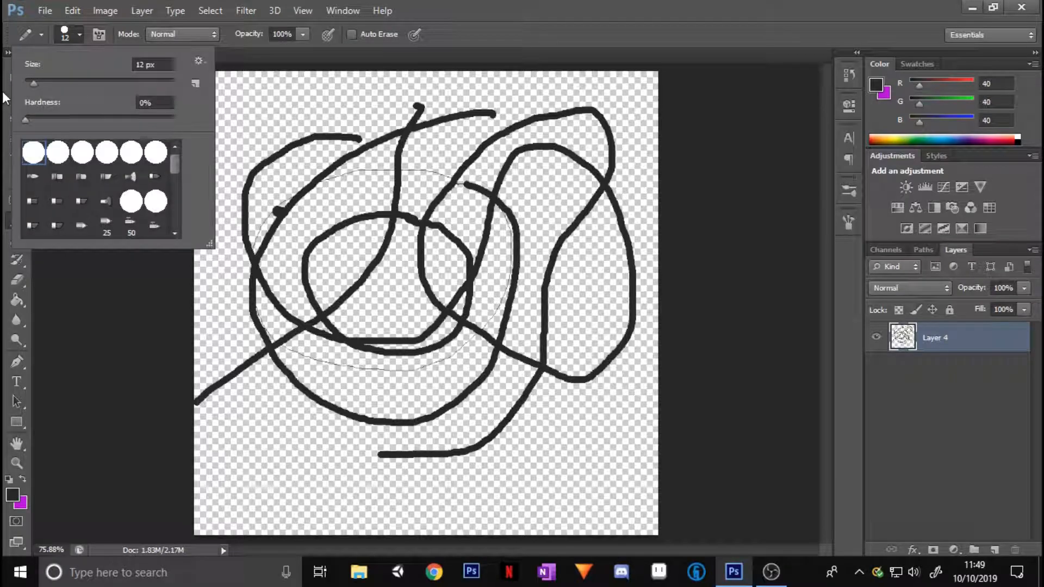
drag(34, 83, 25, 83)
click(175, 348)
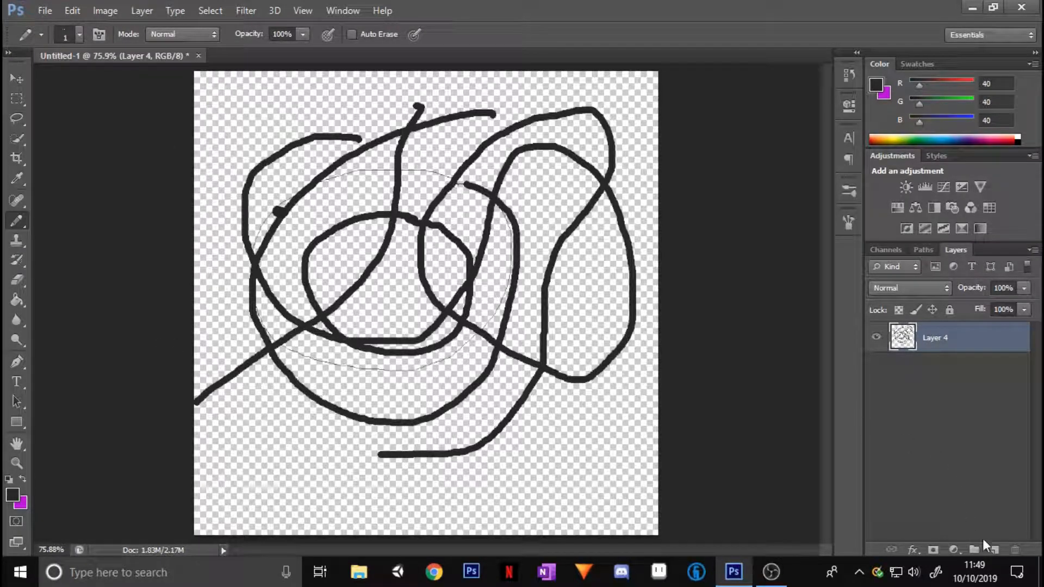
Add a new empty layer and delete the scribbled Layer 4
click(993, 548)
click(955, 370)
key(Delete)
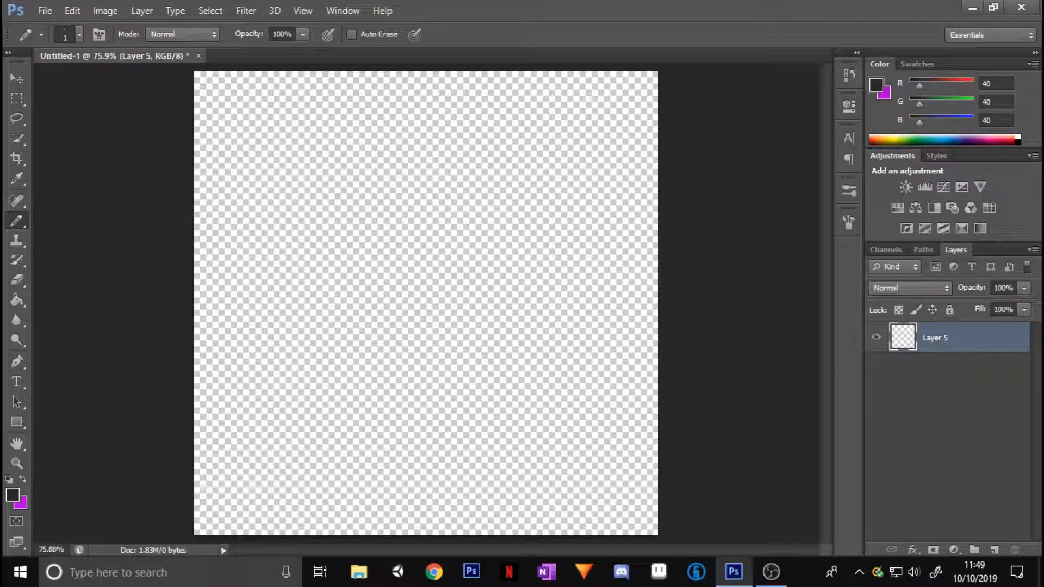
Paint a long looping stroke across the upper half of the canvas with the 24 px Brush tool
right_click(16, 221)
click(67, 220)
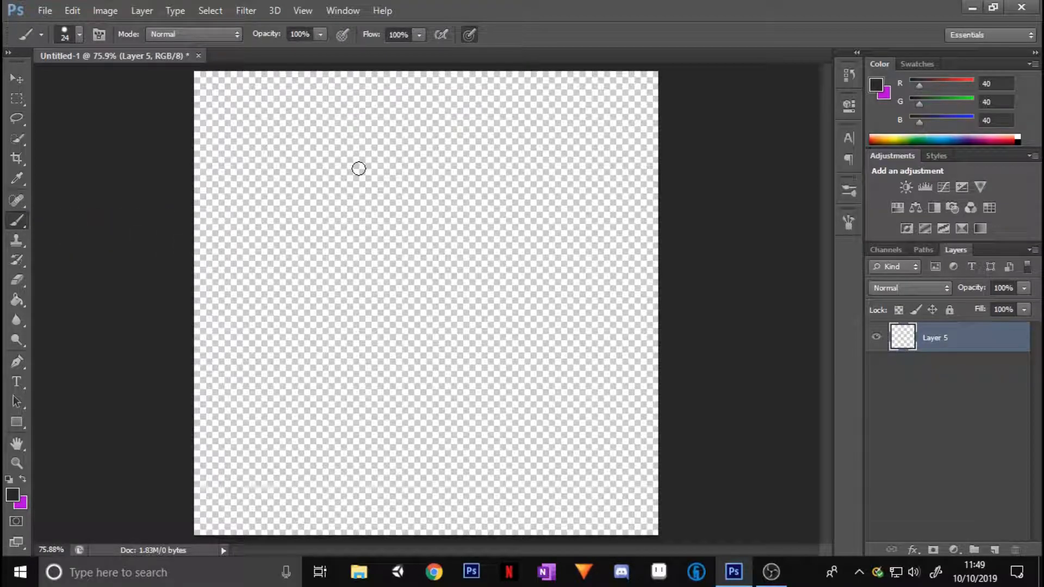
mouse_move(496, 142)
mouse_down()
mouse_move(389, 171)
mouse_move(392, 315)
mouse_move(314, 347)
mouse_move(294, 282)
mouse_move(367, 255)
mouse_move(544, 259)
mouse_move(525, 371)
mouse_move(540, 233)
mouse_move(483, 186)
mouse_move(244, 171)
mouse_move(264, 309)
mouse_up()
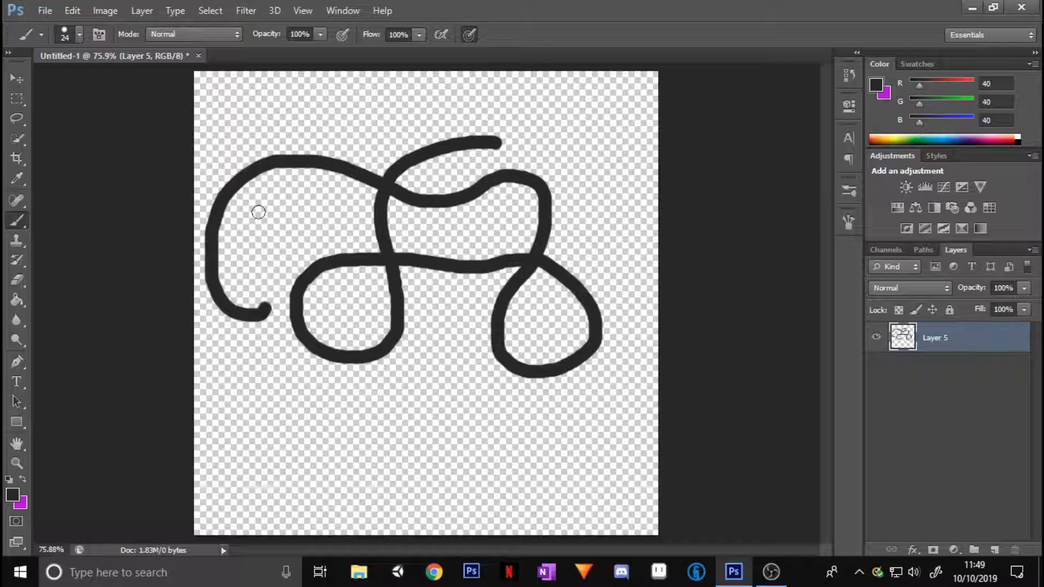
Set the Brush to 30 px with 0% hardness and paint a soft-edged looping stroke over the first one
click(79, 36)
drag(50, 80, 47, 80)
drag(168, 120, 139, 119)
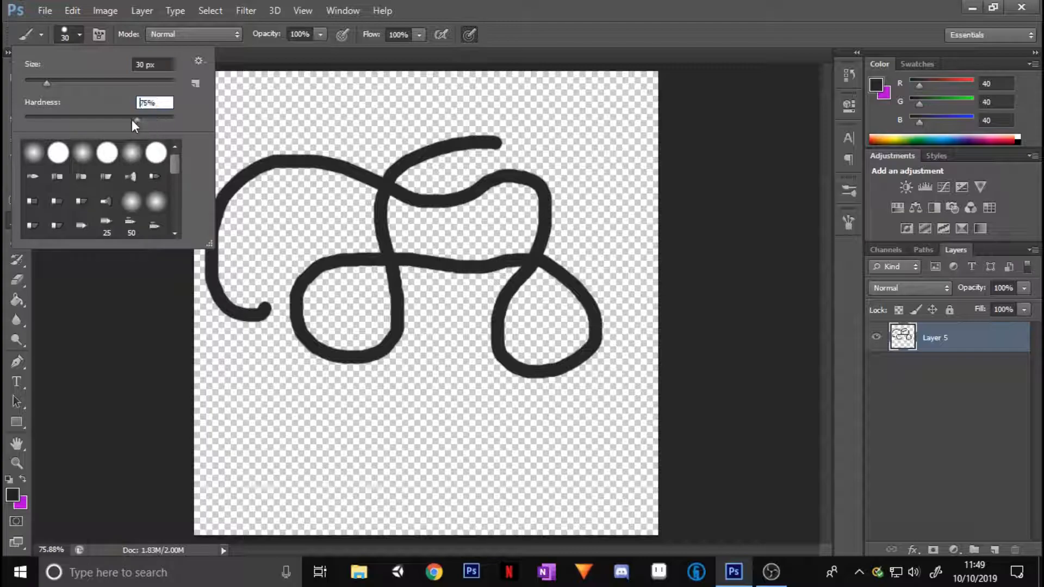
mouse_move(351, 78)
mouse_down()
mouse_move(295, 154)
mouse_move(298, 235)
mouse_move(261, 365)
mouse_move(274, 426)
mouse_move(327, 443)
mouse_move(404, 431)
mouse_move(446, 376)
mouse_move(555, 87)
mouse_move(581, 88)
mouse_move(599, 171)
mouse_move(465, 356)
mouse_move(461, 439)
mouse_move(529, 418)
mouse_move(386, 367)
mouse_up()
Raise the Brush hardness and paint a firmer curved stroke from the canvas's upper middle down to its centre
right_click(76, 67)
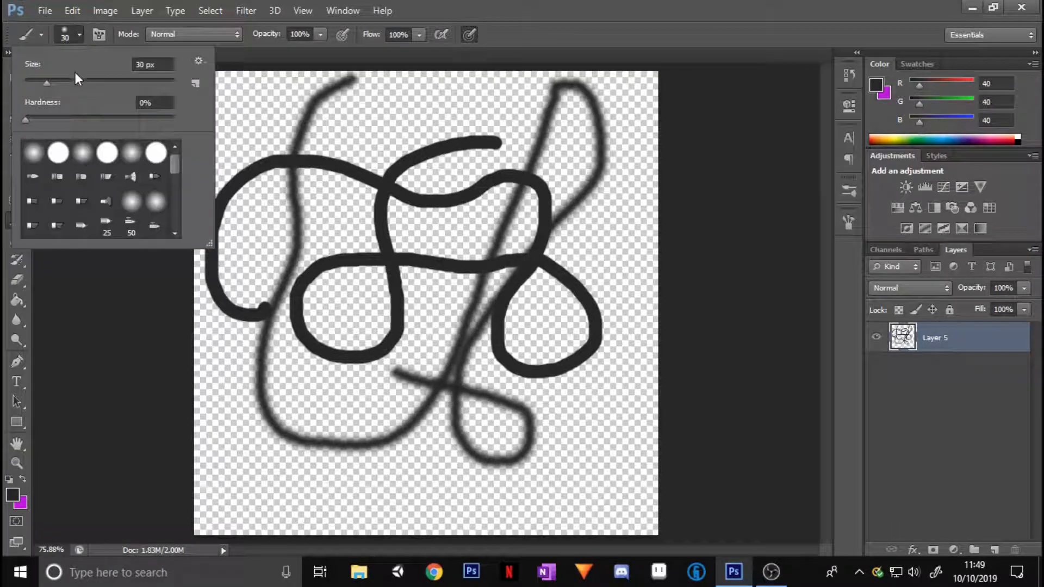
drag(64, 113, 113, 116)
mouse_move(423, 98)
mouse_down()
mouse_move(352, 134)
mouse_move(255, 336)
mouse_move(249, 401)
mouse_move(310, 432)
mouse_move(411, 375)
mouse_up()
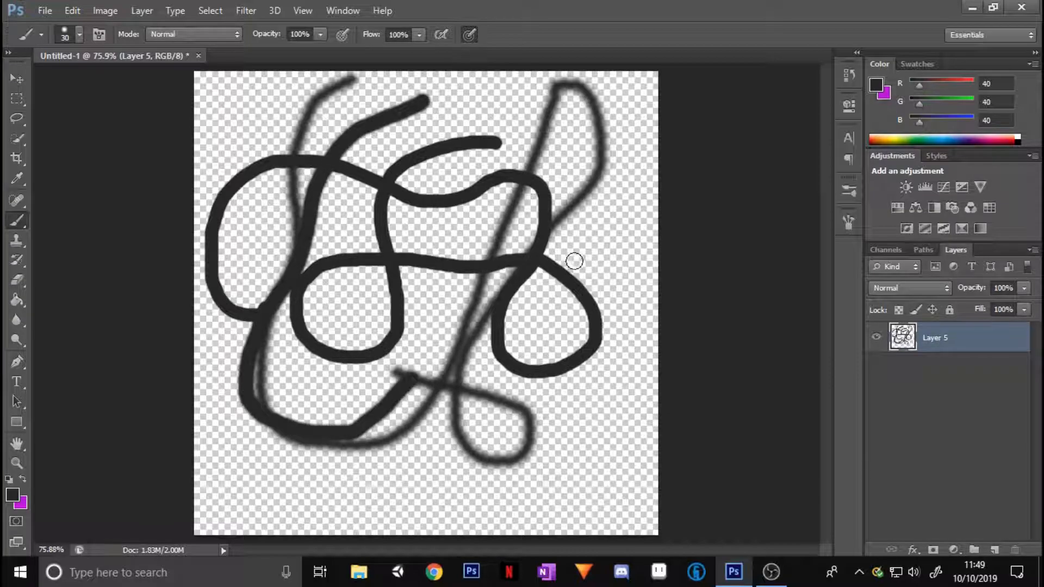
Add a new empty layer and delete the painted Layer 5
click(994, 550)
click(975, 359)
key(Delete)
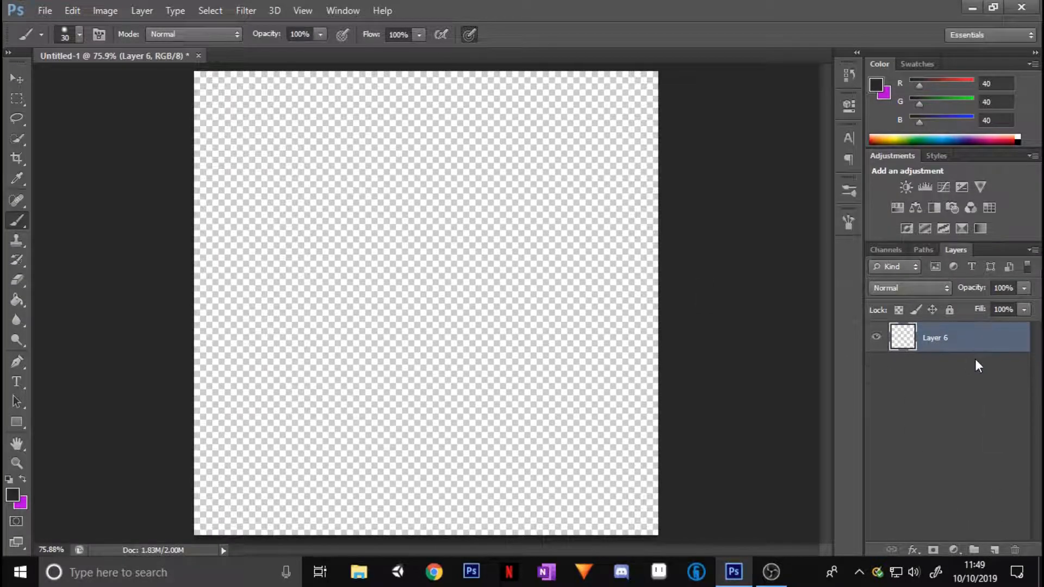
Examine the tool variants grouped with the Brush, Clone Stamp, History Brush and Eraser tools
right_click(17, 223)
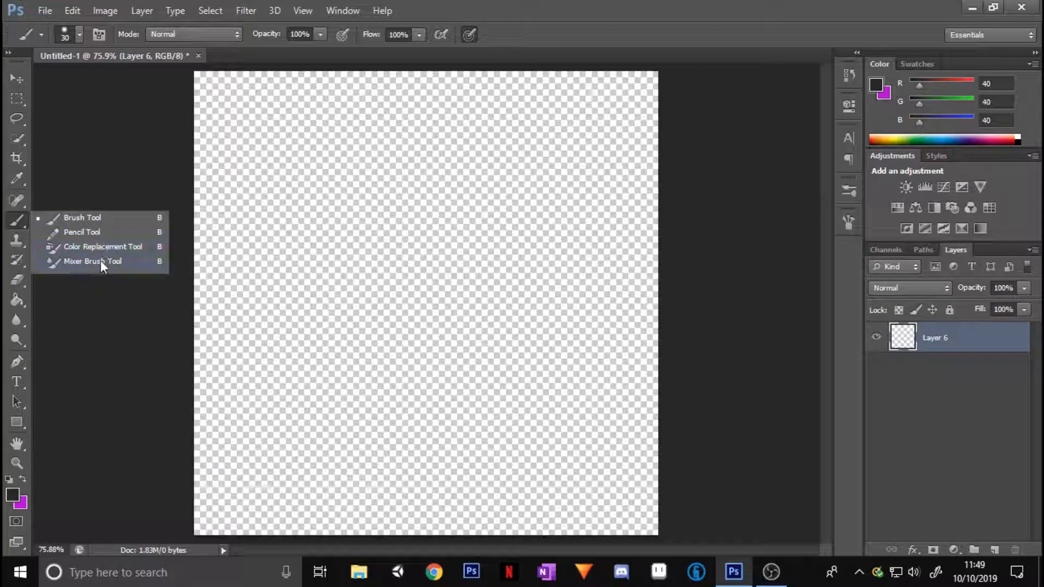
click(105, 216)
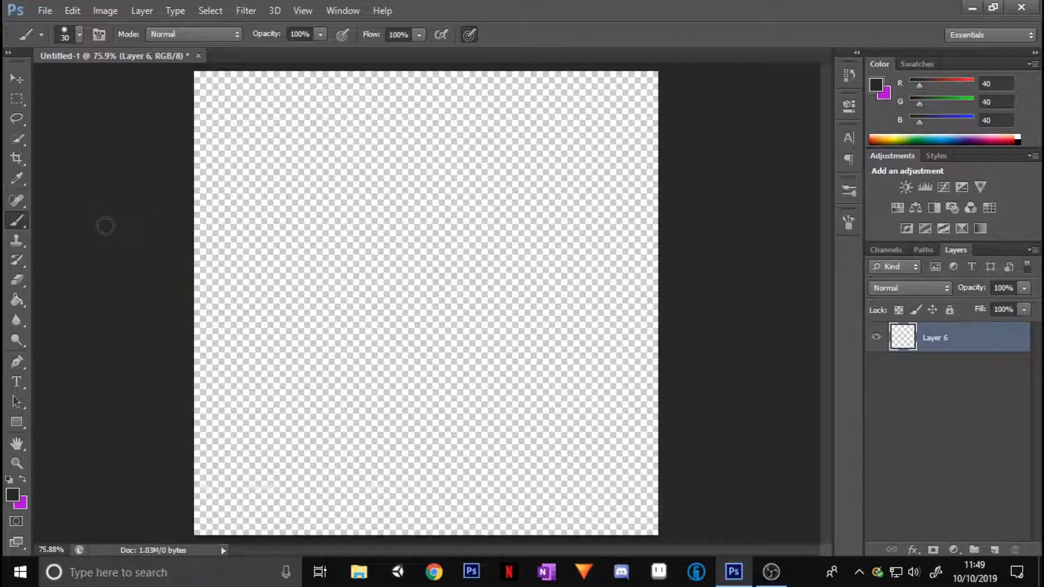
click(19, 240)
right_click(20, 238)
click(74, 235)
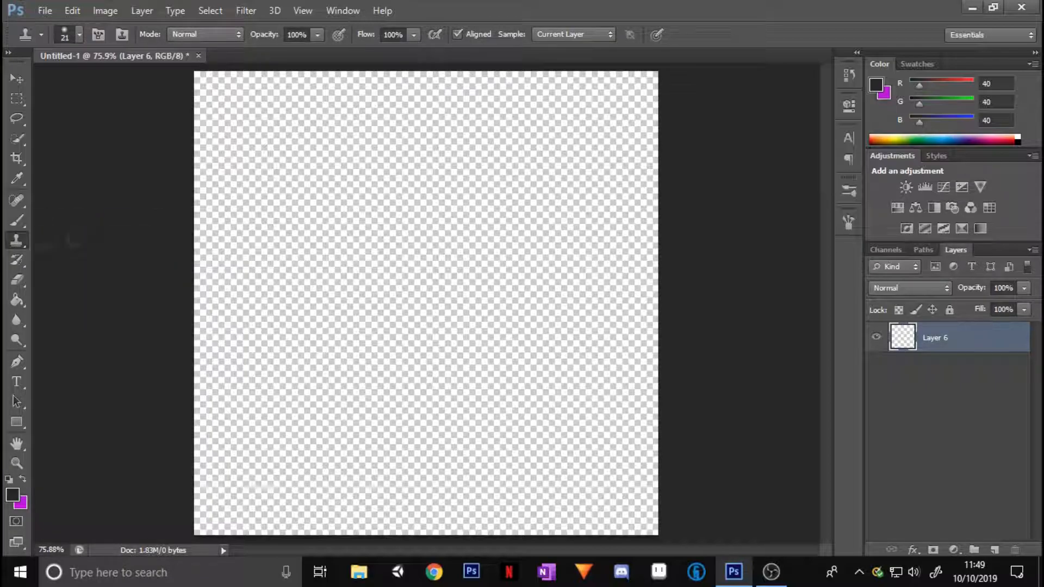
click(28, 258)
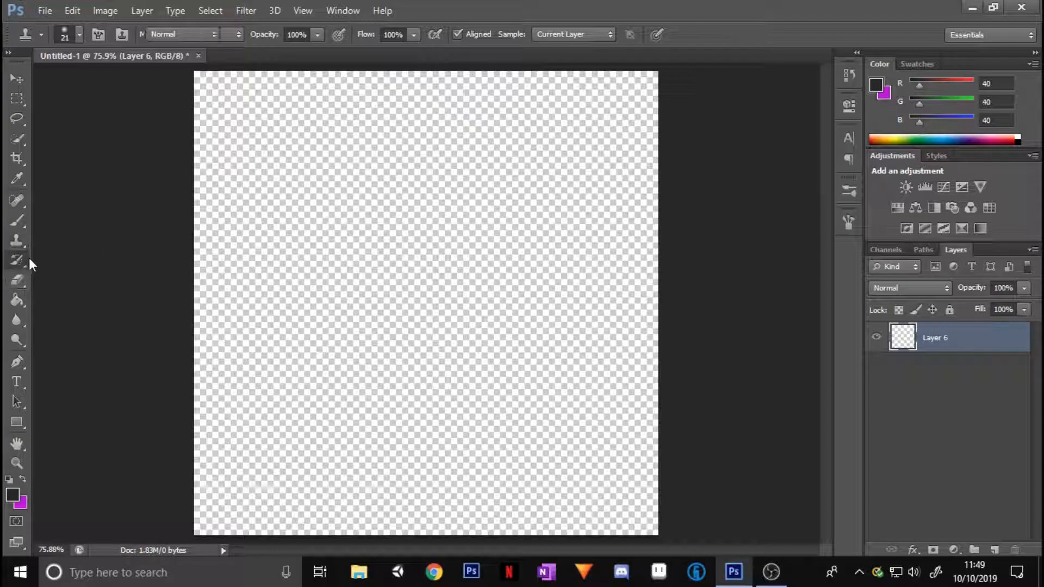
right_click(28, 257)
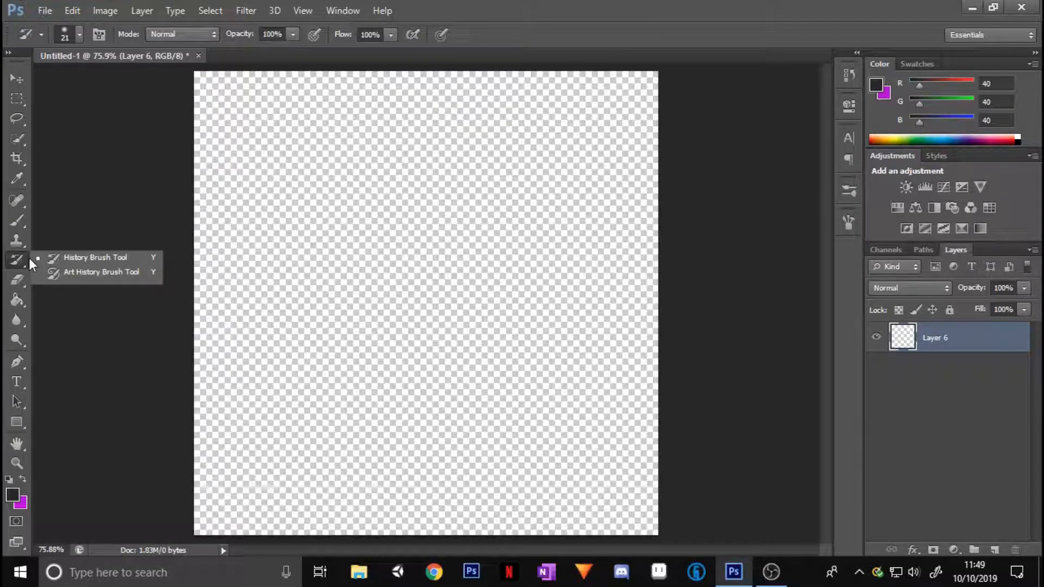
click(72, 256)
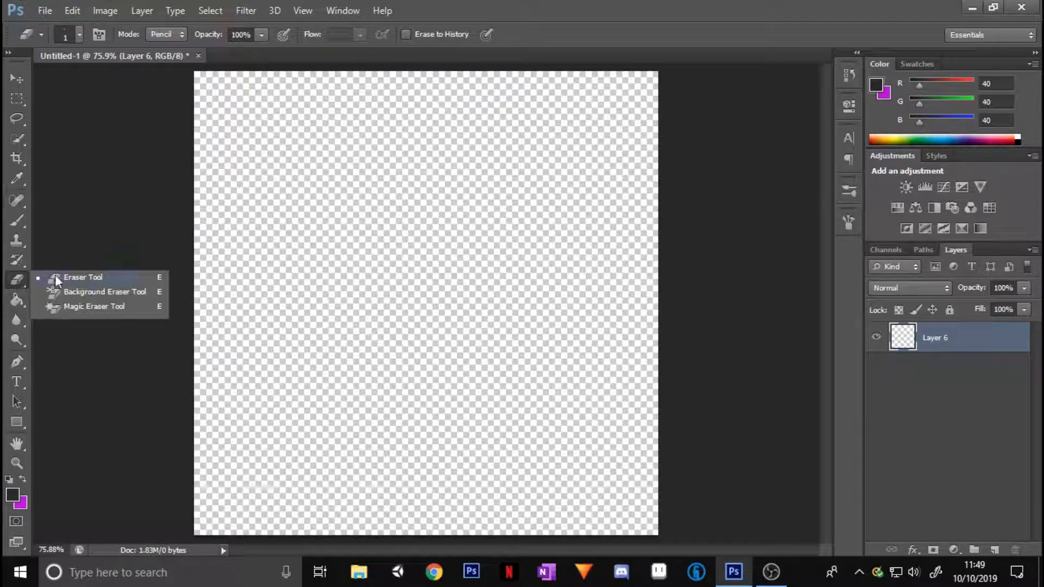
click(67, 278)
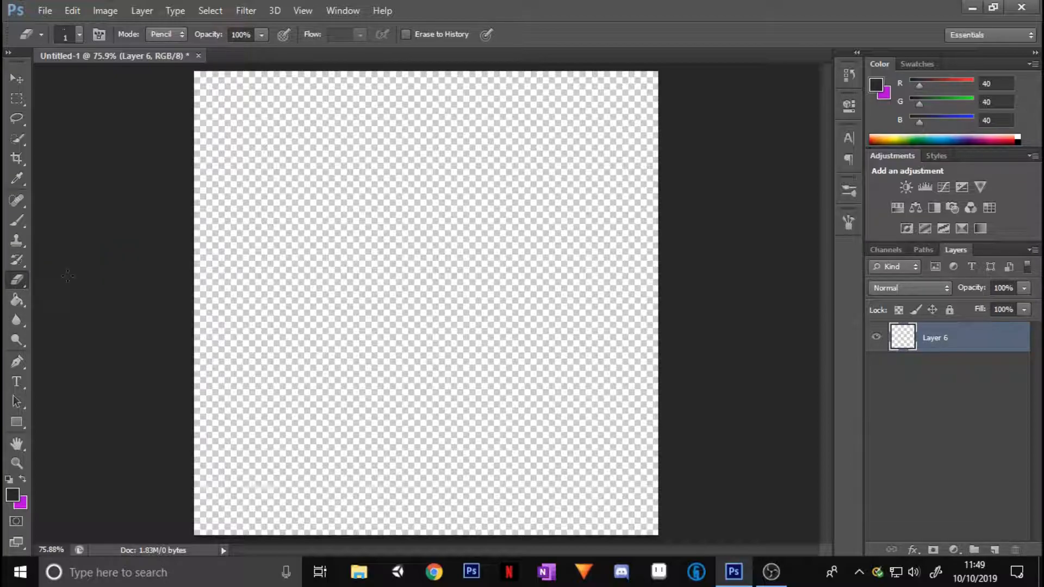
Paint a closed rounded outline on Layer 6 with the 30 px Brush and fill its interior using the Paint Bucket
click(23, 223)
mouse_move(501, 167)
mouse_down()
mouse_move(299, 241)
mouse_move(307, 341)
mouse_move(444, 375)
mouse_move(522, 317)
mouse_move(538, 221)
mouse_move(503, 169)
mouse_up()
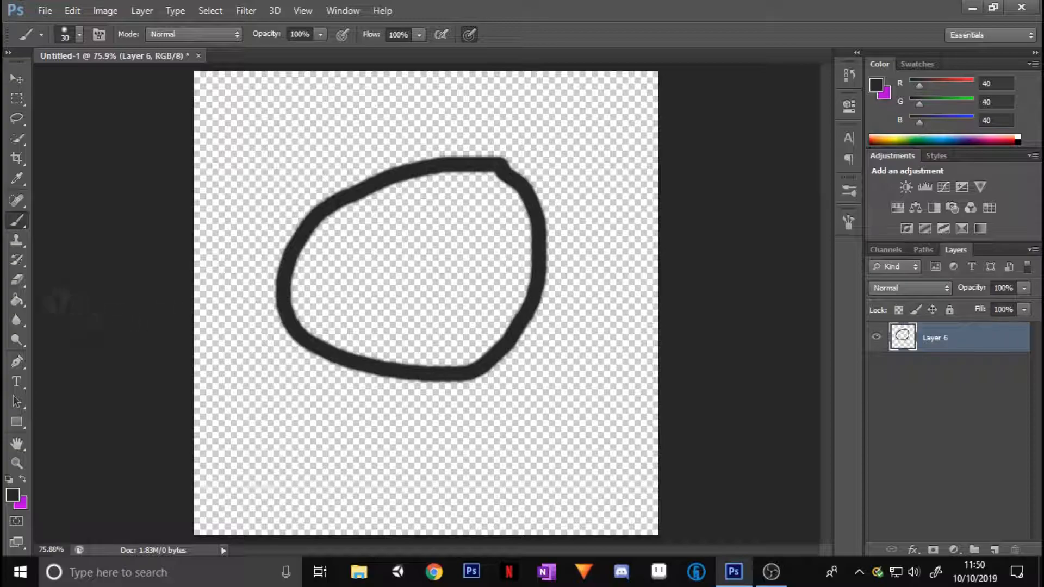
key(g)
click(320, 280)
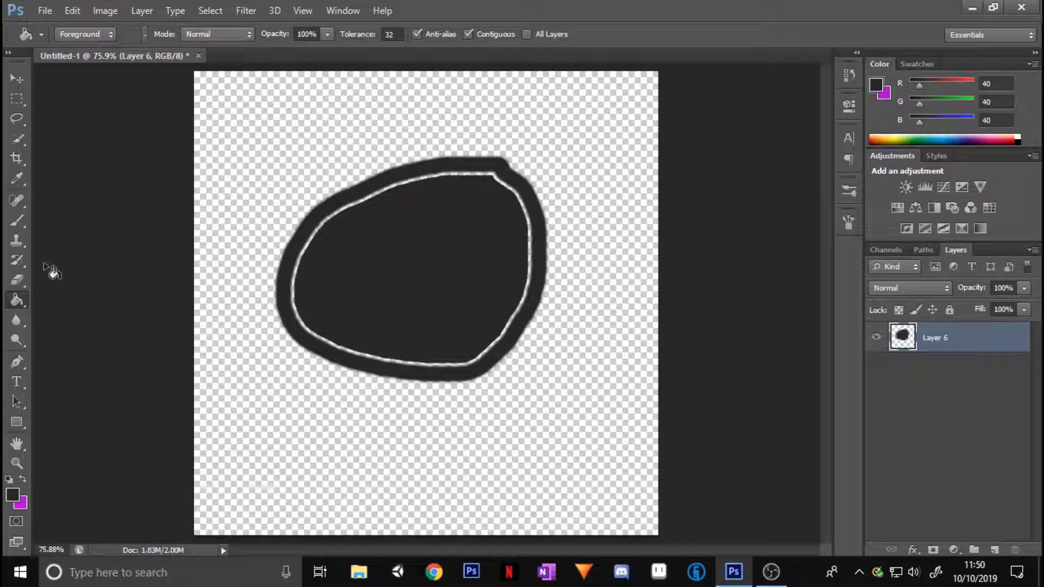
Erase a thin curvy line inside the filled shape at 1 px, and wipe the whole layer with a 5000 px Eraser
key(e)
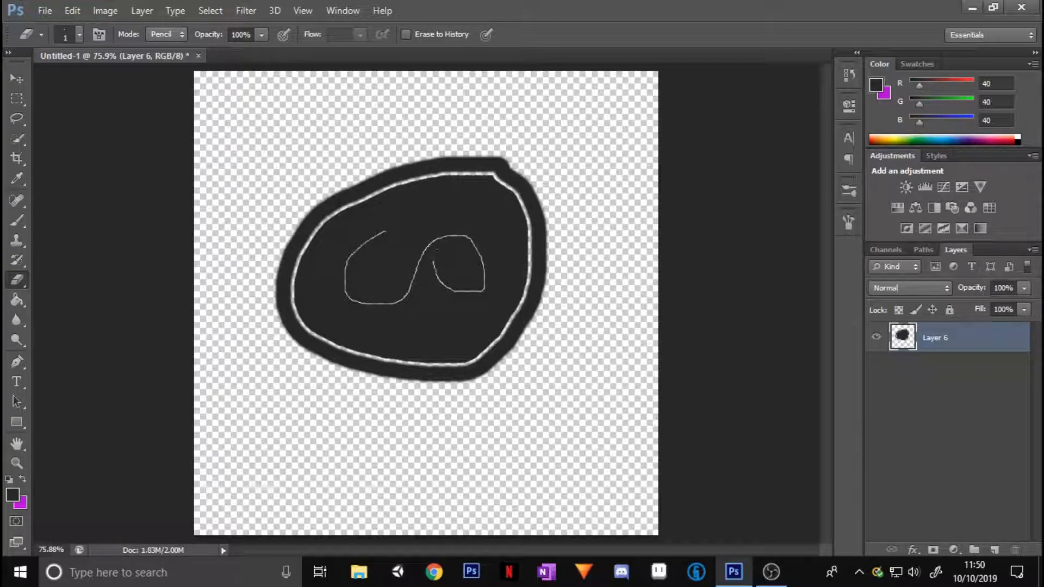
click(80, 35)
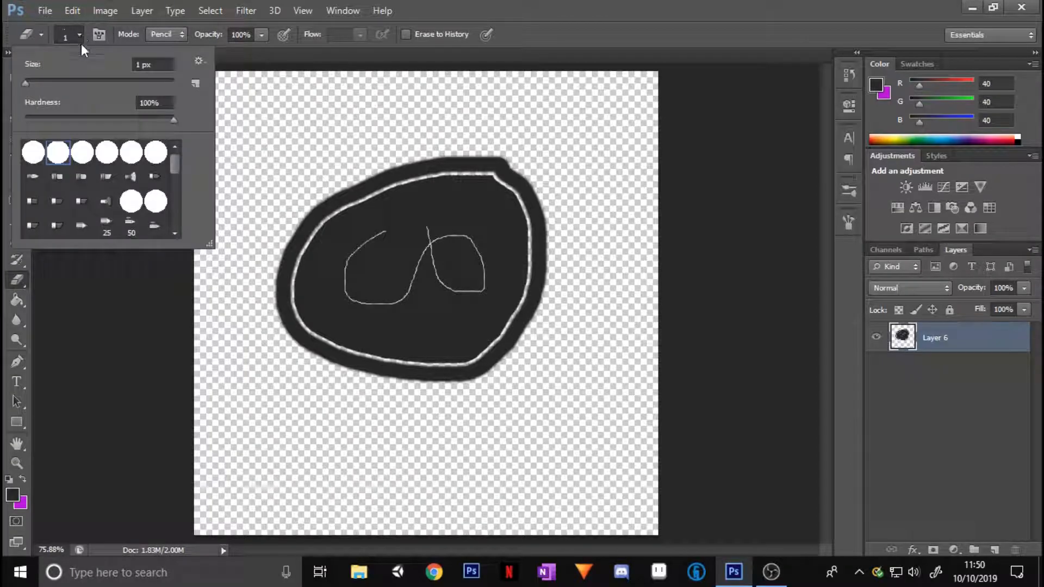
drag(32, 80, 136, 80)
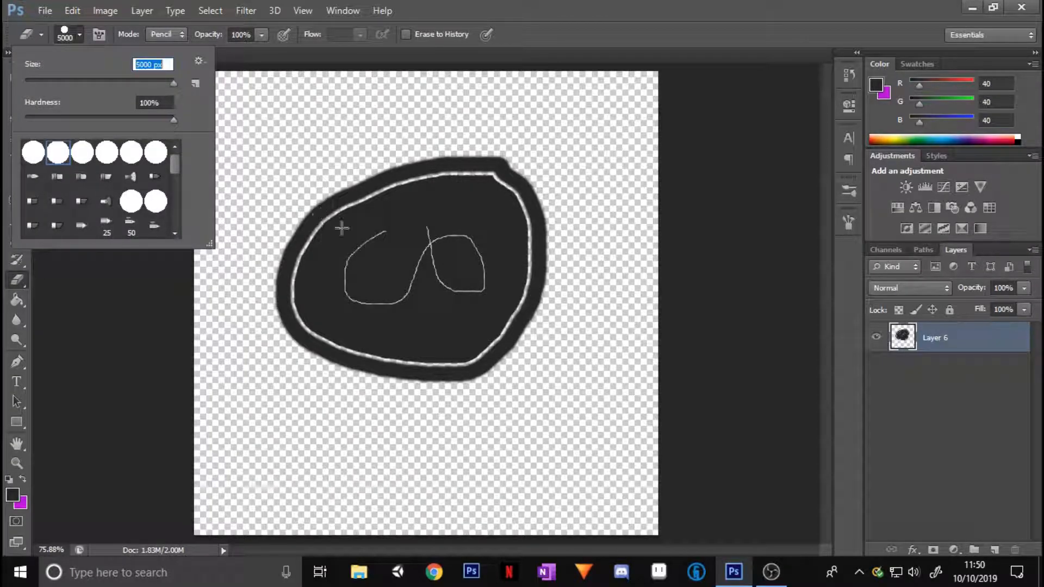
key(Return)
click(427, 263)
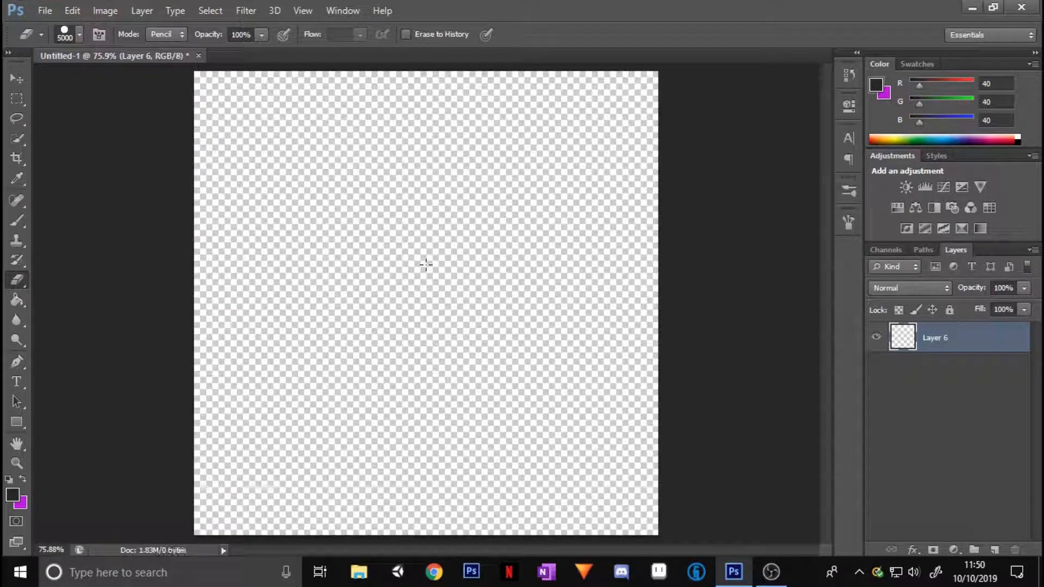
Undo the full-layer erase and rub away most of the filled shape with the Eraser at 60 px
click(80, 34)
drag(175, 80, 69, 80)
key(ctrl+z)
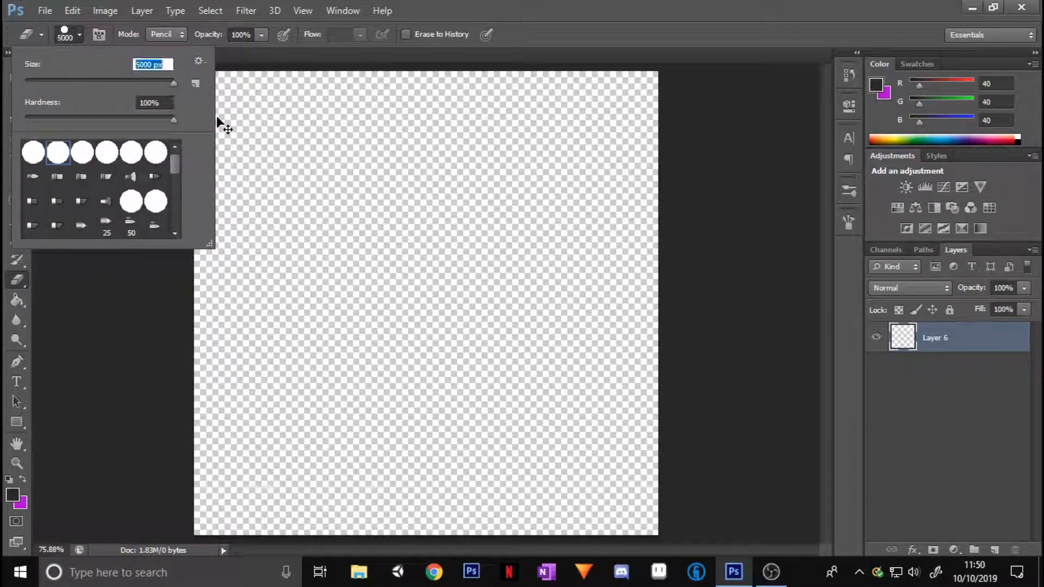
key(ctrl+z)
key(ctrl+z)
key(ctrl+z)
key(ctrl+alt+z)
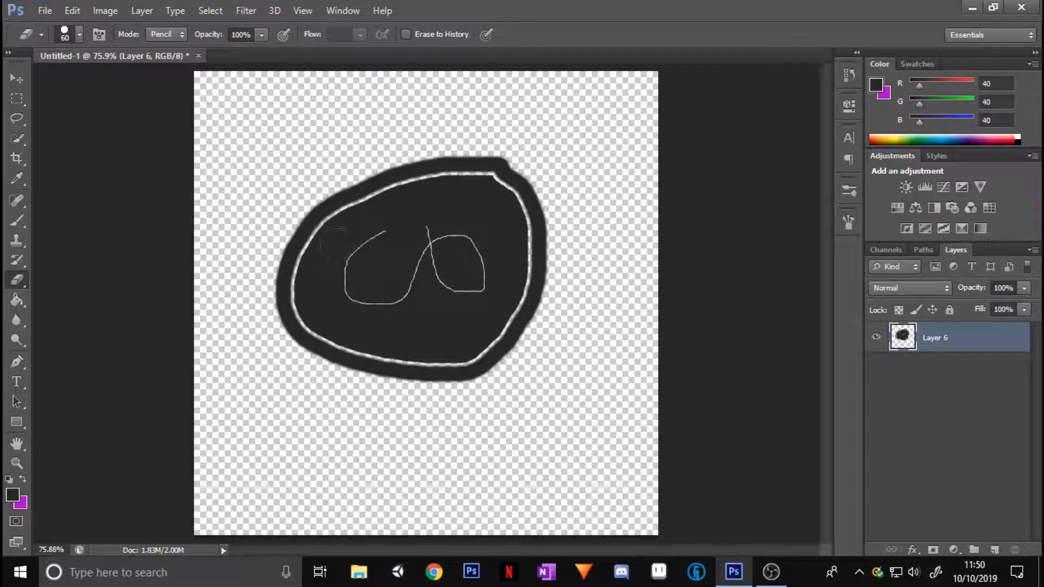
mouse_move(353, 188)
mouse_down()
mouse_move(380, 382)
mouse_move(502, 269)
mouse_move(568, 275)
mouse_move(500, 276)
mouse_move(444, 174)
mouse_move(259, 315)
mouse_move(317, 326)
mouse_move(368, 362)
mouse_move(474, 357)
mouse_move(516, 271)
mouse_move(444, 161)
mouse_move(329, 256)
mouse_move(354, 336)
mouse_move(140, 268)
mouse_up()
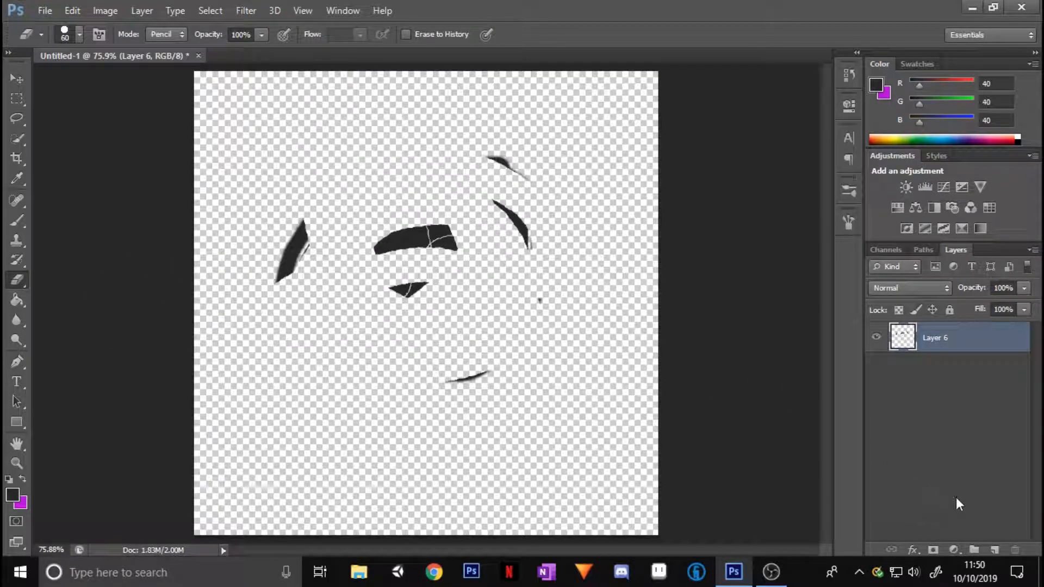
Add a new empty layer and delete the partly erased Layer 6
click(993, 550)
click(968, 366)
key(Delete)
Try the 3D Material Drop Tool and dismiss its error message
click(16, 303)
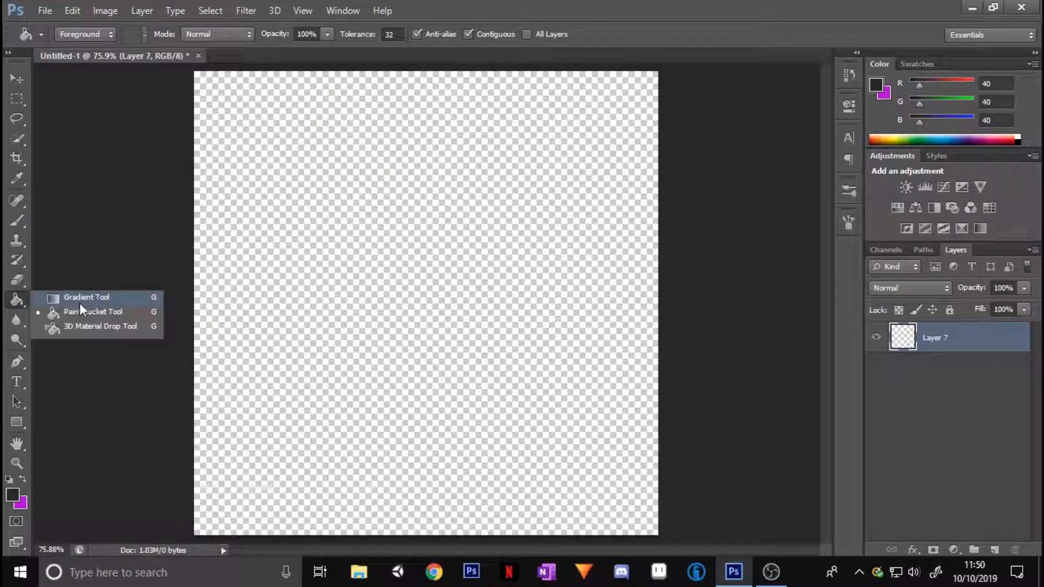
click(87, 325)
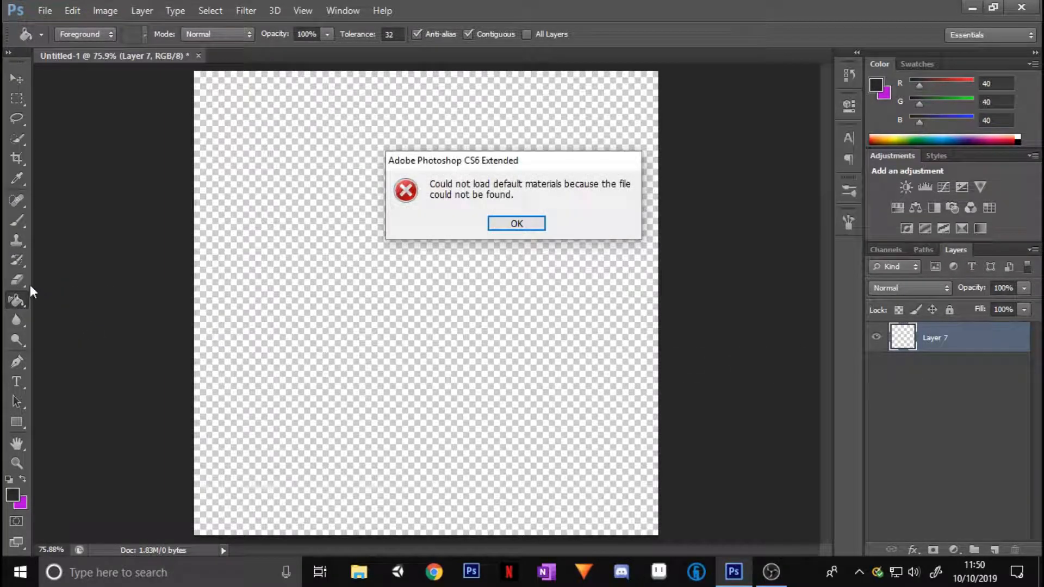
click(511, 226)
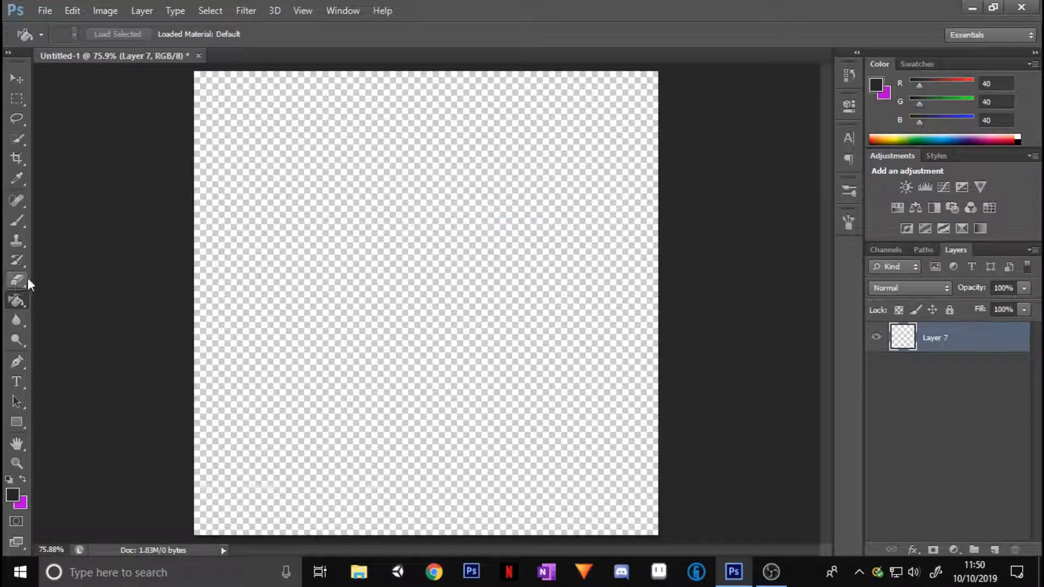
Examine the Eraser tool variants and the fill tools grouped with the Paint Bucket
click(28, 279)
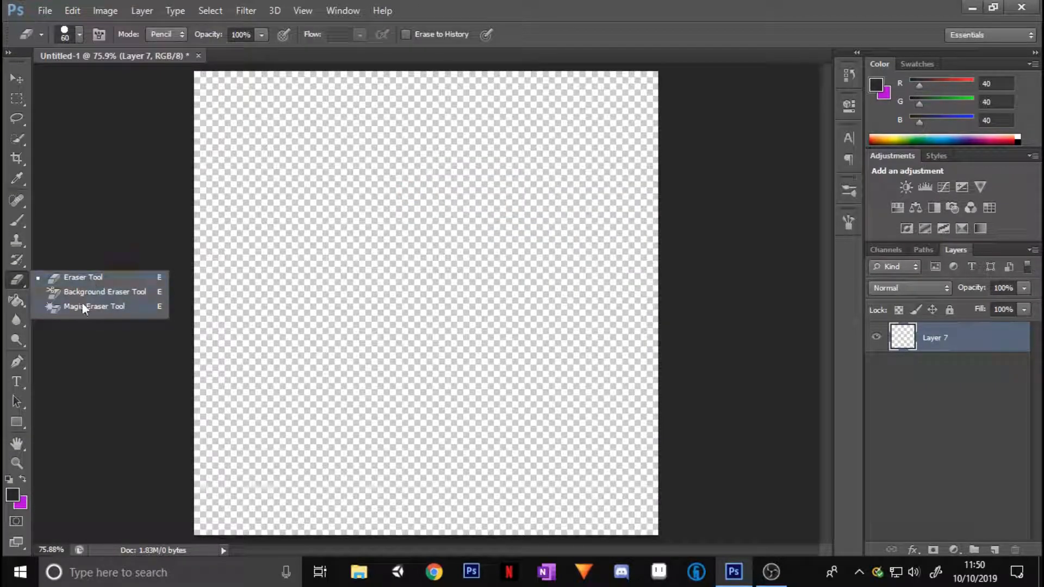
click(55, 313)
click(16, 301)
click(24, 266)
click(21, 276)
click(49, 279)
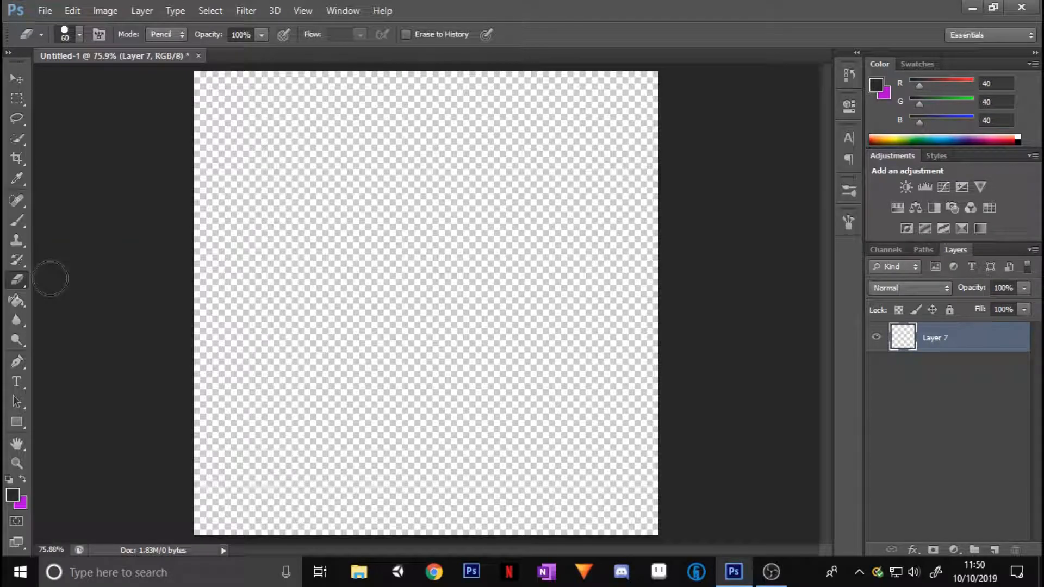
click(12, 285)
click(39, 284)
click(8, 310)
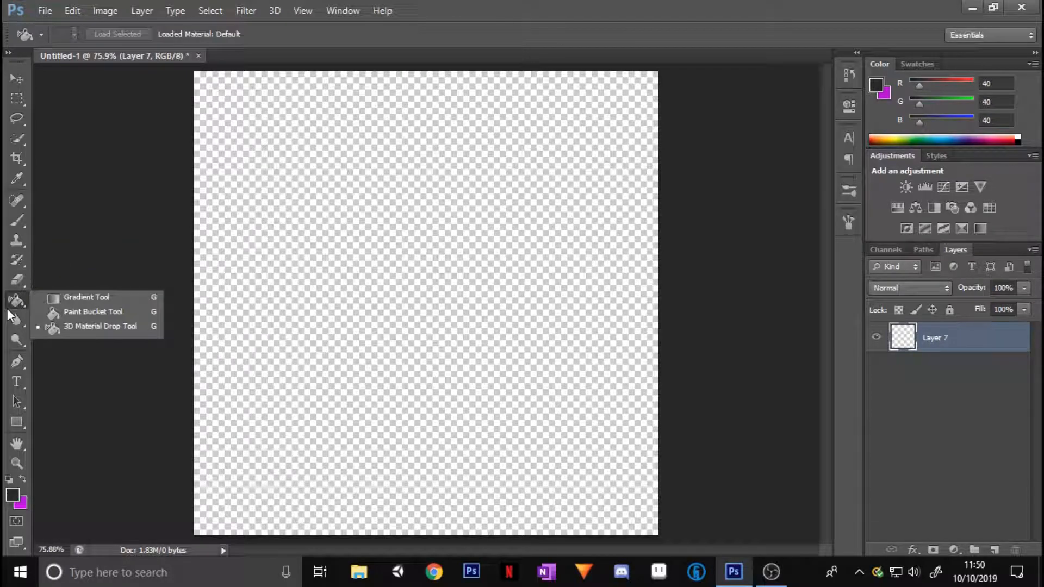
Fill the empty Layer 7 with the dark foreground colour using the Paint Bucket, and undo the fill
click(85, 312)
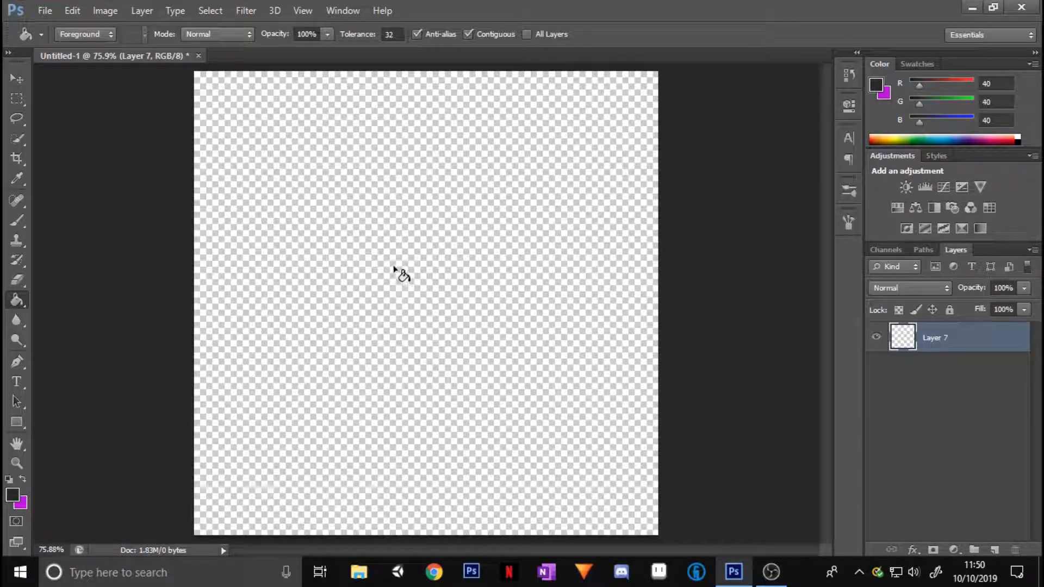
click(298, 276)
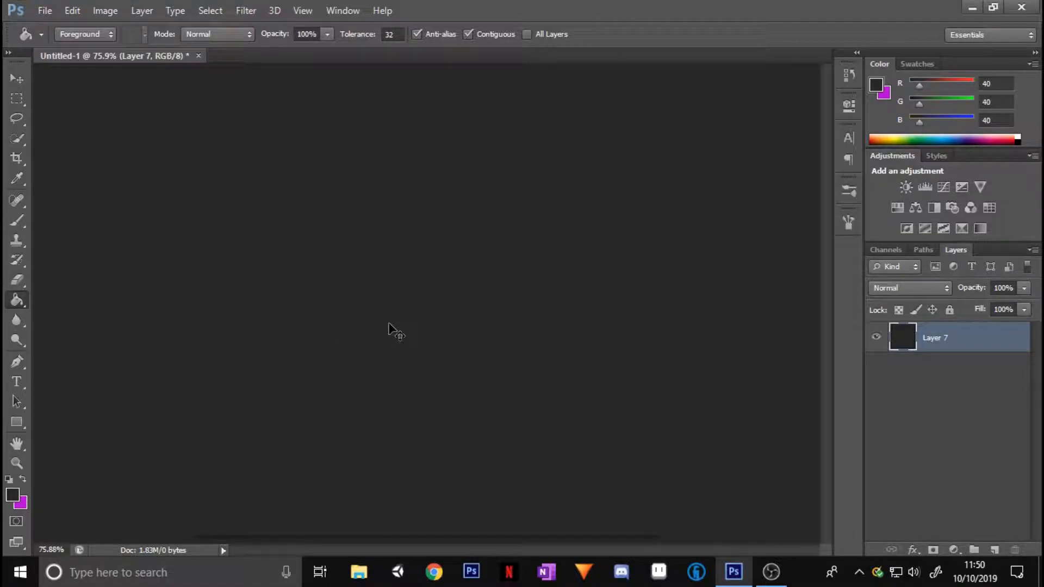
key(ctrl+z)
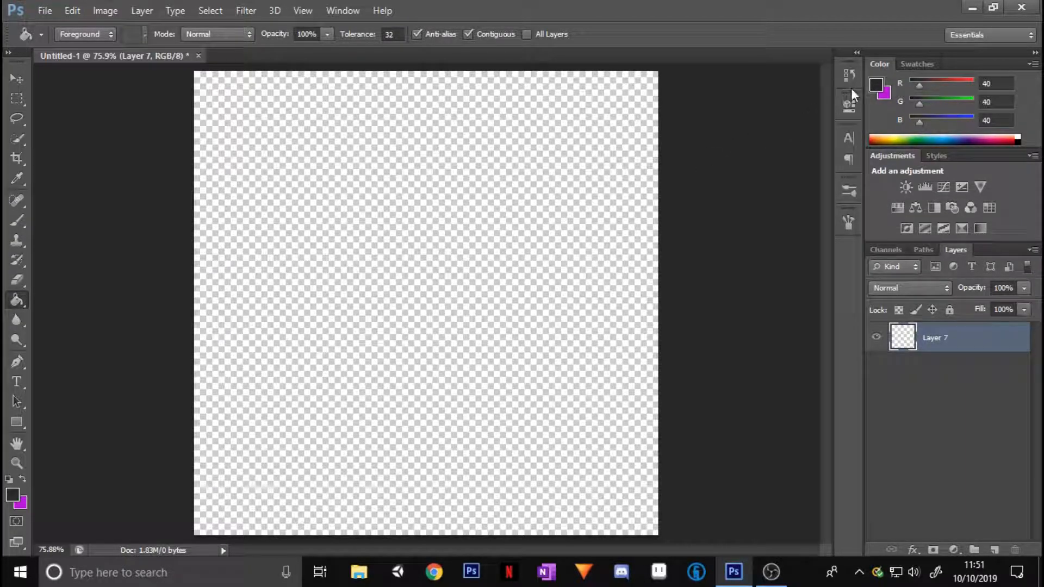
Set the foreground colour to red (R 255, G 0, B 0), fill Layer 7 with the Paint Bucket, and undo the fill
click(883, 91)
drag(655, 270, 793, 138)
click(886, 145)
click(384, 294)
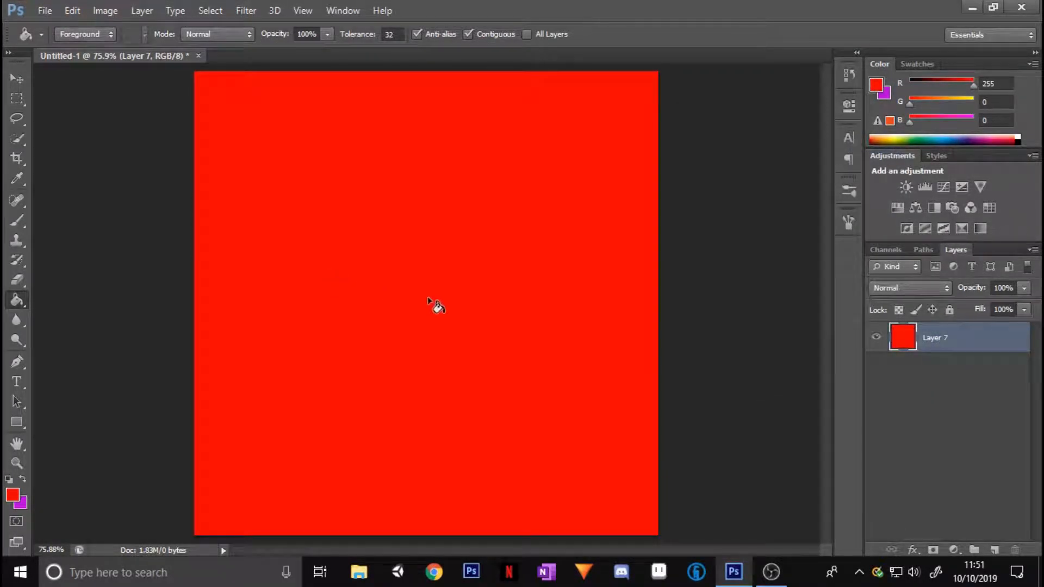
key(ctrl+z)
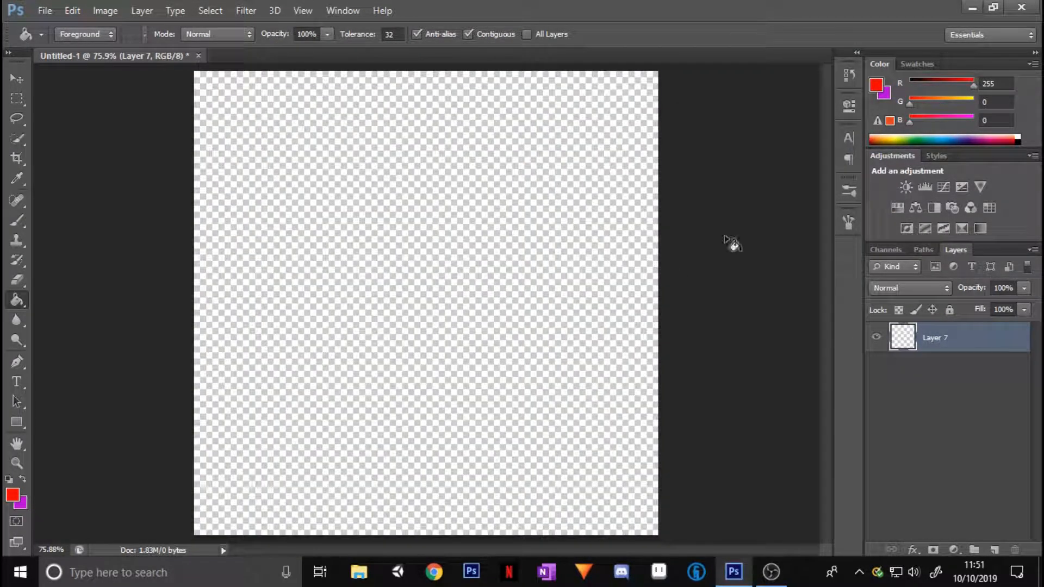
Change the foreground colour to teal (R 49, G 147, B 153), fill Layer 7 with it, and undo the fill
click(880, 88)
drag(755, 159, 763, 251)
drag(697, 252, 672, 234)
click(864, 150)
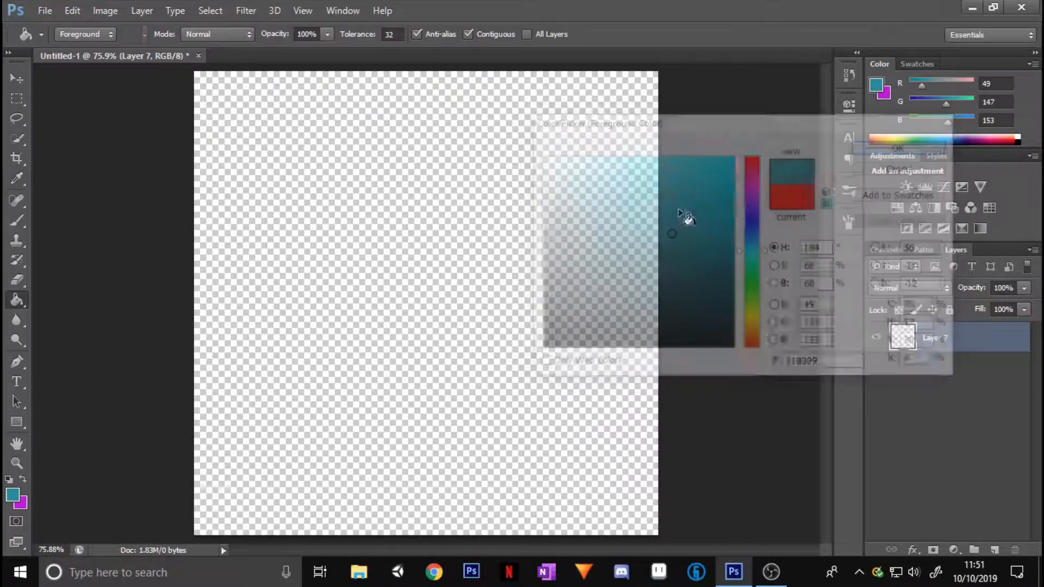
click(448, 237)
key(ctrl+z)
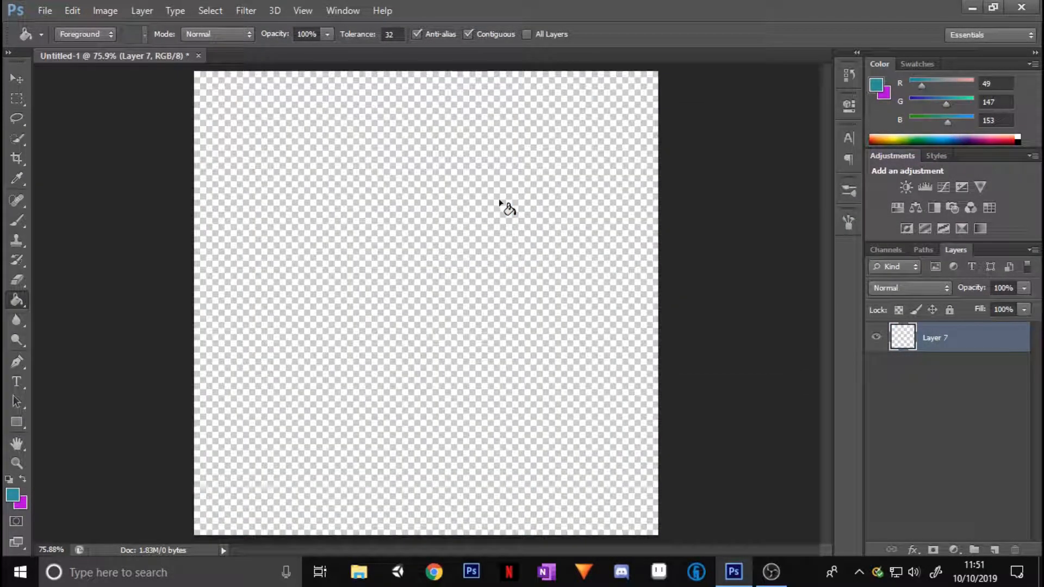
Change the foreground colour to bright green (R 12, G 255, B 0), fill Layer 7 with it, and undo the fill
click(875, 86)
drag(764, 252, 758, 288)
drag(670, 275, 762, 150)
click(859, 152)
click(456, 261)
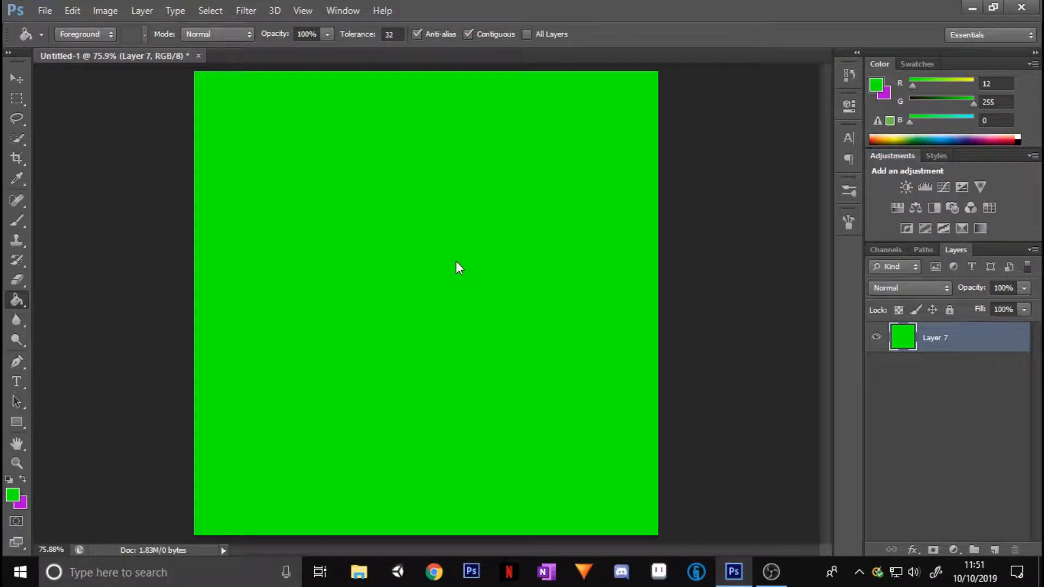
key(ctrl+z)
Draw a closed green circle outline on Layer 7 with the Pencil Tool at a size of 19 px
click(16, 220)
right_click(18, 222)
click(82, 232)
click(79, 34)
click(38, 84)
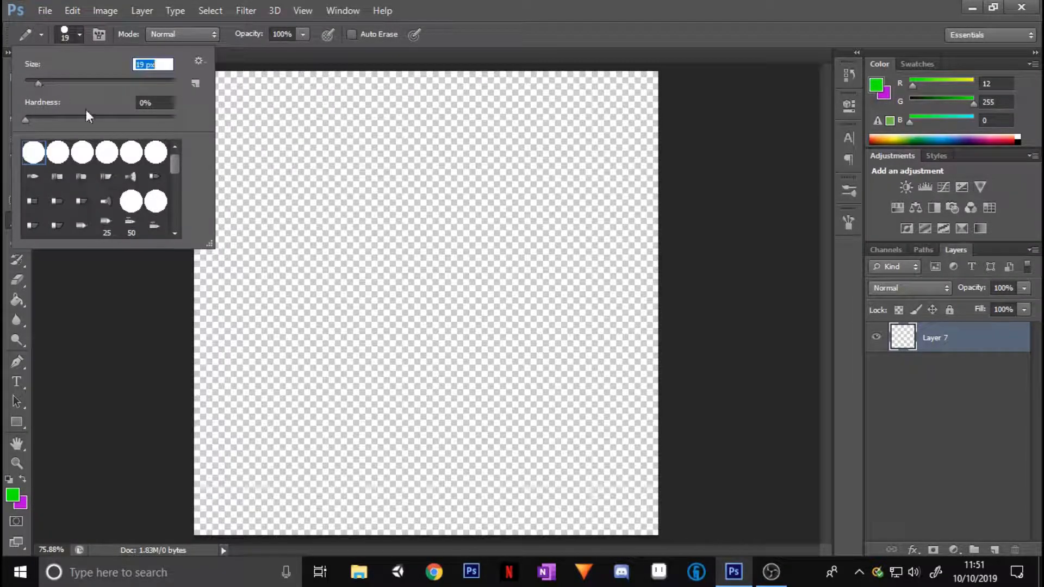
mouse_move(374, 175)
mouse_down()
mouse_move(340, 182)
mouse_move(275, 290)
mouse_move(369, 364)
mouse_move(475, 316)
mouse_move(475, 213)
mouse_move(434, 186)
mouse_move(360, 189)
mouse_up()
Set the foreground colour to red (R 255, G 0, B 0) and fill the inside of the green circle with the Paint Bucket
click(876, 85)
click(752, 349)
key(Return)
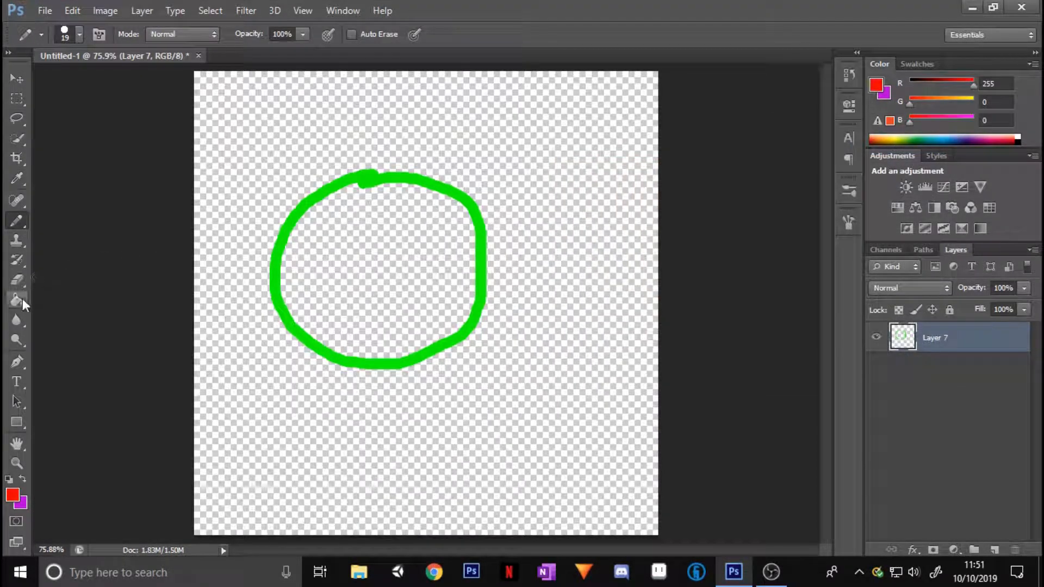
click(22, 299)
click(345, 274)
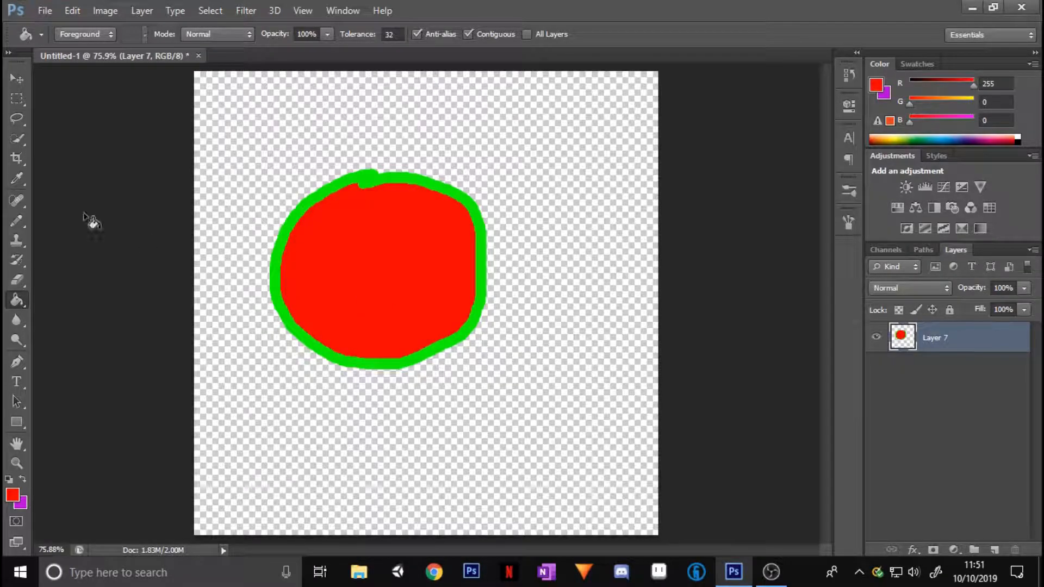
Add a new empty layer and delete Layer 7 with the filled circle
click(16, 221)
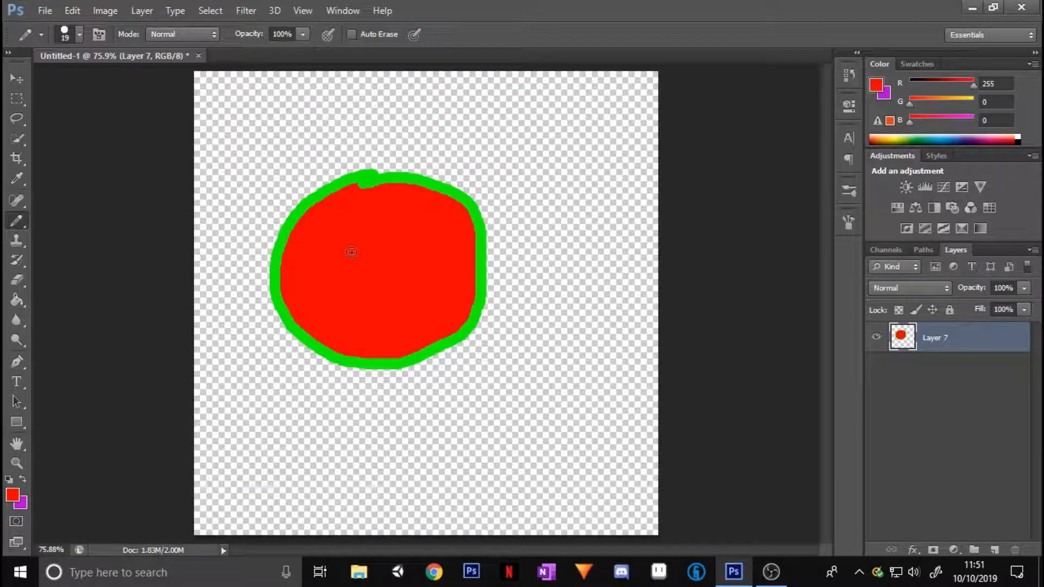
click(994, 550)
click(963, 366)
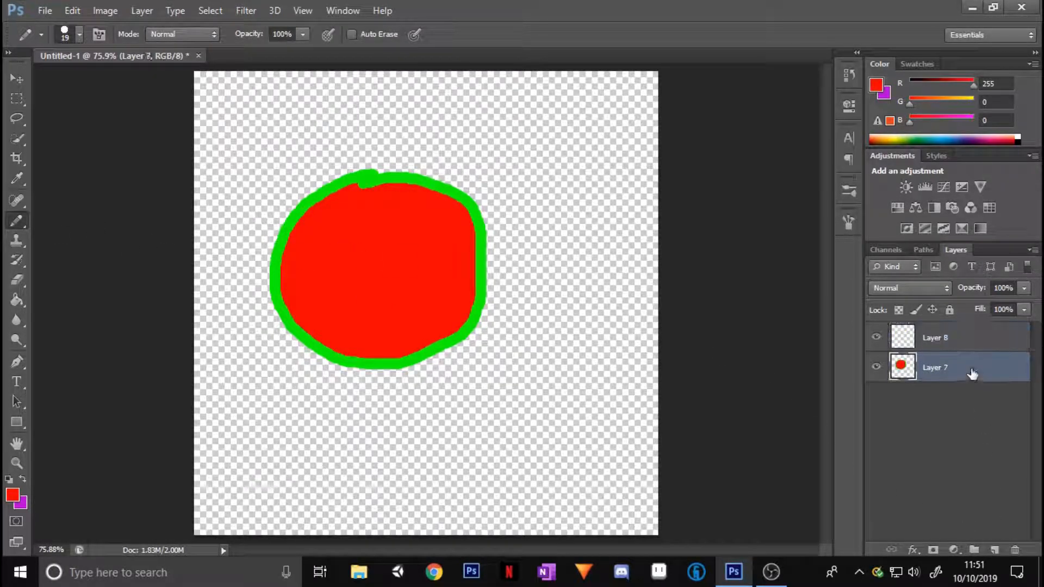
key(Delete)
Apply a vertical red-to-purple gradient to Layer 8 with the Gradient Tool, from the canvas's top to its bottom edge, and choose the foreground-to-background preset
click(19, 299)
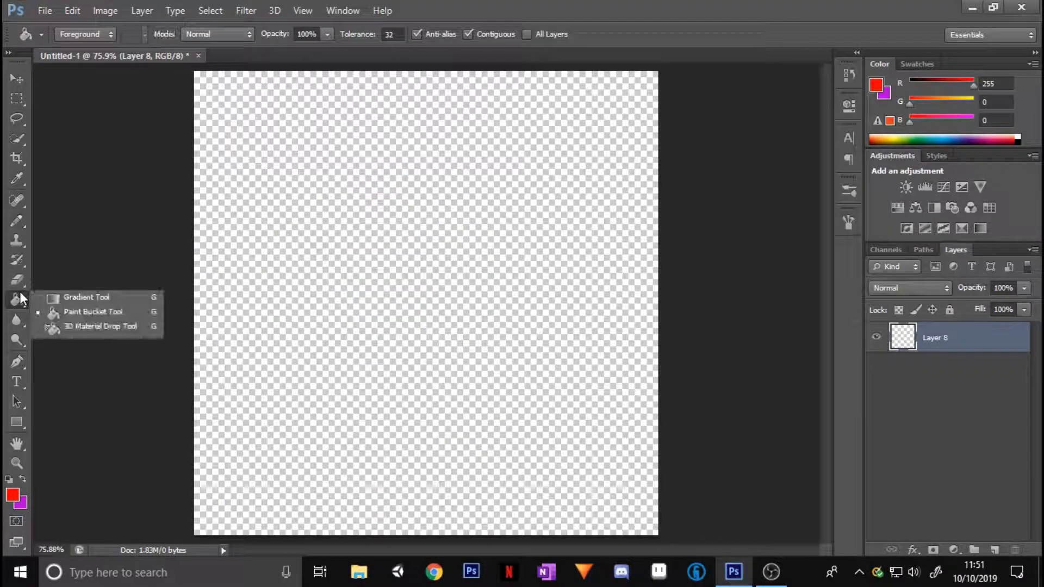
click(70, 299)
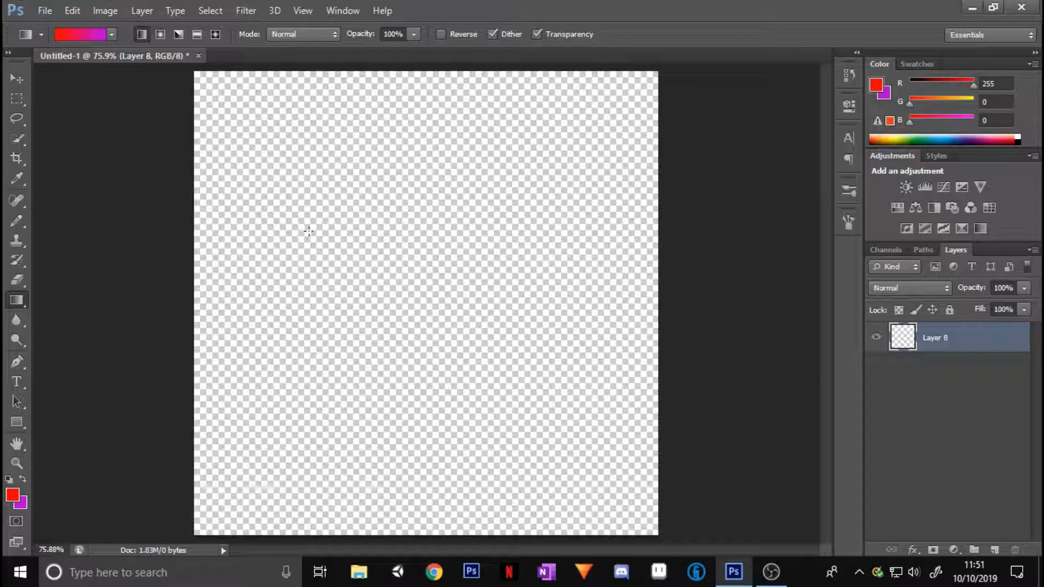
drag(423, 68, 417, 542)
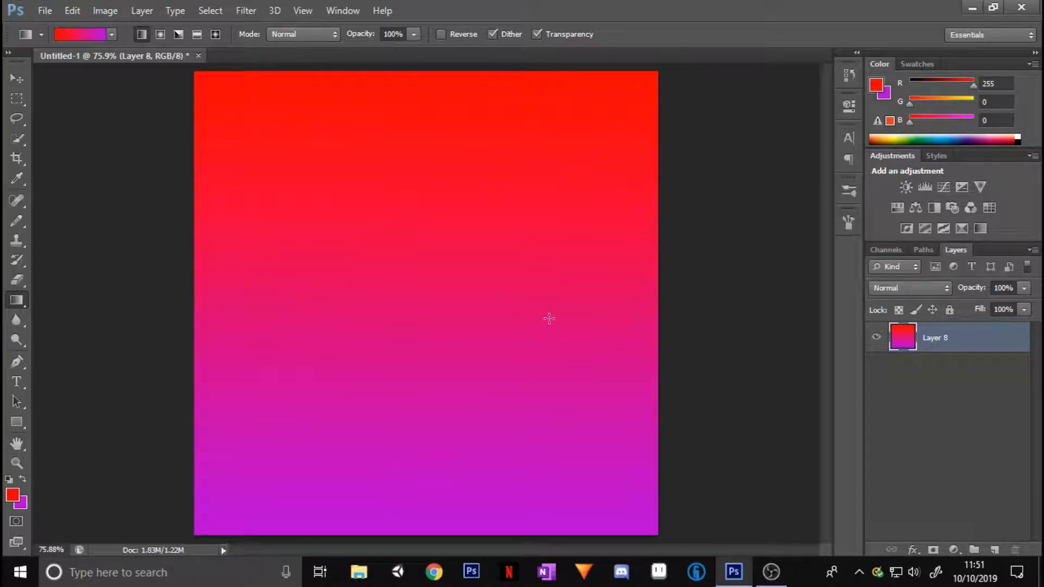
click(112, 33)
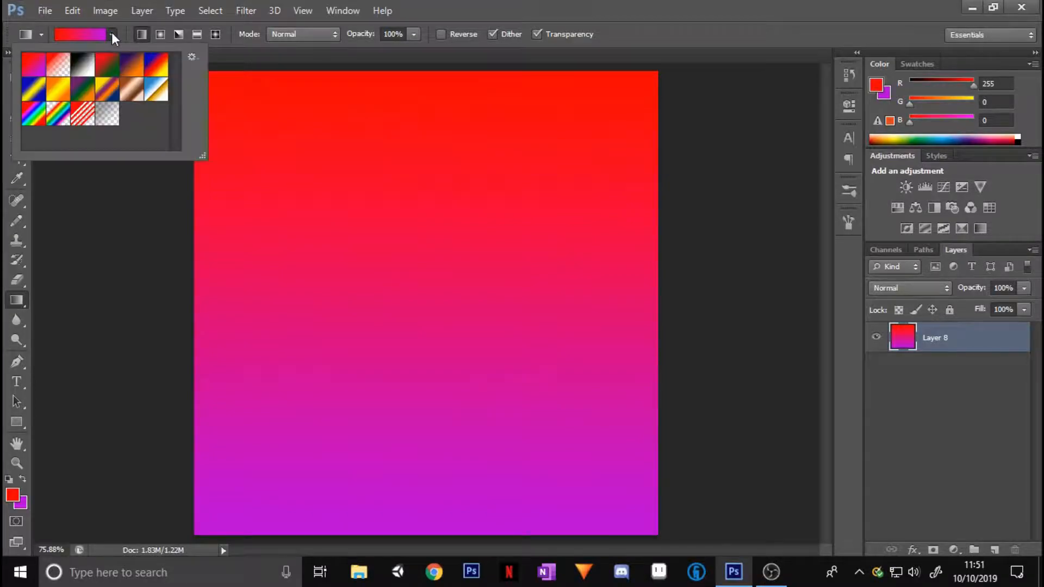
double_click(37, 66)
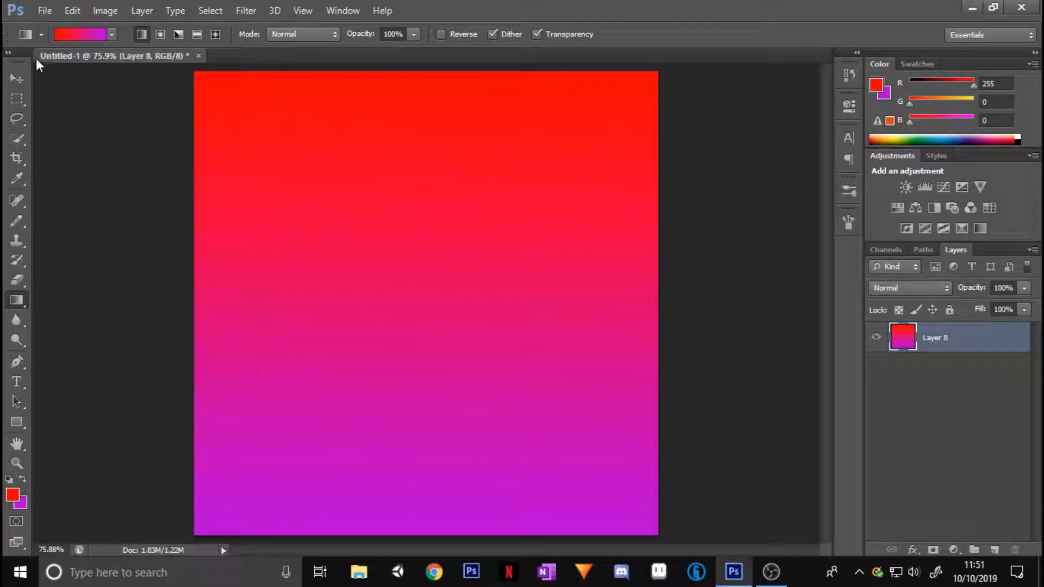
Enable a Gradient Overlay in Layer 8's layer style and open its gradient for editing
double_click(983, 338)
drag(914, 108, 670, 97)
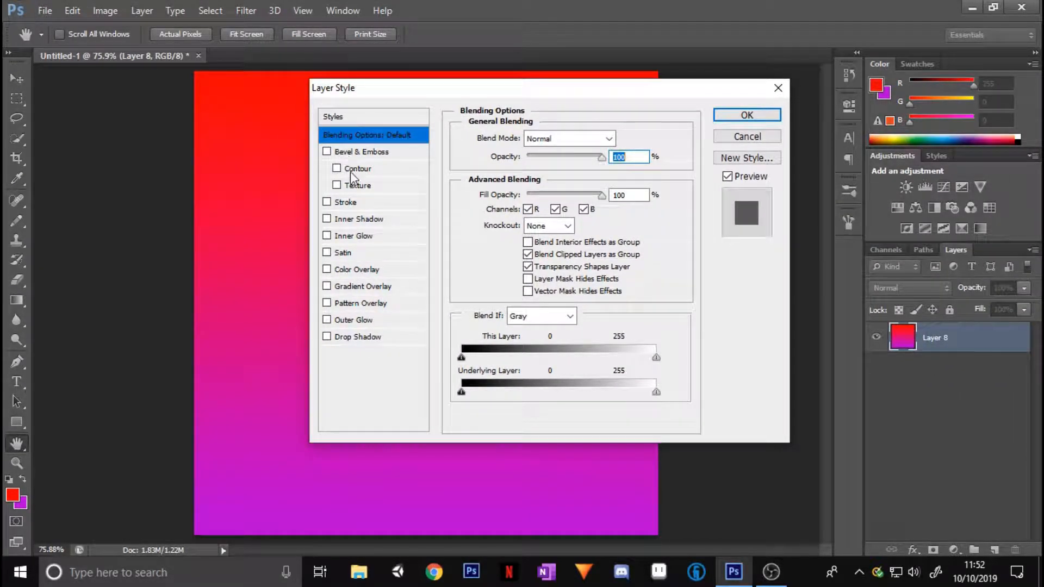
click(351, 286)
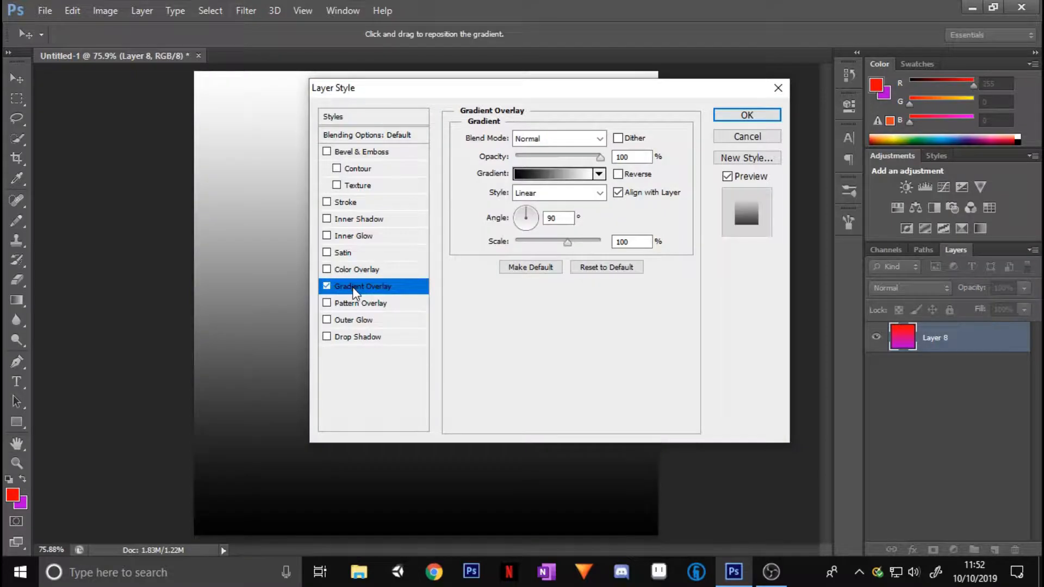
drag(532, 97, 609, 122)
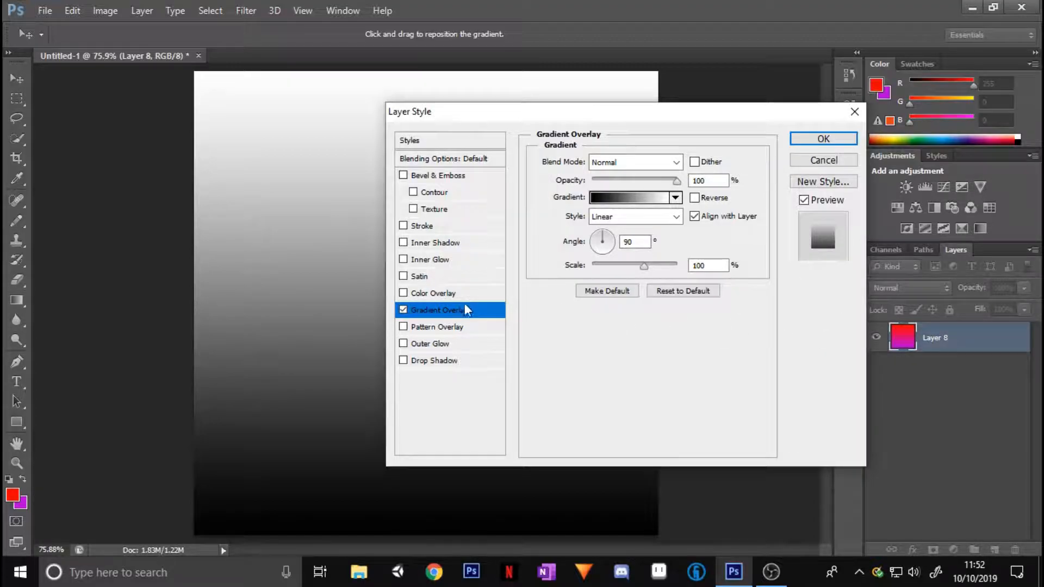
click(627, 197)
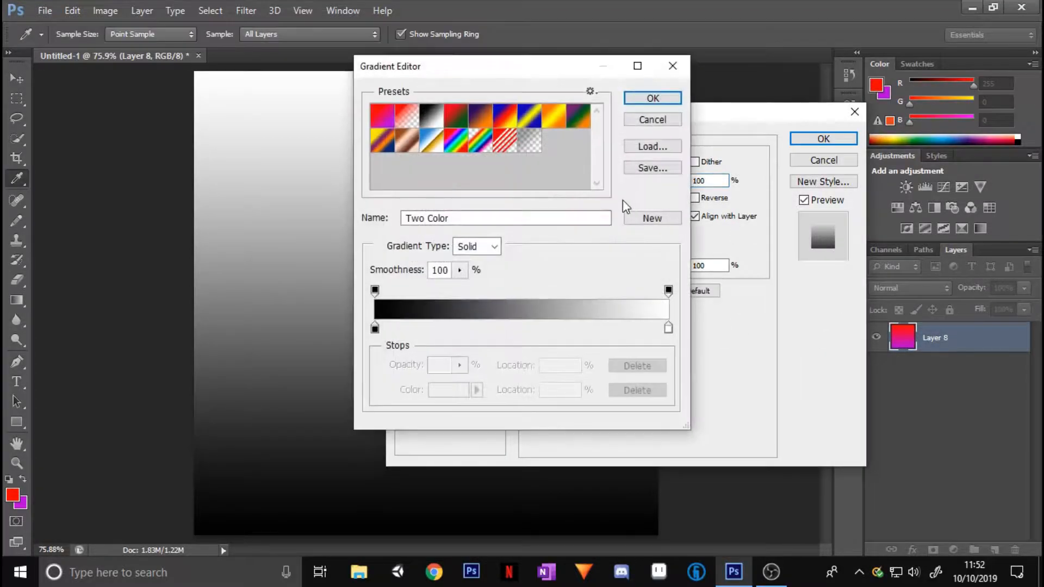
drag(583, 62, 582, 29)
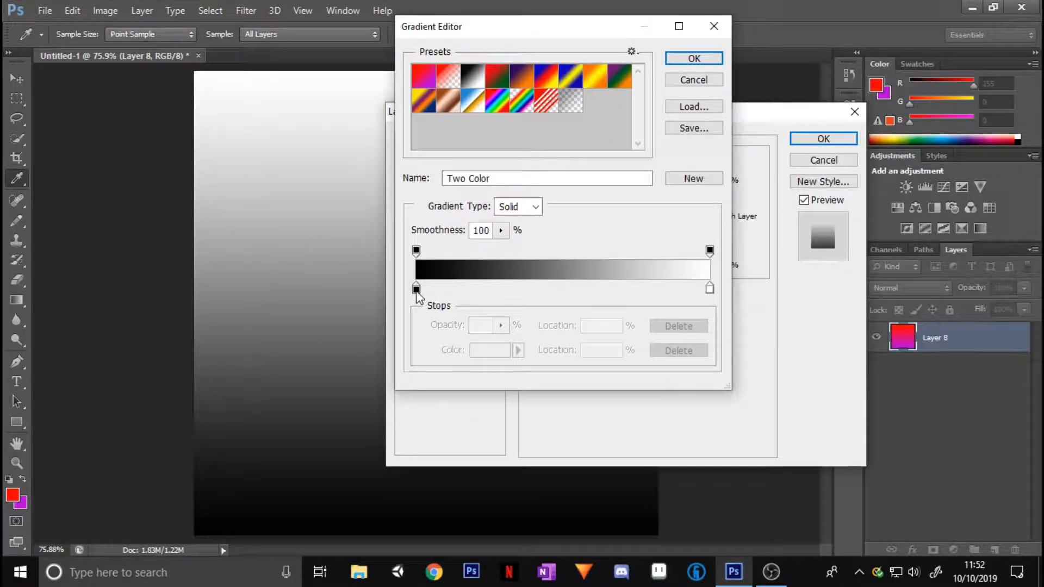
Set the colour of the overlay gradient's starting stop at location 0% to red (ff0000)
click(417, 290)
click(708, 289)
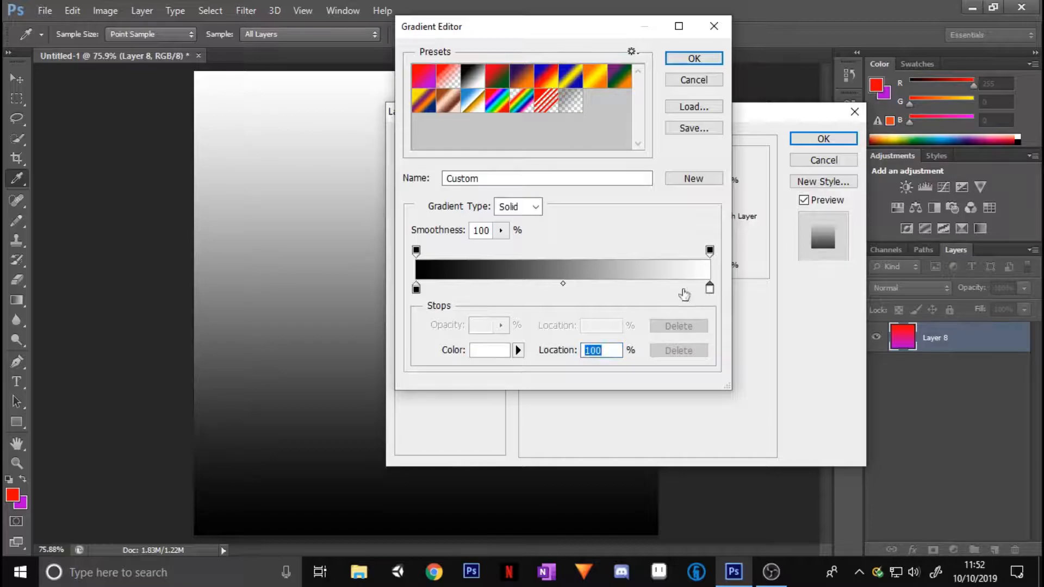
click(417, 289)
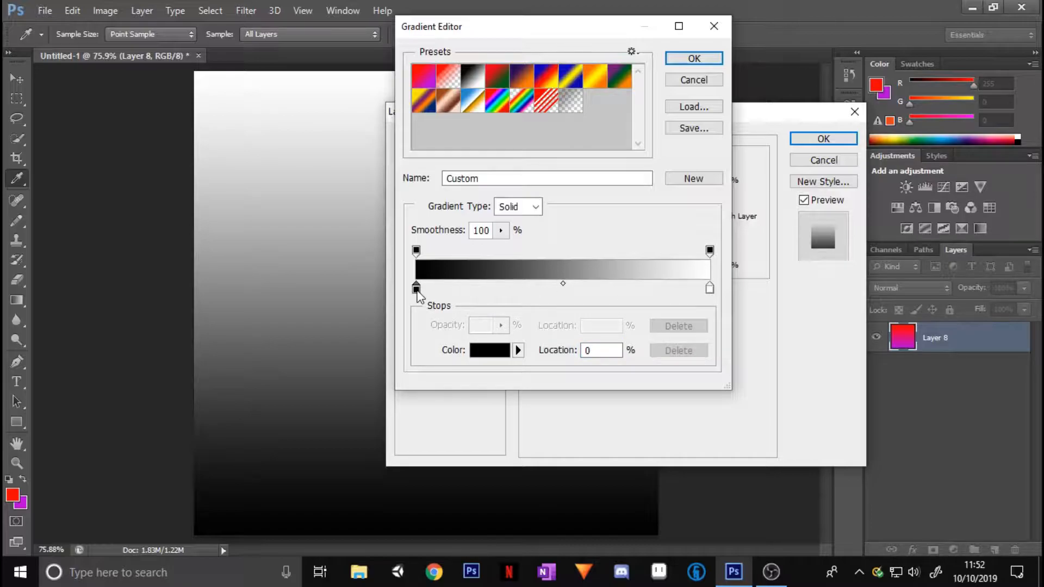
click(489, 350)
text(255)
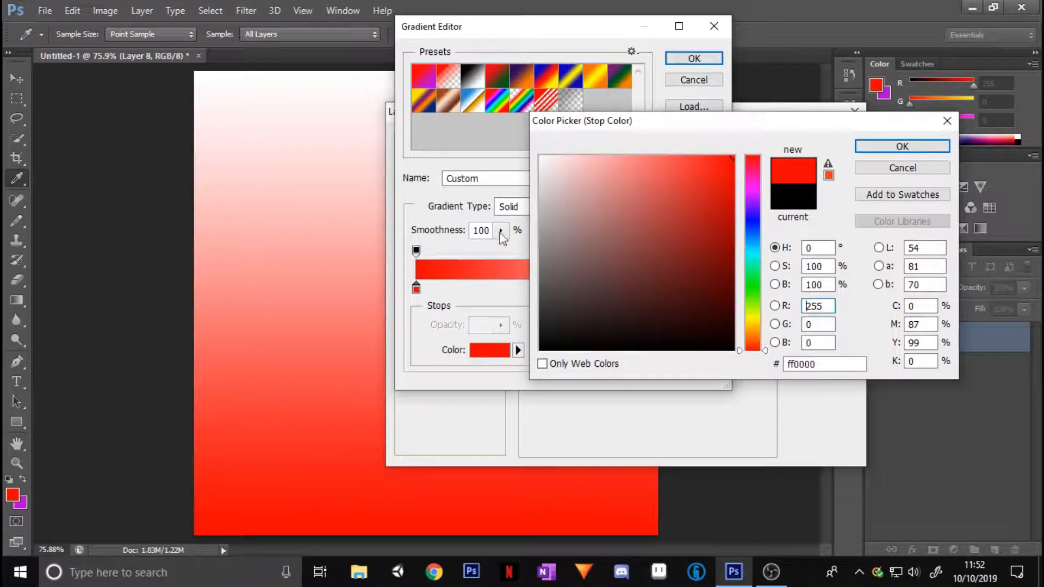
click(870, 145)
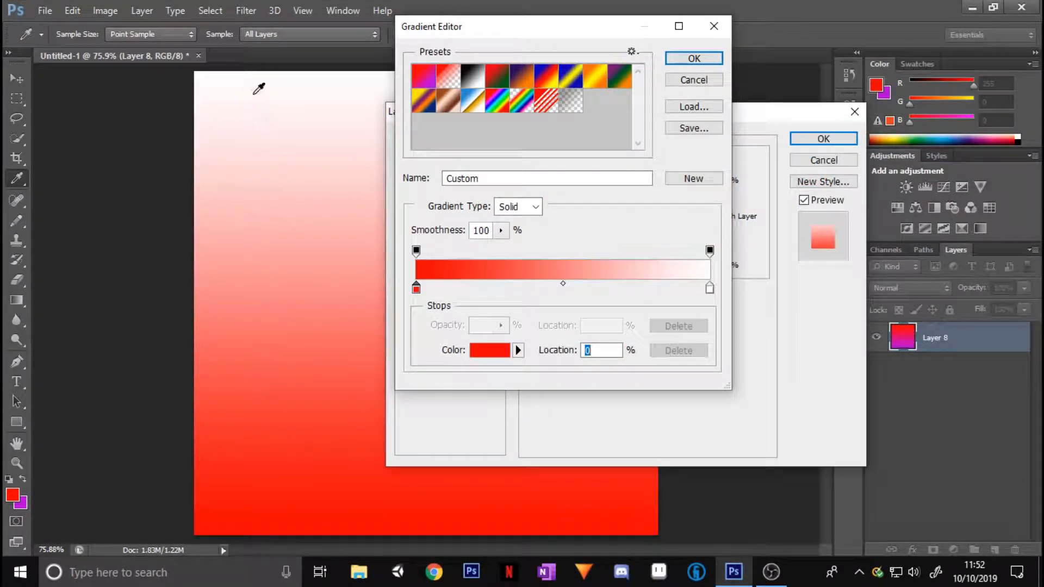
Set the overlay gradient's end stop at 100% to blue (3318ff) and apply the Gradient Overlay to Layer 8
click(710, 289)
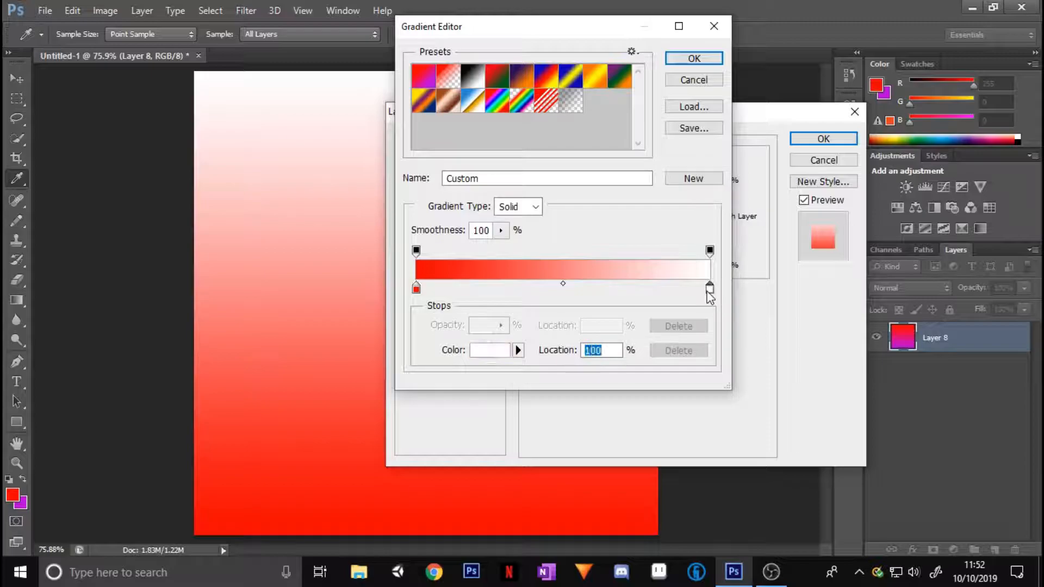
click(485, 351)
click(740, 220)
click(717, 158)
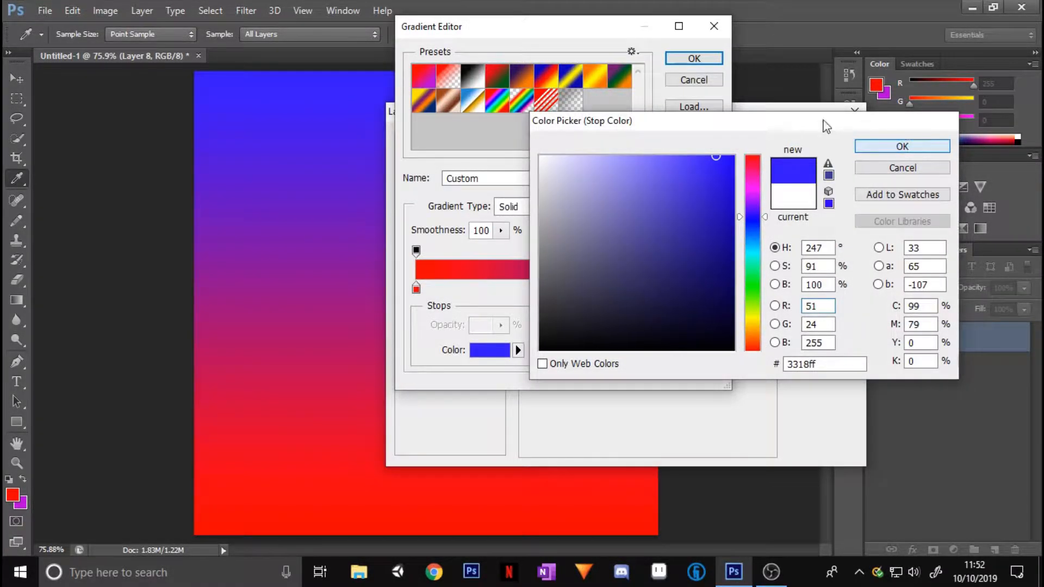
click(892, 146)
click(695, 58)
click(823, 139)
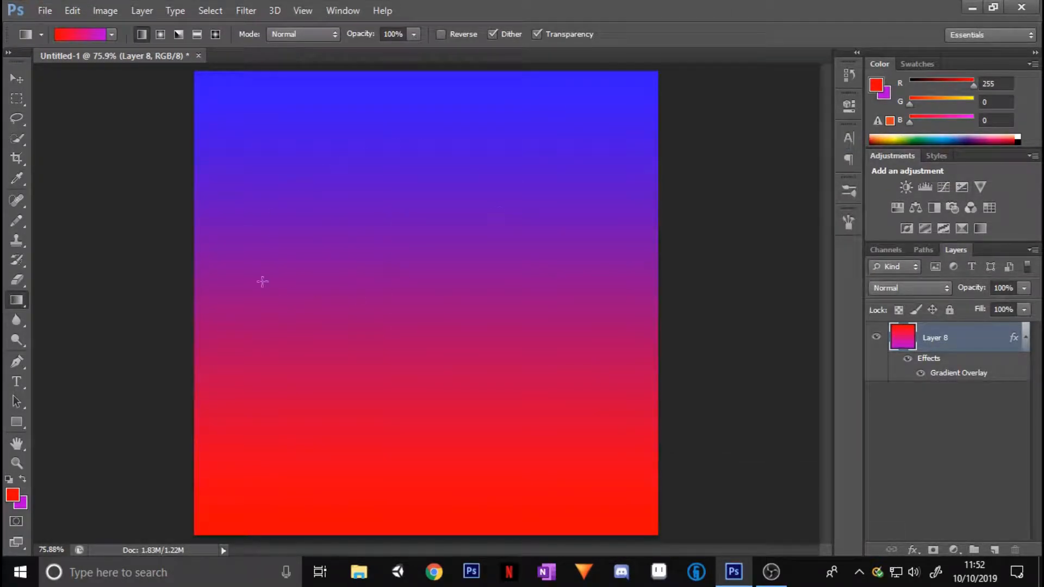
Add a new empty layer and delete Layer 8 with its gradient overlay
right_click(12, 298)
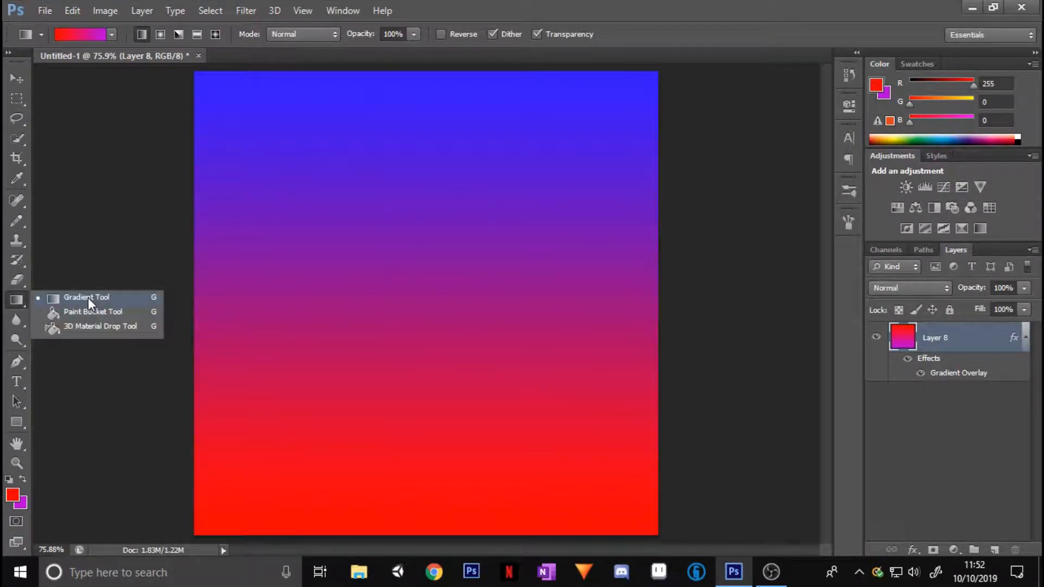
click(88, 298)
click(995, 551)
click(970, 367)
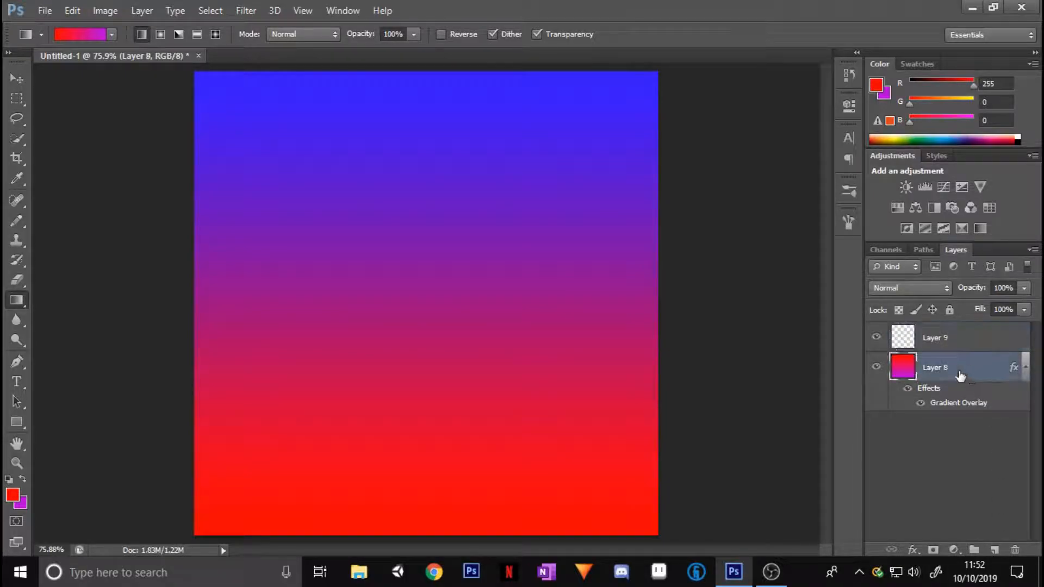
key(Delete)
Look at the Blur tool group, then draw a thick red 6-shaped stroke on Layer 9 with the Pencil Tool at 72 px
click(17, 313)
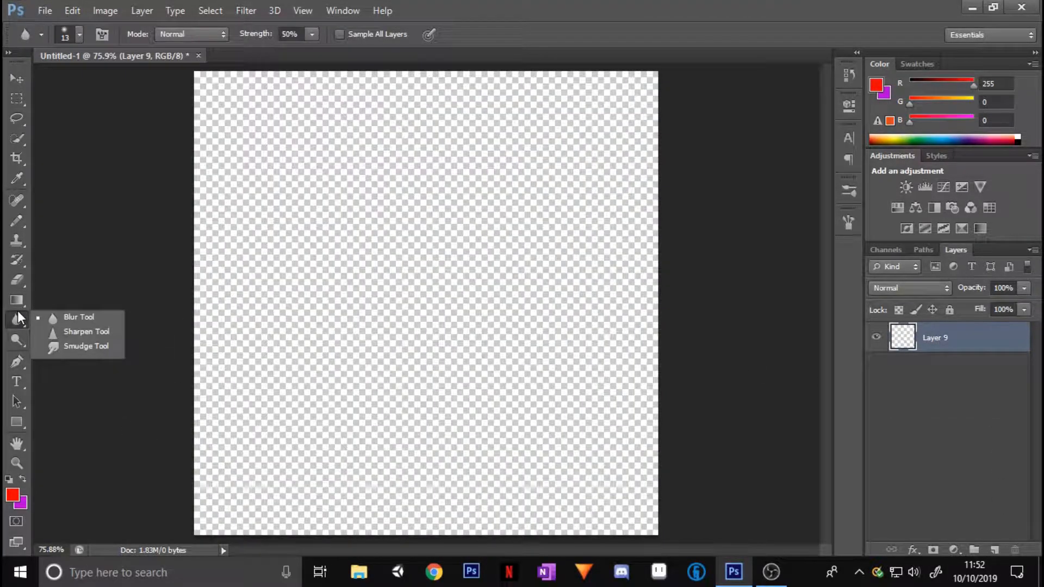
click(67, 318)
click(18, 222)
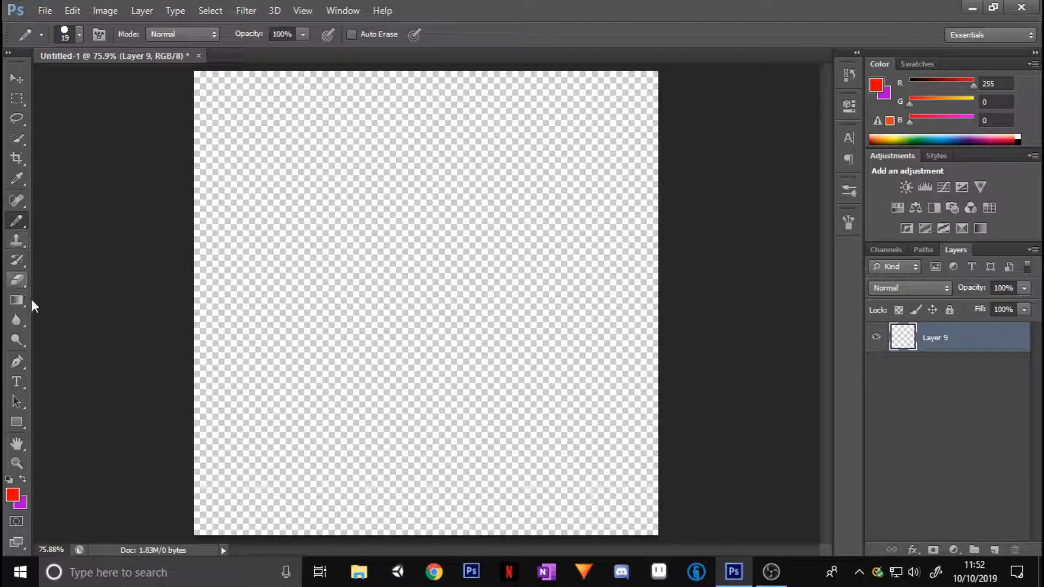
click(80, 35)
click(79, 83)
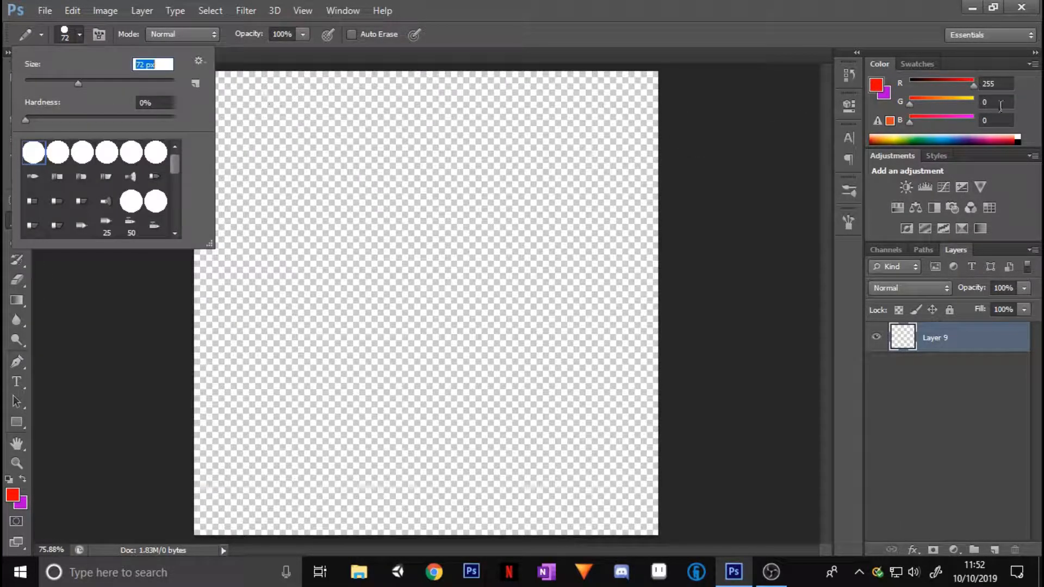
click(874, 93)
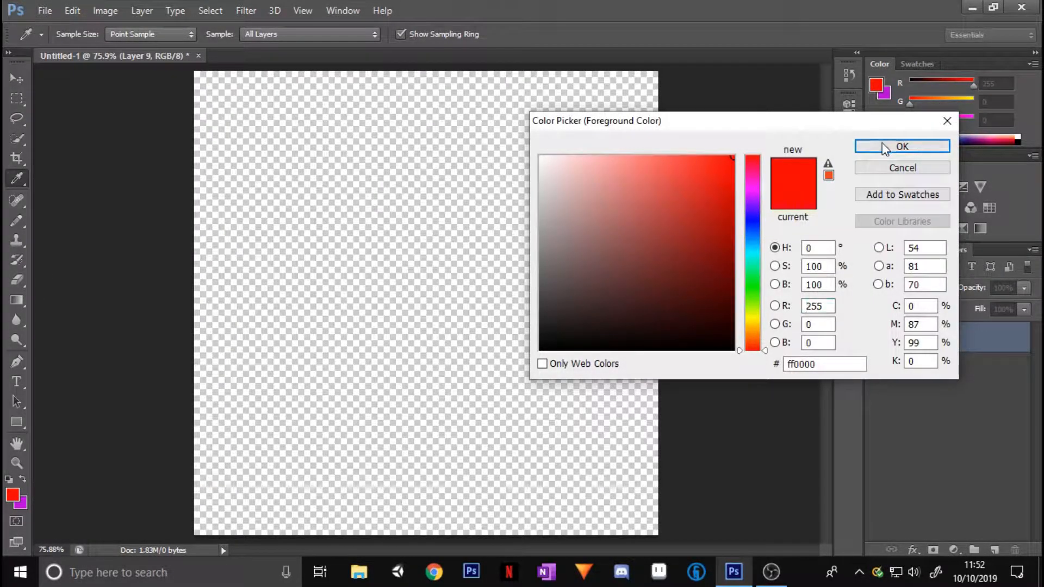
click(900, 144)
mouse_move(491, 165)
mouse_down()
mouse_move(434, 222)
mouse_move(504, 265)
mouse_move(443, 350)
mouse_up()
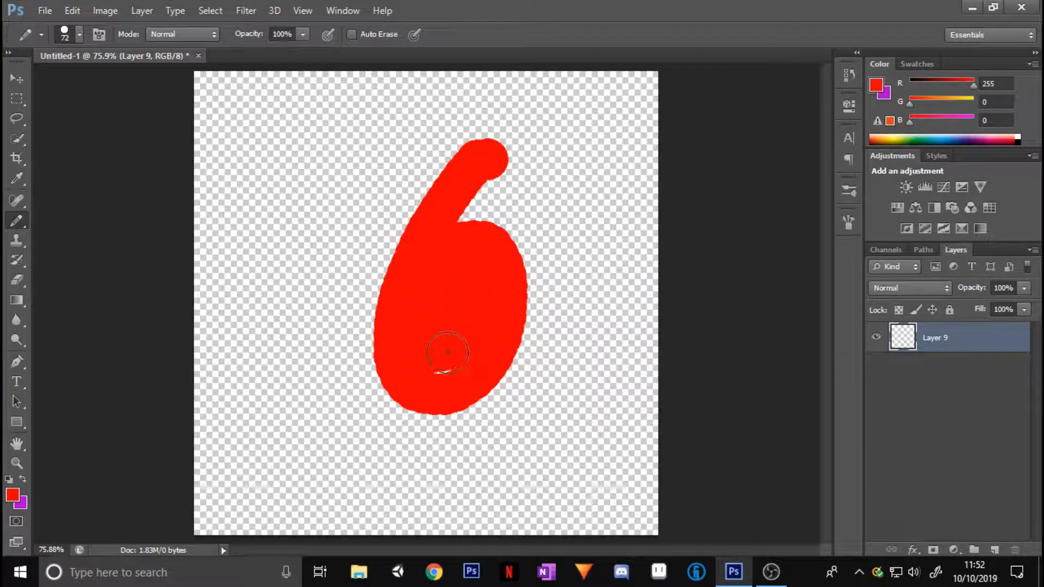
Paint a dark blue (RGB 44, 41, 97) scribble over the red shape and blur their shared edge with the Blur Tool at 56 px
click(962, 141)
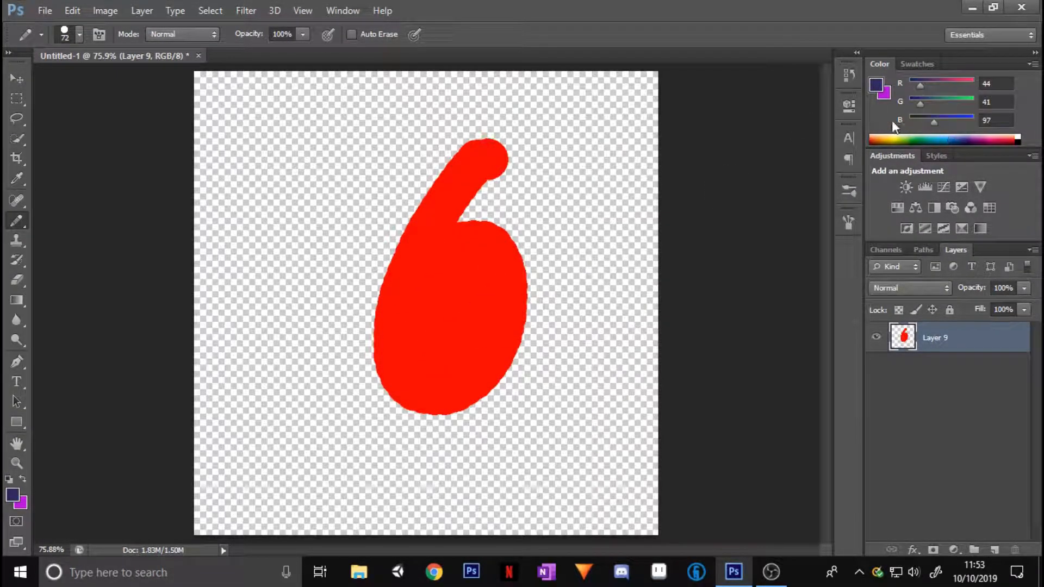
mouse_move(517, 189)
mouse_down()
mouse_move(428, 226)
mouse_move(483, 189)
mouse_move(542, 273)
mouse_move(481, 244)
mouse_move(441, 266)
mouse_move(488, 250)
mouse_move(387, 272)
mouse_up()
click(17, 320)
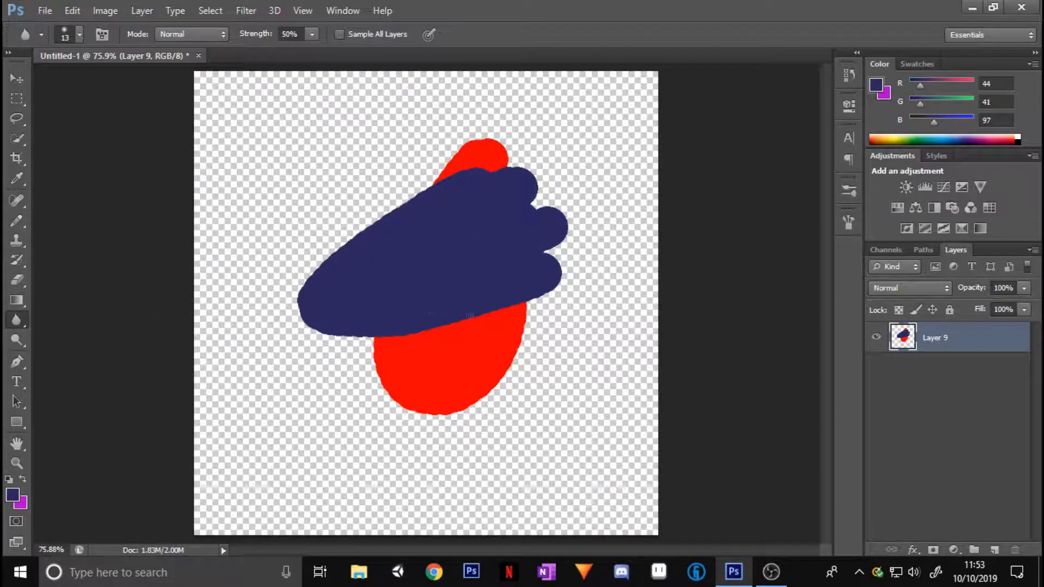
click(79, 40)
click(67, 82)
mouse_move(529, 305)
mouse_down()
mouse_move(439, 327)
mouse_move(525, 304)
mouse_up()
scroll(451, 332, up, 10)
scroll(452, 325, up, 4)
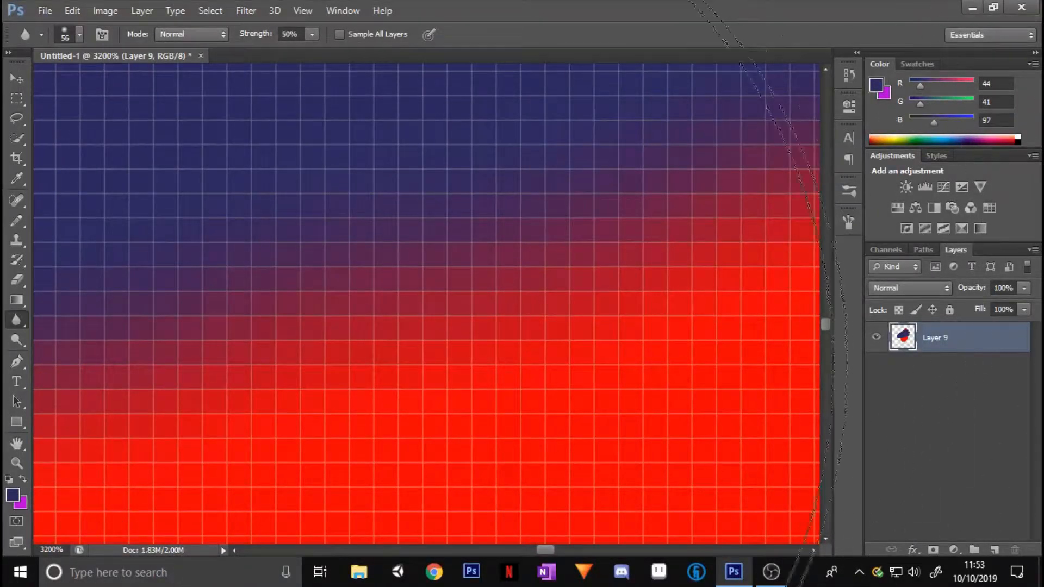
scroll(490, 291, down, 10)
scroll(484, 264, down, 5)
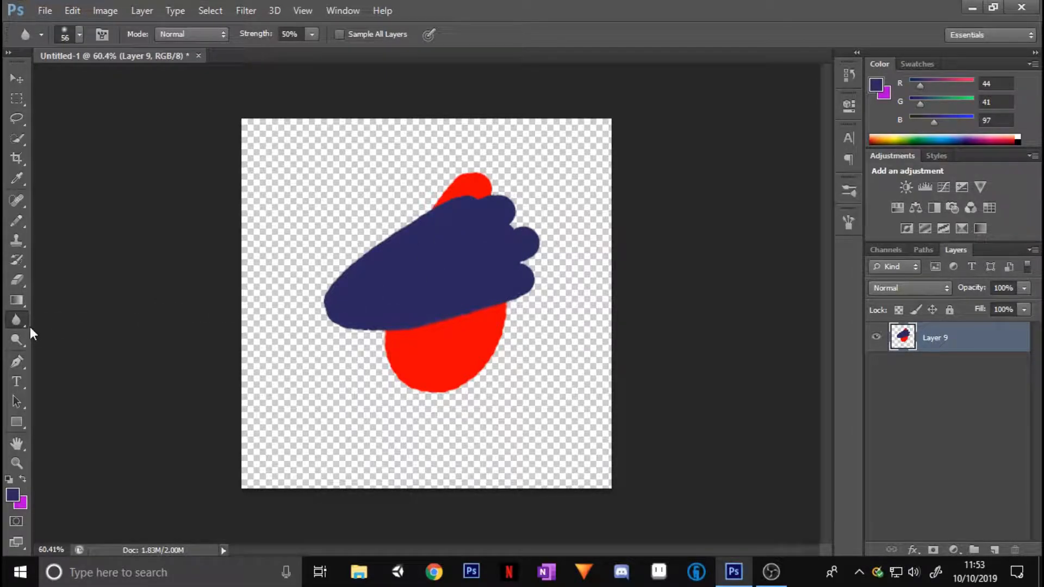
Sharpen the blurred edge between the dark blue and red areas with the Sharpen Tool at 13 px and 50% strength
right_click(18, 325)
click(59, 333)
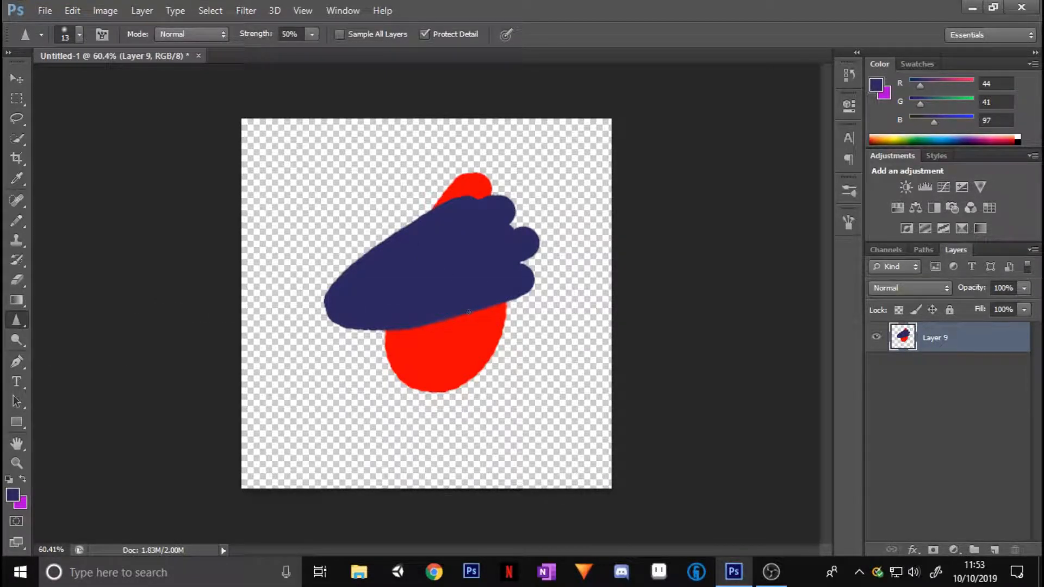
scroll(455, 324, up, 5)
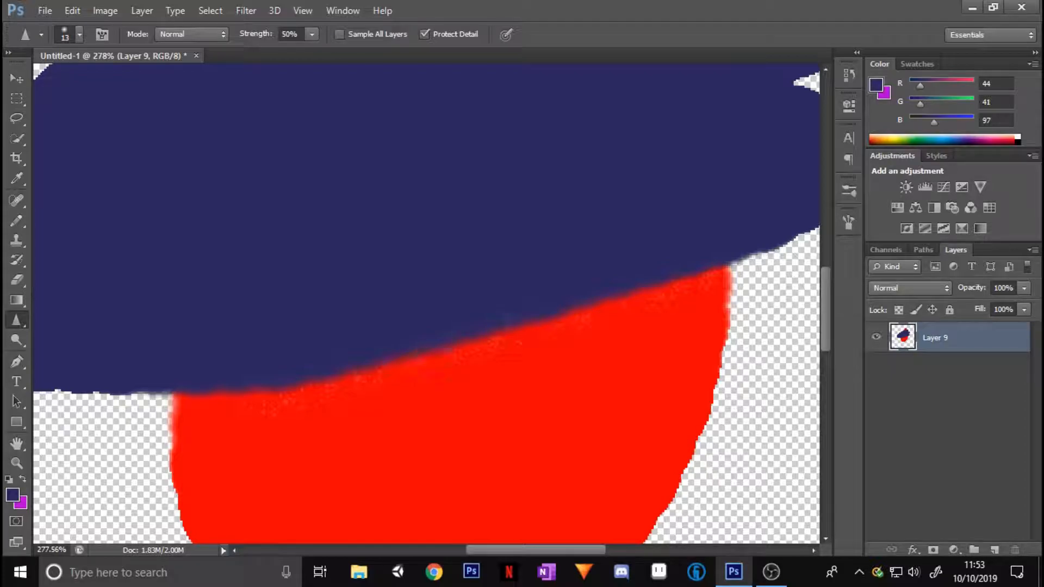
drag(387, 350, 422, 377)
mouse_move(301, 405)
mouse_down()
mouse_move(333, 368)
mouse_move(152, 394)
mouse_up()
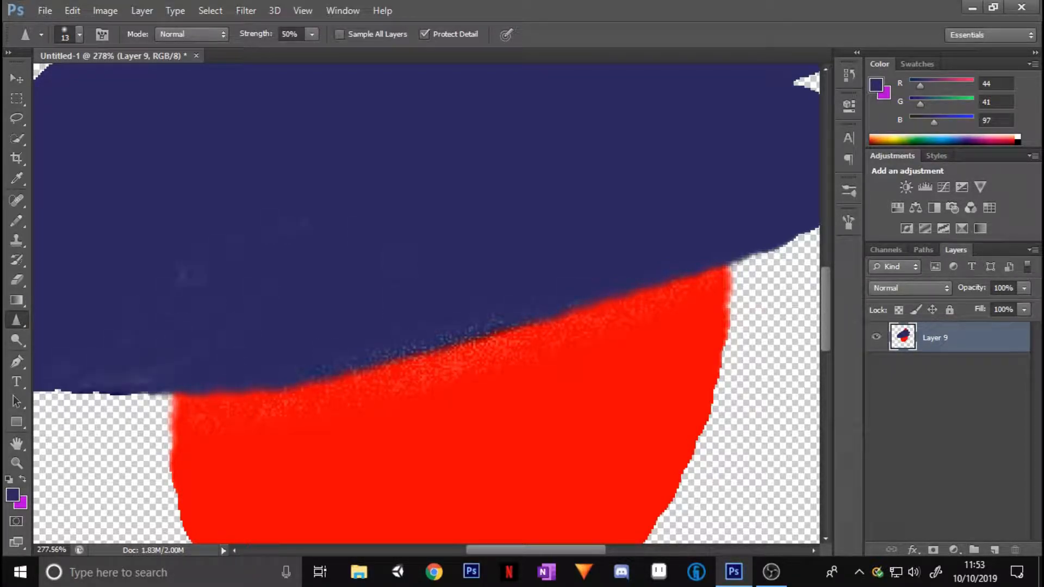
scroll(504, 195, down, 4)
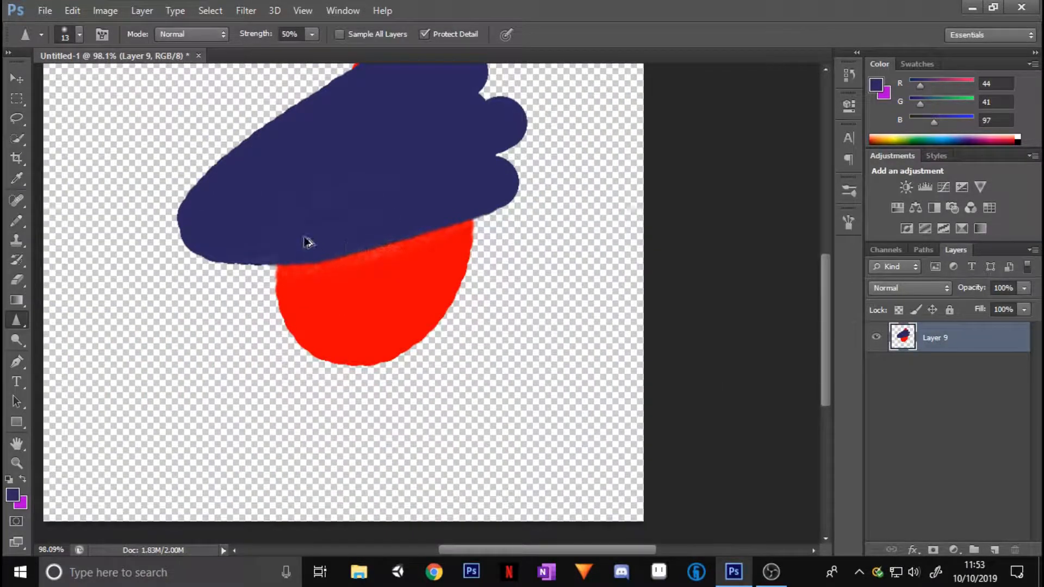
scroll(318, 226, down, 2)
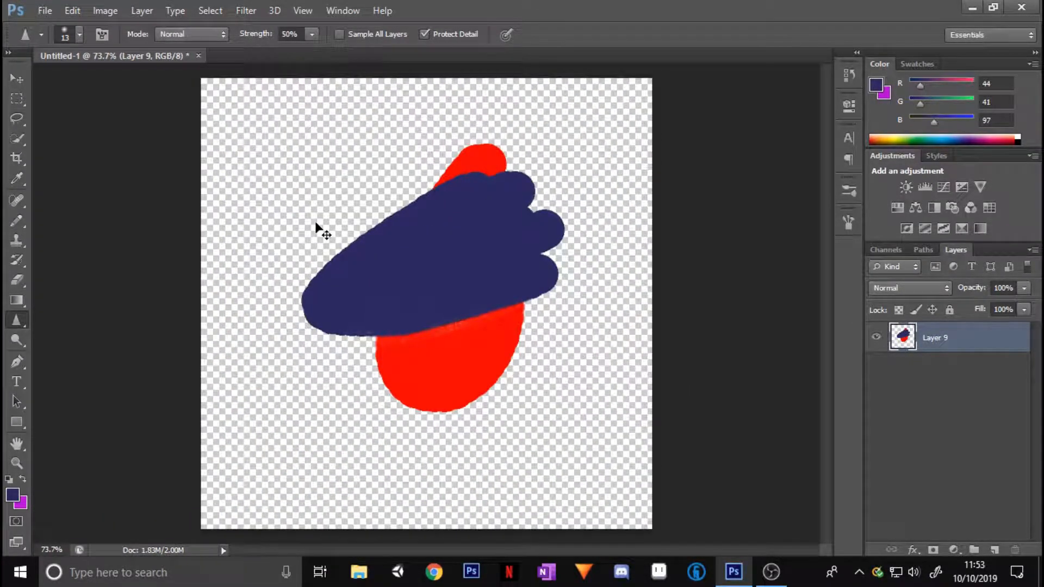
scroll(316, 223, up, 1)
Smudge the boundary between the blue and red areas in swirling strokes with the Smudge Tool at 39 px and 50% strength
right_click(23, 327)
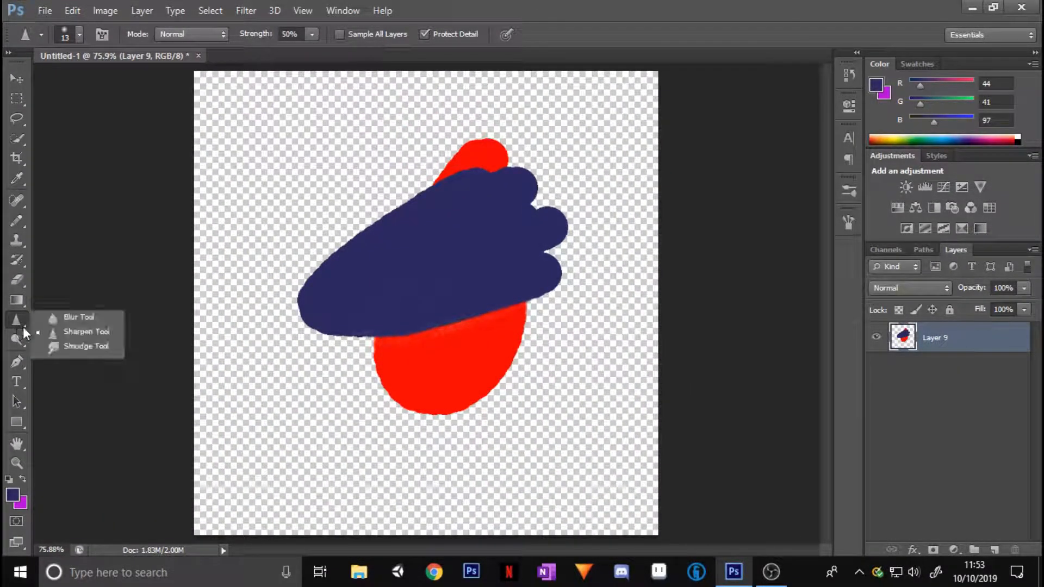
click(76, 347)
scroll(395, 326, up, 10)
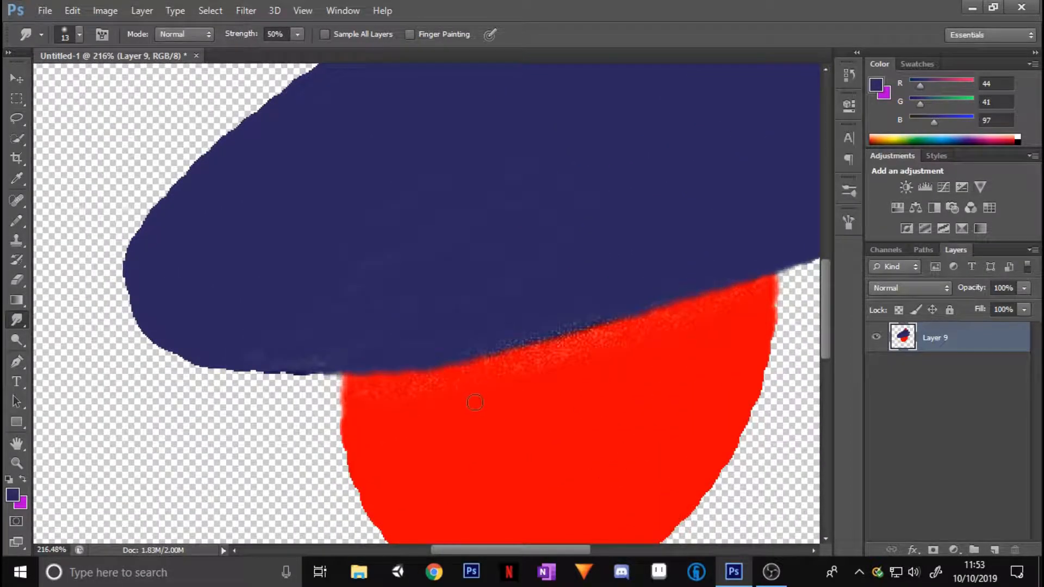
click(79, 34)
click(54, 82)
click(359, 345)
drag(442, 401, 450, 145)
mouse_move(576, 326)
mouse_down()
mouse_move(629, 415)
mouse_move(639, 145)
mouse_move(750, 378)
mouse_move(618, 409)
mouse_move(454, 378)
mouse_move(582, 312)
mouse_move(732, 256)
mouse_move(403, 205)
mouse_move(621, 348)
mouse_move(464, 186)
mouse_move(427, 315)
mouse_move(525, 221)
mouse_up()
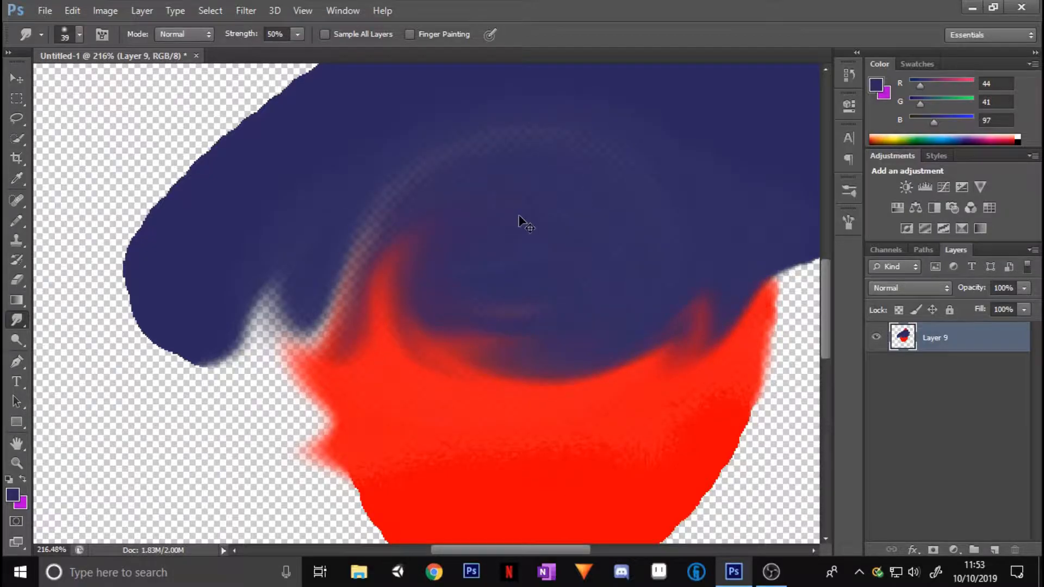
scroll(511, 217, down, 3)
scroll(507, 220, down, 2)
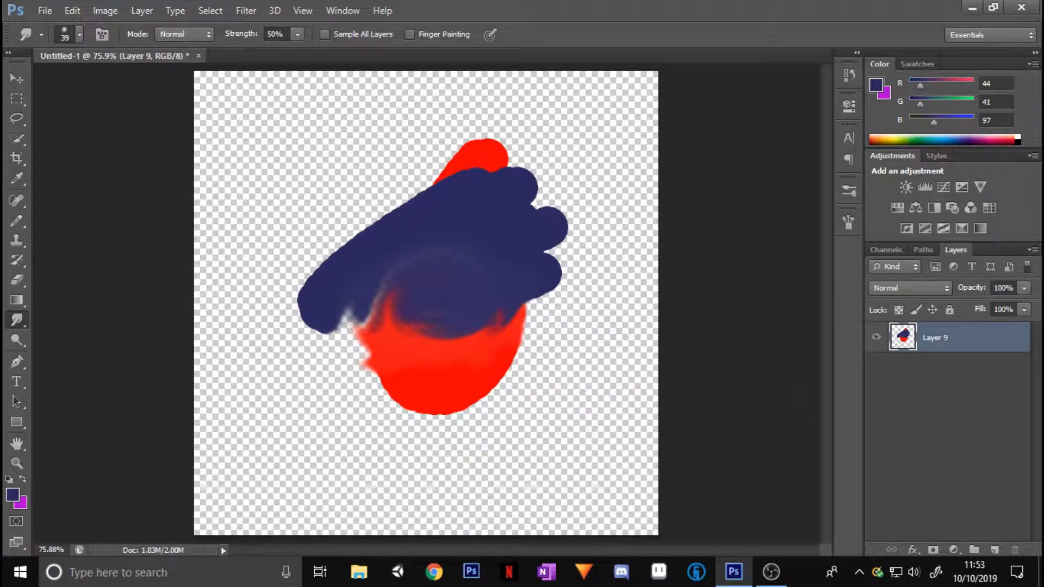
Add a new empty layer and delete the painted Layer 9
click(1004, 548)
click(968, 368)
key(Delete)
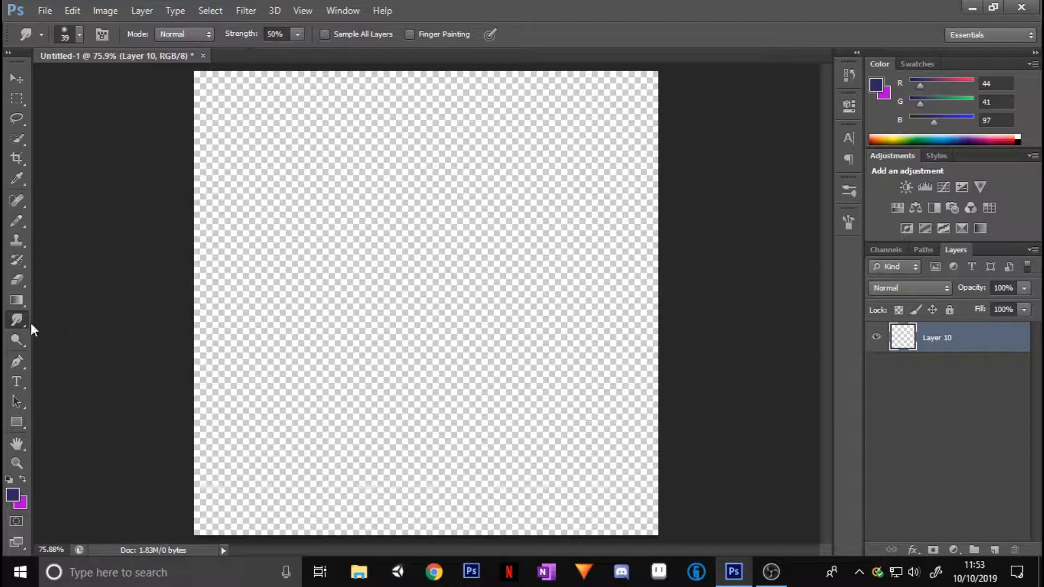
Draw a thick dark blue teardrop outline in the middle of Layer 10 with the Pencil Tool at 72 px
click(20, 326)
click(21, 341)
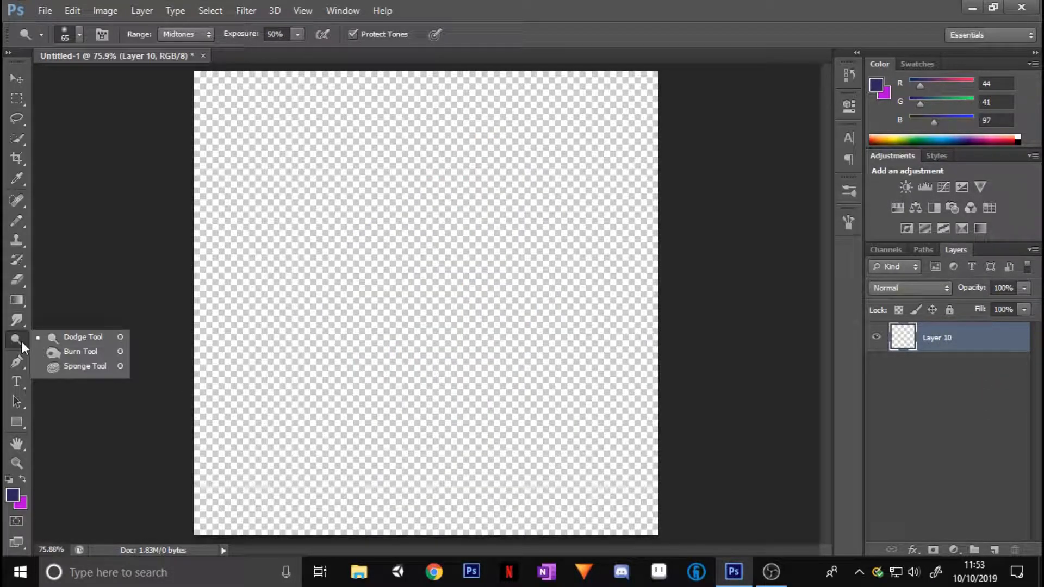
click(78, 336)
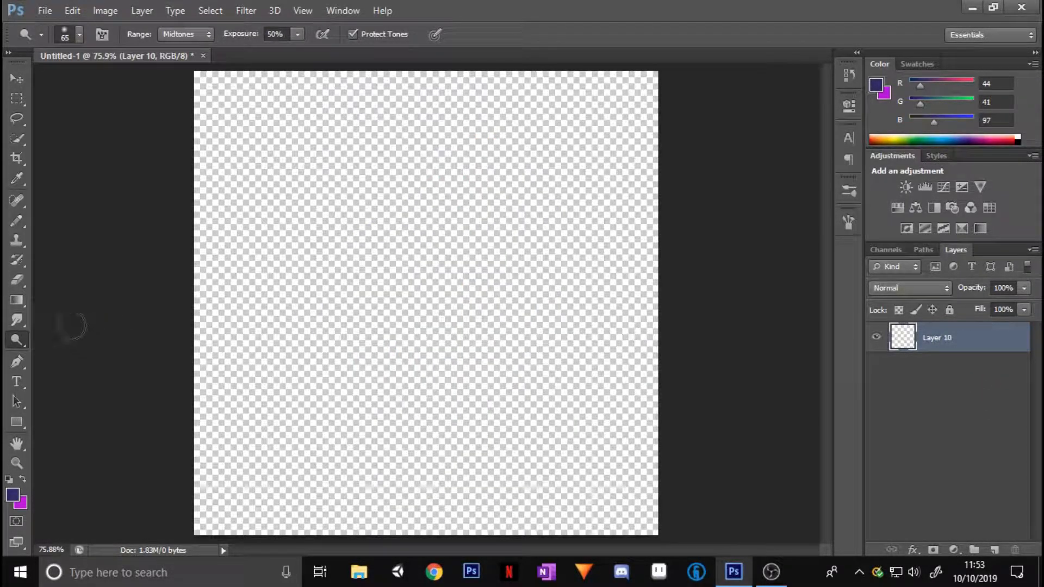
click(17, 221)
mouse_move(509, 206)
mouse_down()
mouse_move(487, 359)
mouse_move(519, 221)
mouse_up()
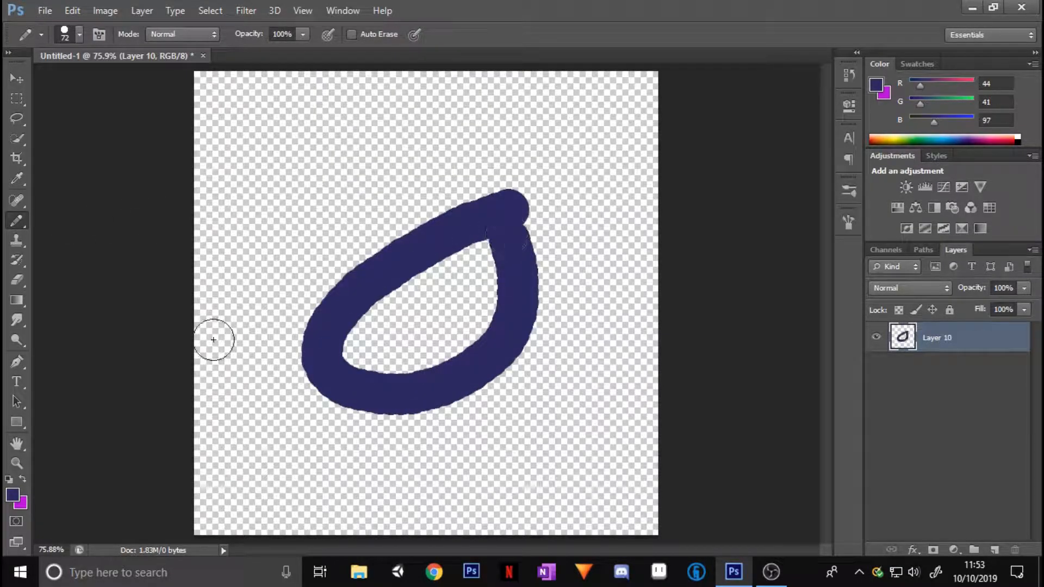
Lighten parts of the teardrop outline with the Dodge Tool and darken it with the Burn Tool, both at 65 px, Midtones, 50% exposure
click(17, 340)
drag(436, 268, 427, 272)
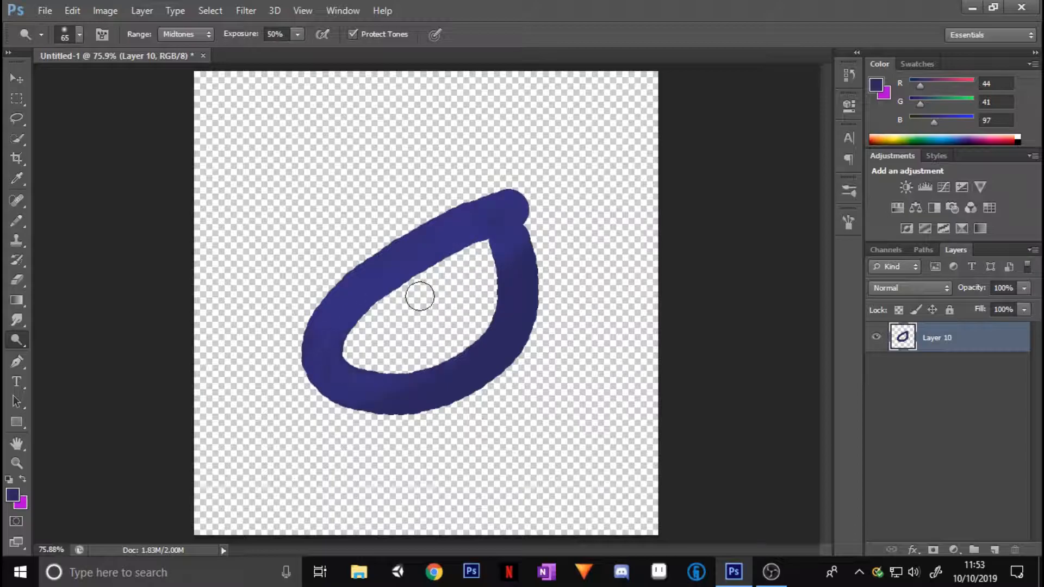
right_click(15, 341)
click(82, 352)
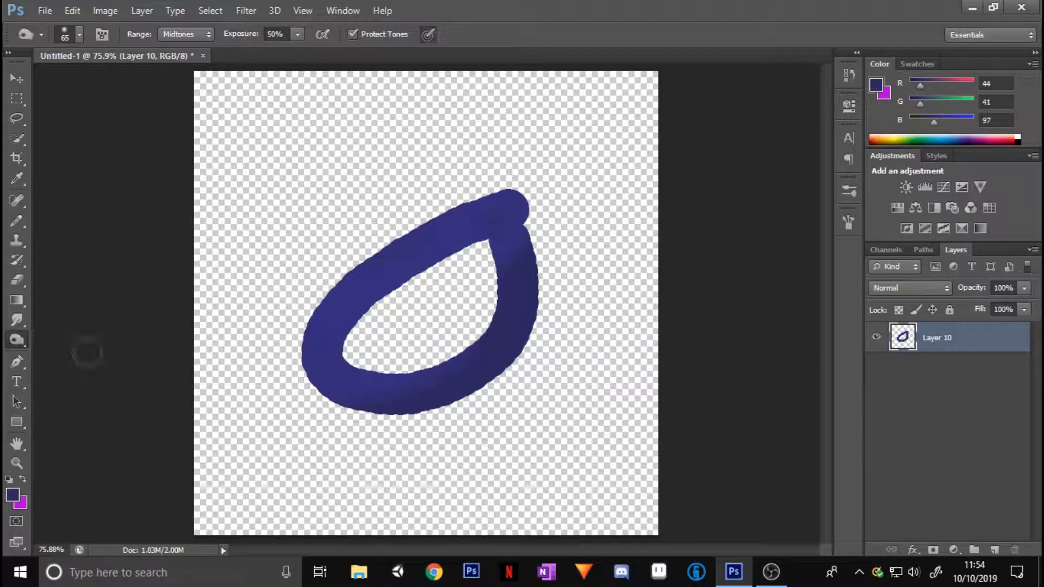
mouse_move(315, 337)
mouse_down()
mouse_move(497, 219)
mouse_move(515, 238)
mouse_up()
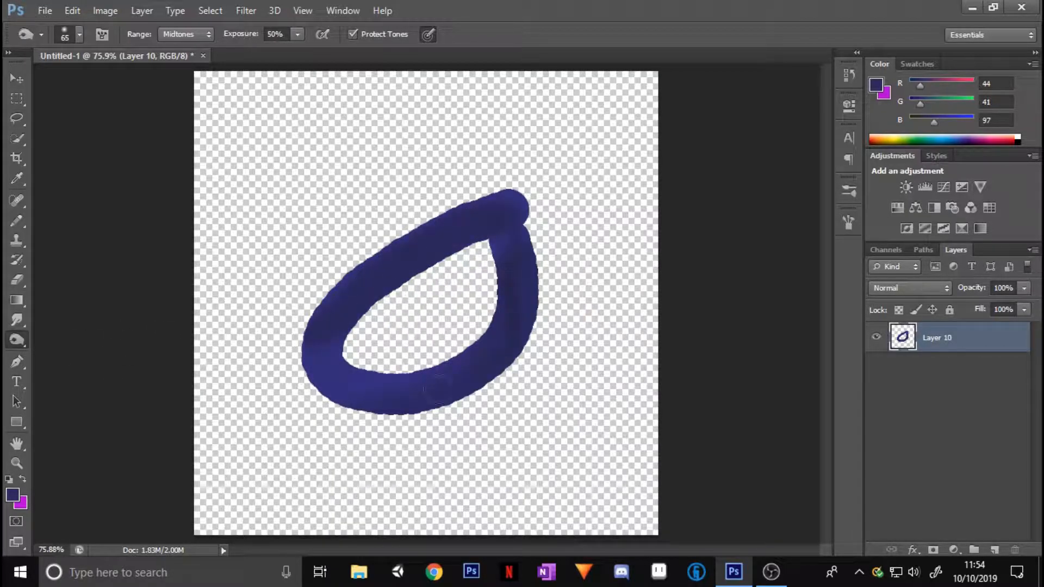
Desaturate the teardrop outline with the Sponge Tool at 65 px and 50% flow
right_click(17, 347)
click(53, 366)
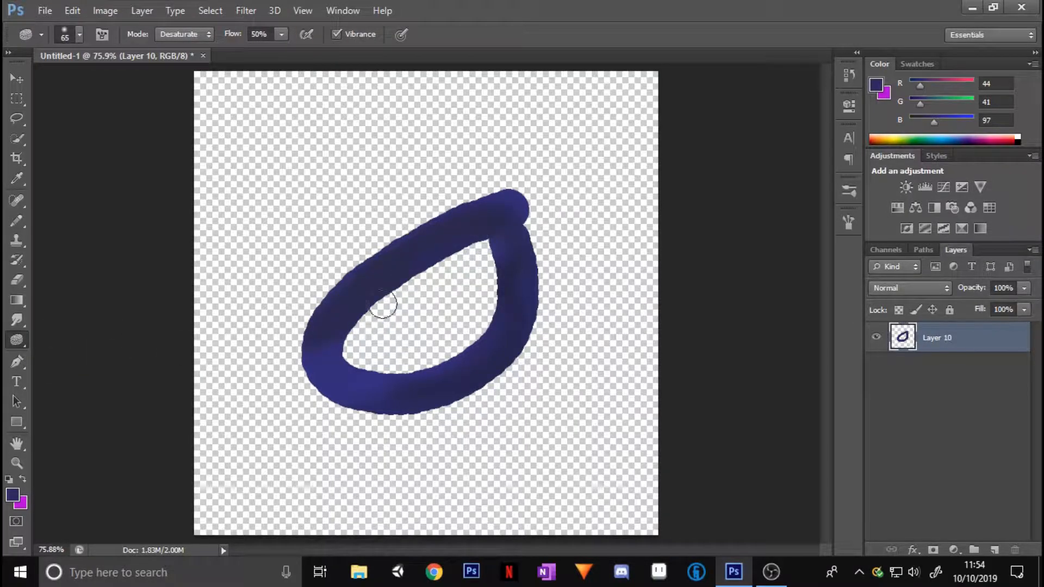
mouse_move(354, 353)
mouse_down()
mouse_move(300, 356)
mouse_move(276, 386)
mouse_move(424, 369)
mouse_move(296, 359)
mouse_move(374, 373)
mouse_move(511, 245)
mouse_up()
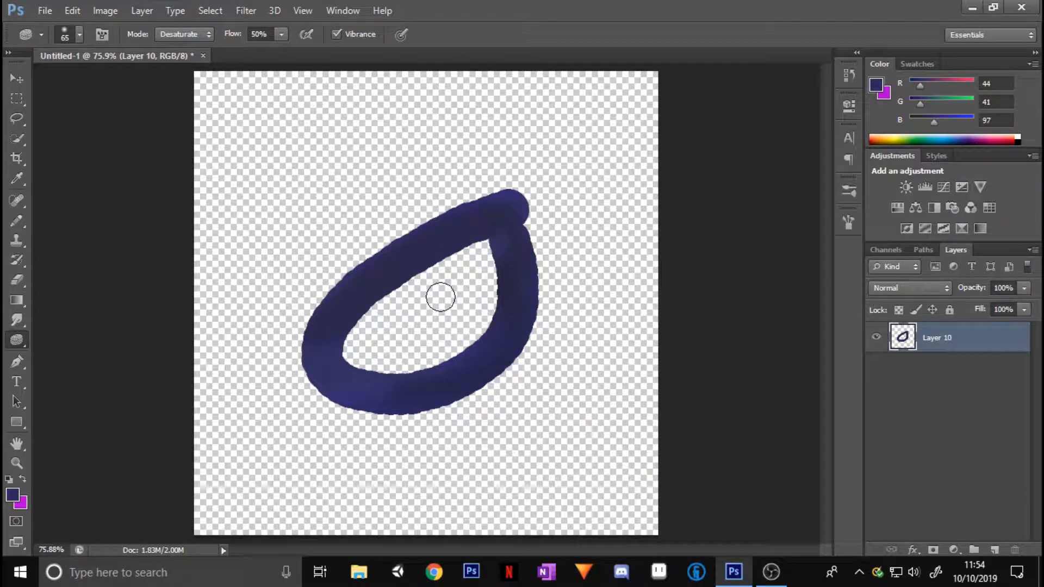
scroll(439, 296, up, 12)
scroll(440, 296, down, 5)
scroll(625, 330, down, 2)
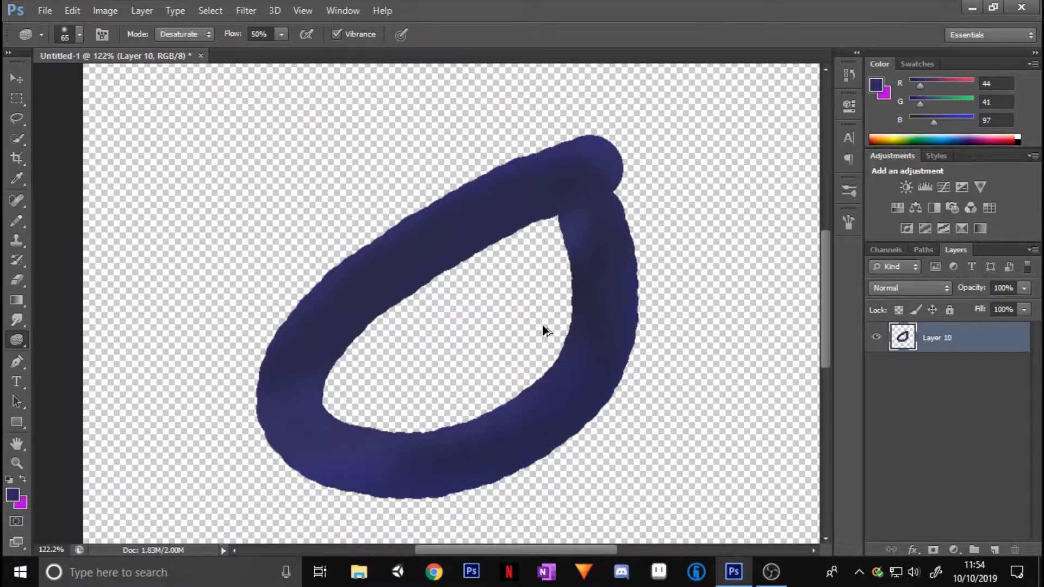
Add a new empty layer and delete Layer 10 with the teardrop outline
click(993, 549)
click(979, 369)
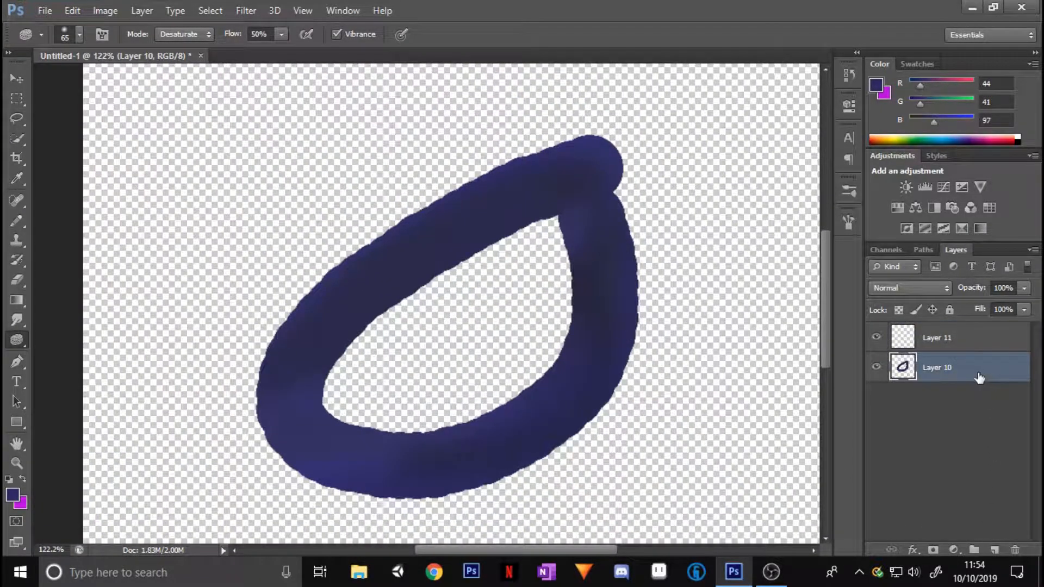
key(Delete)
Draw a freeform, self-crossing shape of straight and curved segments with the Pen Tool, using a dark blue fill and a 10 pt black stroke
click(12, 344)
click(64, 339)
click(21, 366)
click(72, 363)
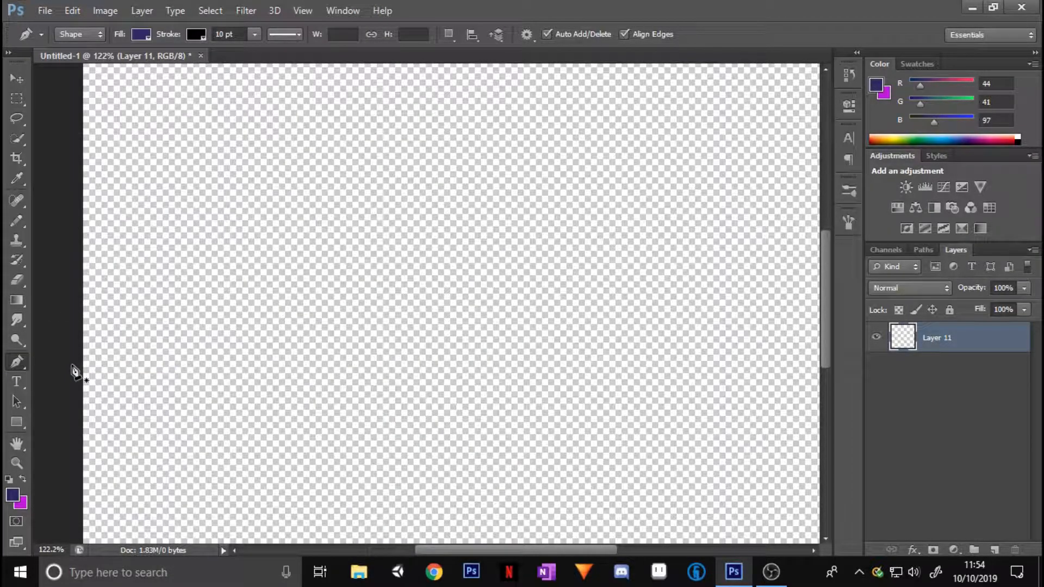
drag(290, 180, 298, 258)
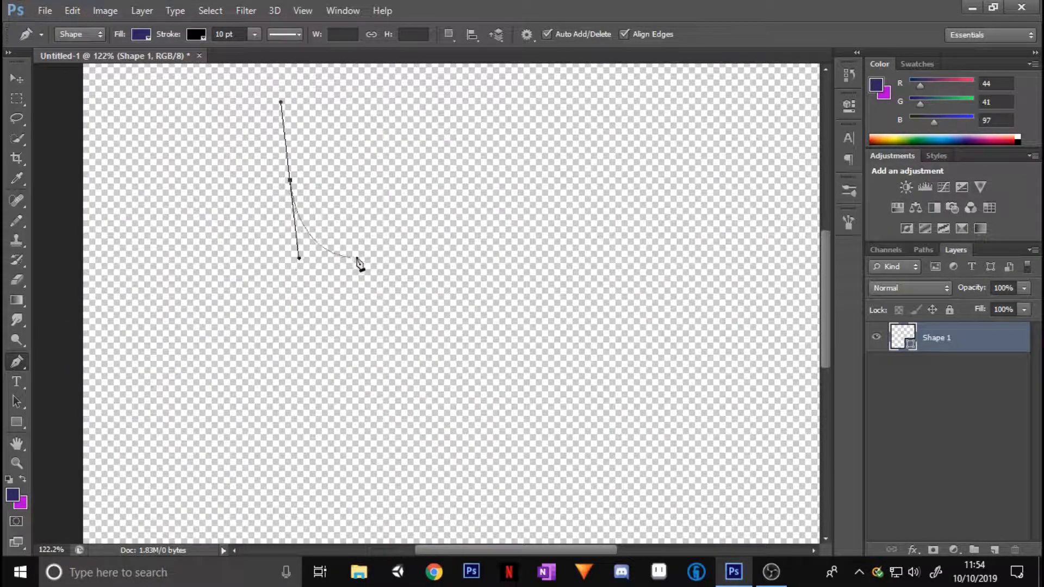
click(372, 208)
click(381, 122)
click(476, 201)
drag(314, 298, 566, 240)
drag(566, 252, 373, 422)
drag(362, 394, 451, 217)
drag(494, 212, 644, 374)
drag(304, 177, 508, 389)
scroll(446, 310, down, 3)
scroll(395, 255, up, 2)
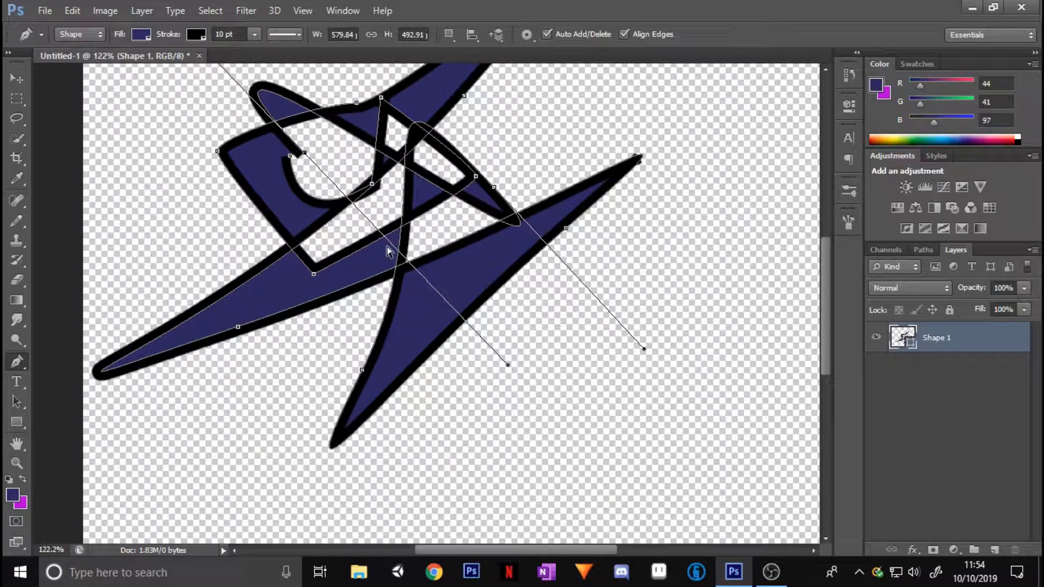
scroll(389, 251, down, 4)
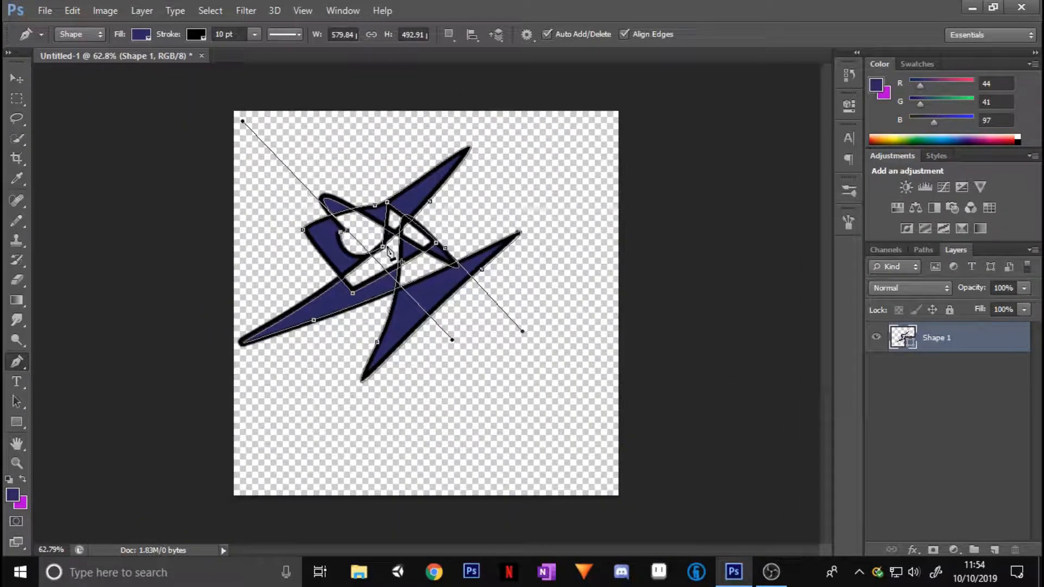
Add a new empty layer and delete the Shape 1 layer
click(993, 551)
click(981, 378)
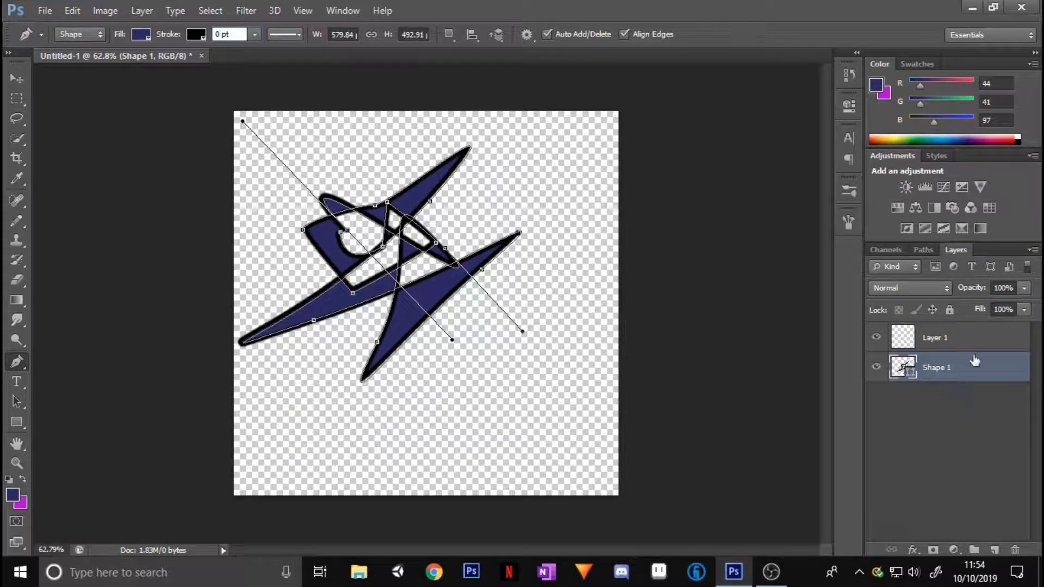
click(20, 78)
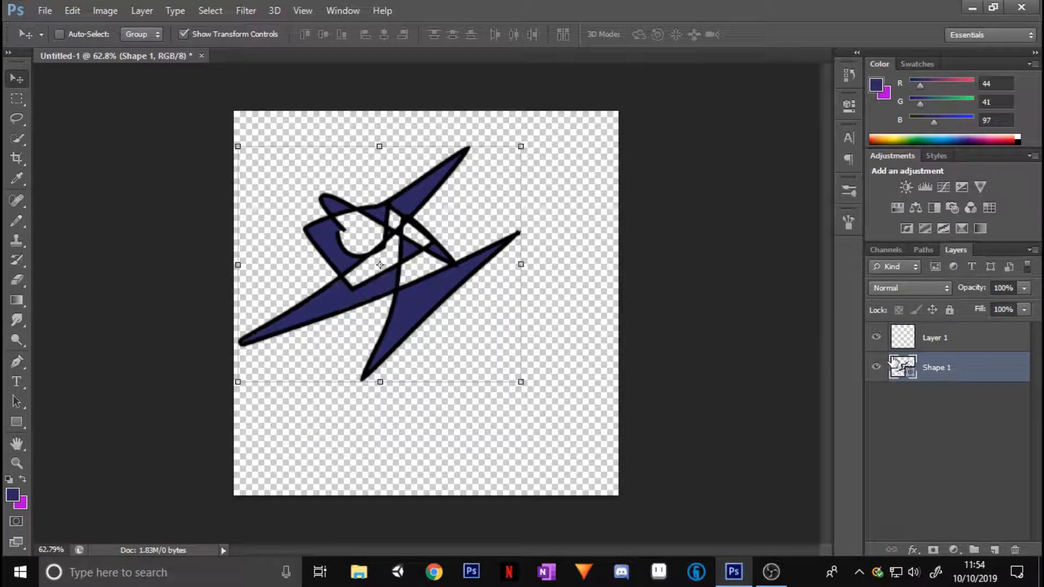
key(Delete)
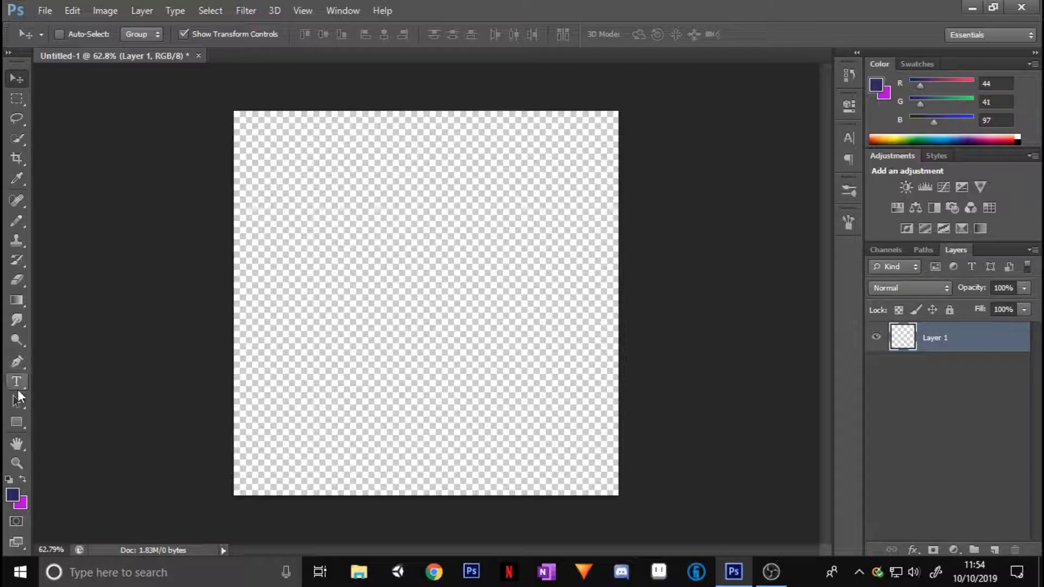
Add a cyan line of text introducing a person by name in Small Pixel at 32.01 pt, and activate the Move Tool
click(17, 389)
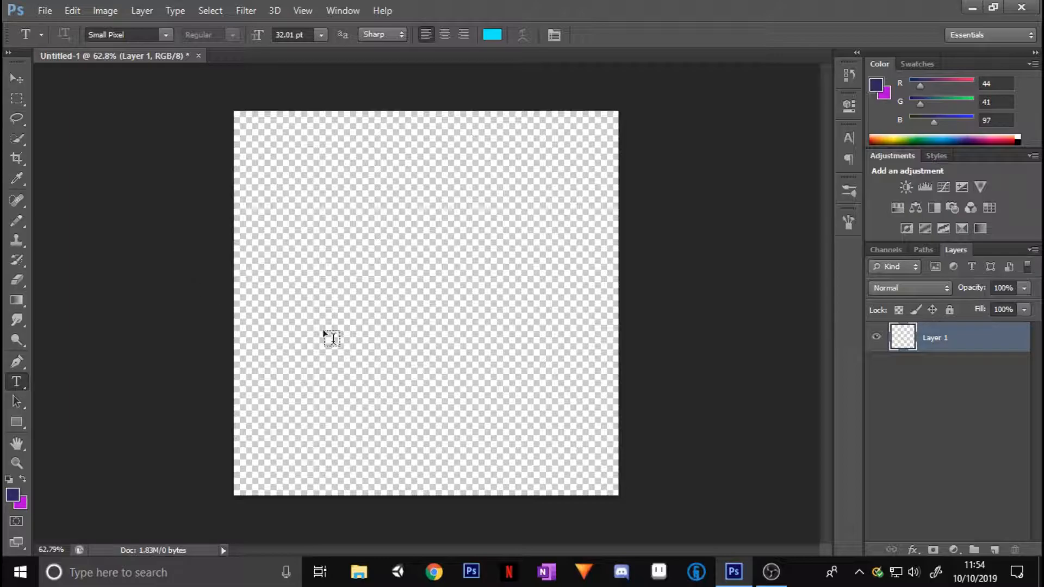
click(269, 302)
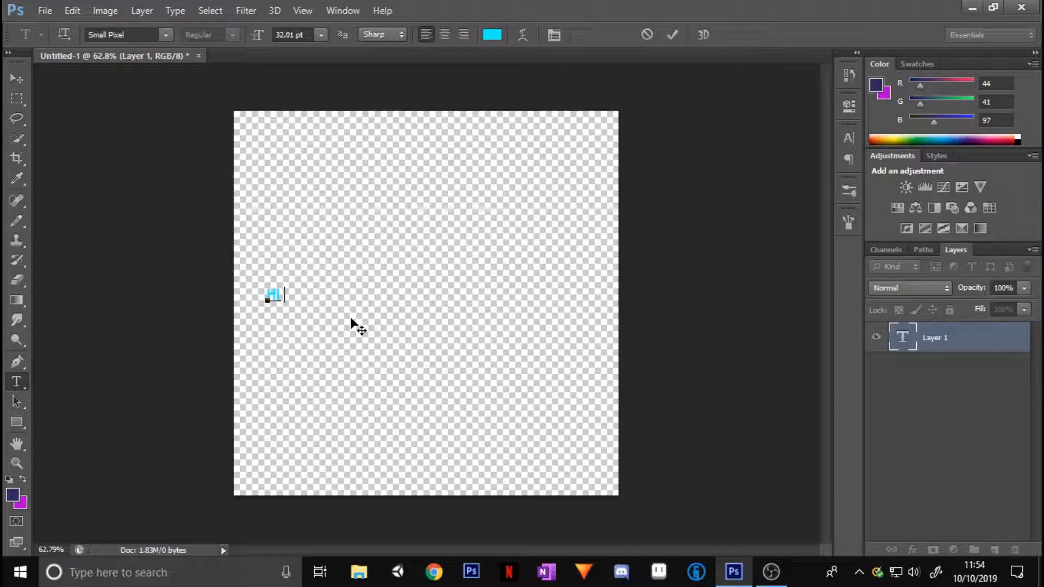
text(HI MY NAS BLAKEY)
click(673, 35)
scroll(323, 261, up, 4)
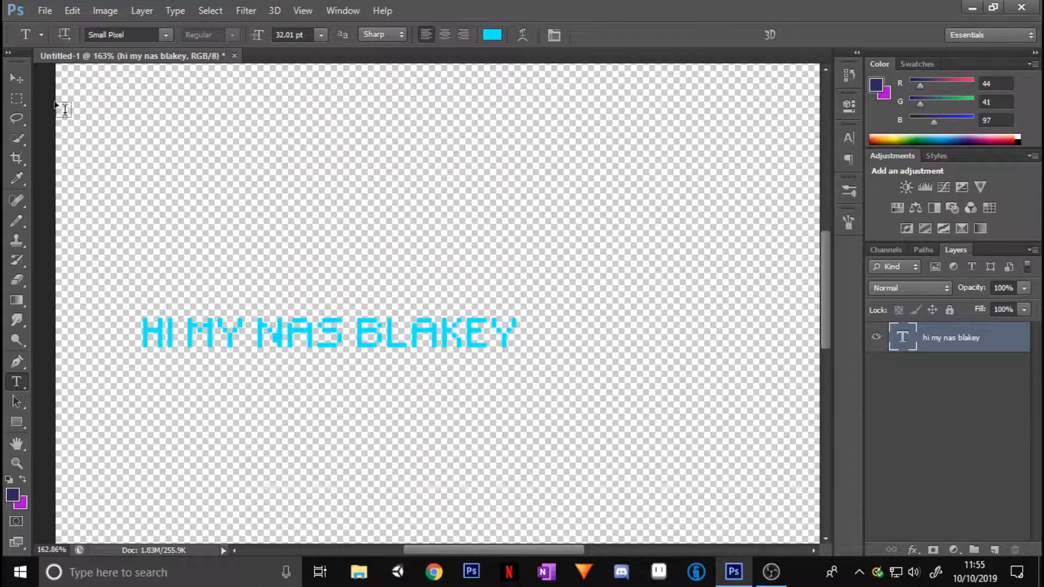
click(16, 79)
scroll(247, 327, down, 3)
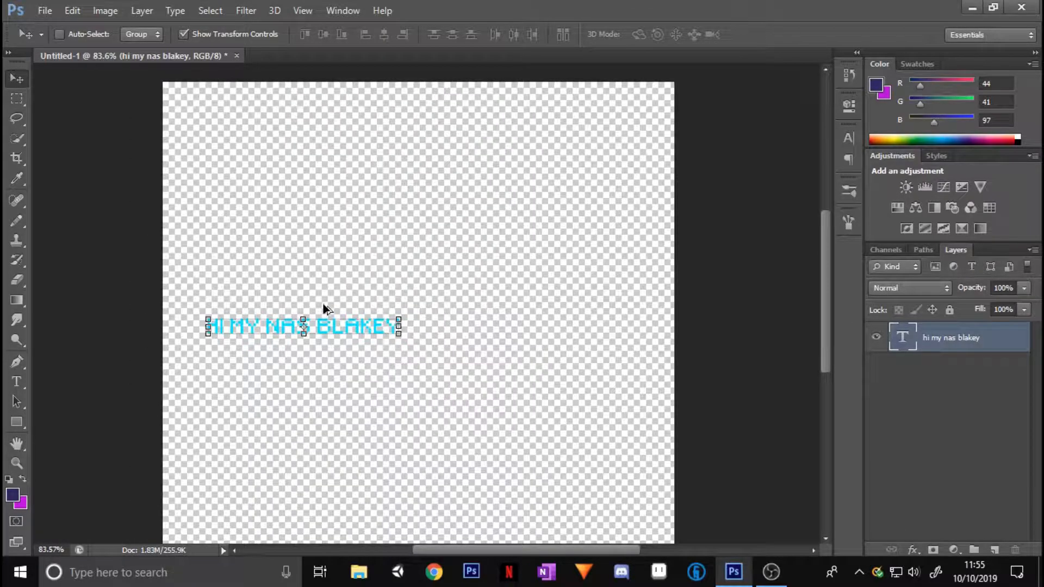
Move the text line toward the canvas centre and correct "nas" to "name is" in its wording
scroll(329, 304, down, 2)
drag(338, 303, 435, 292)
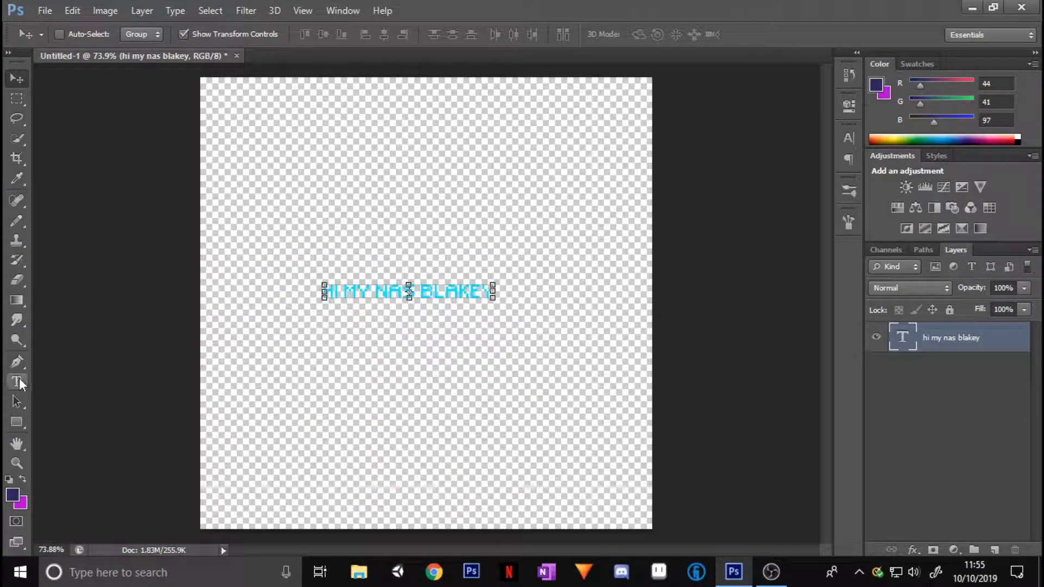
click(17, 382)
click(349, 292)
key(ctrl+a)
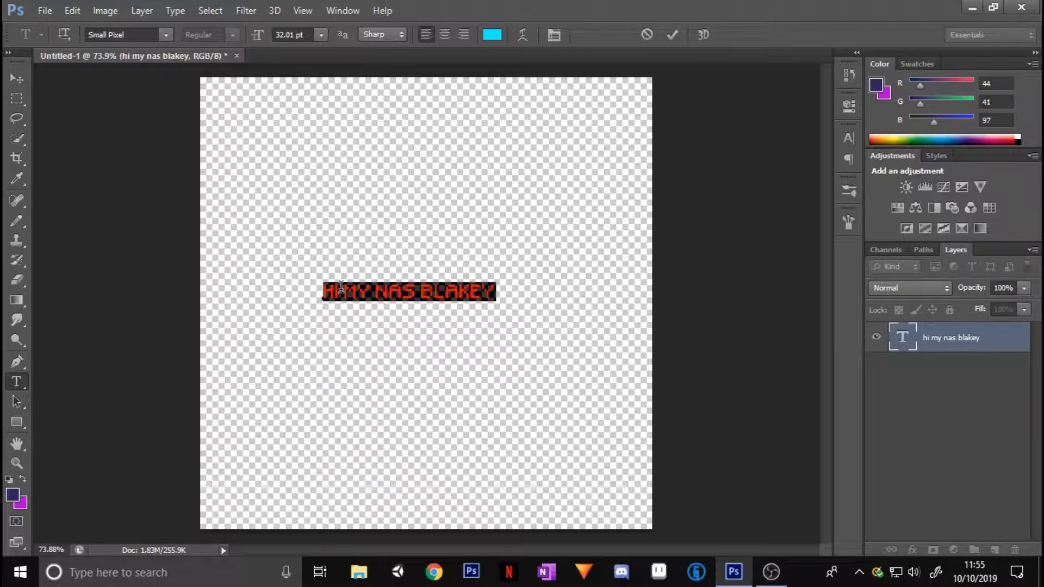
click(405, 292)
key(Delete)
text(ME)
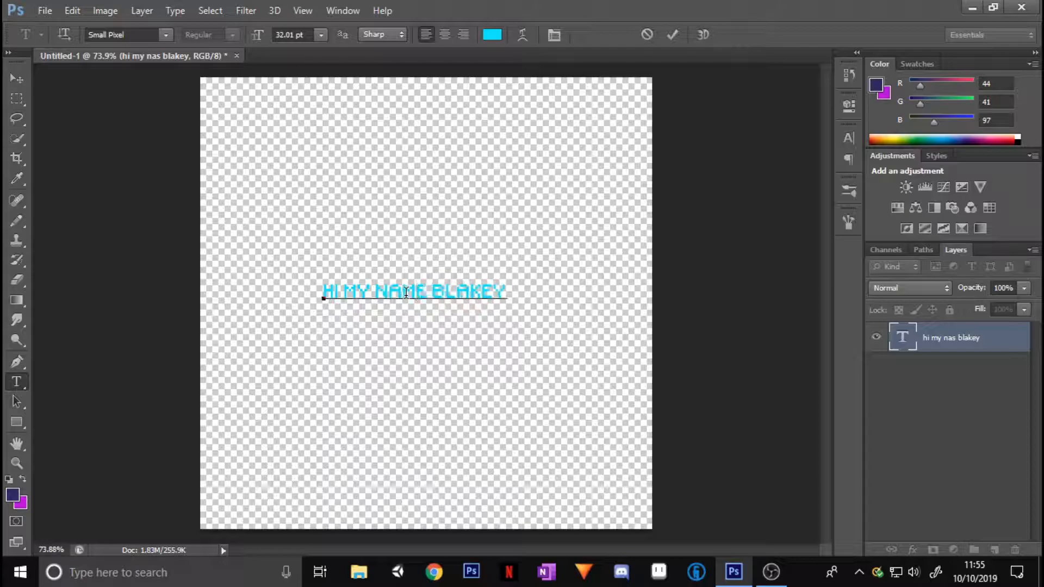
text( IS)
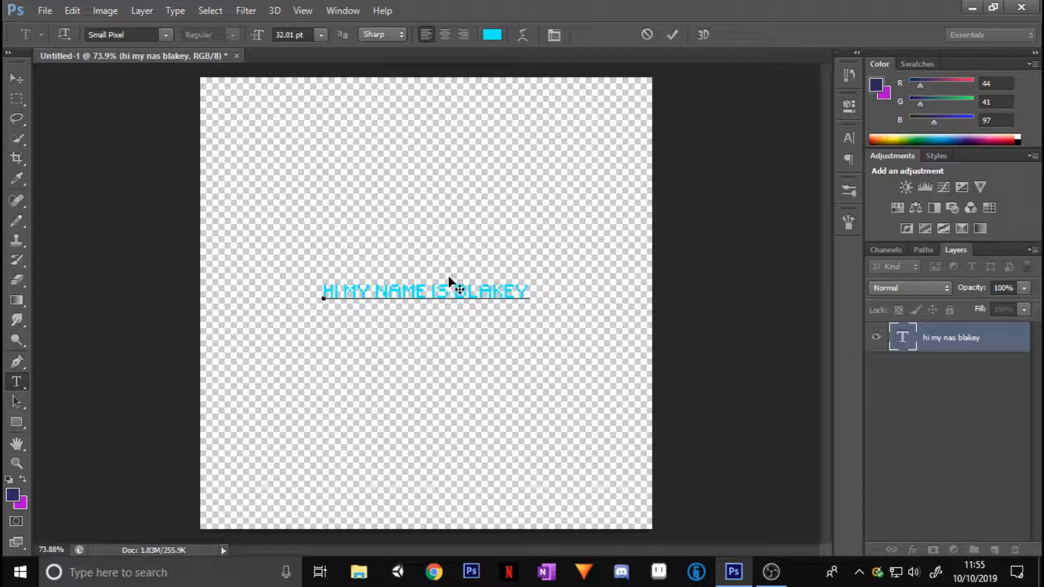
Change the whole text line's colour to black and commit the text edit
key(ctrl+a)
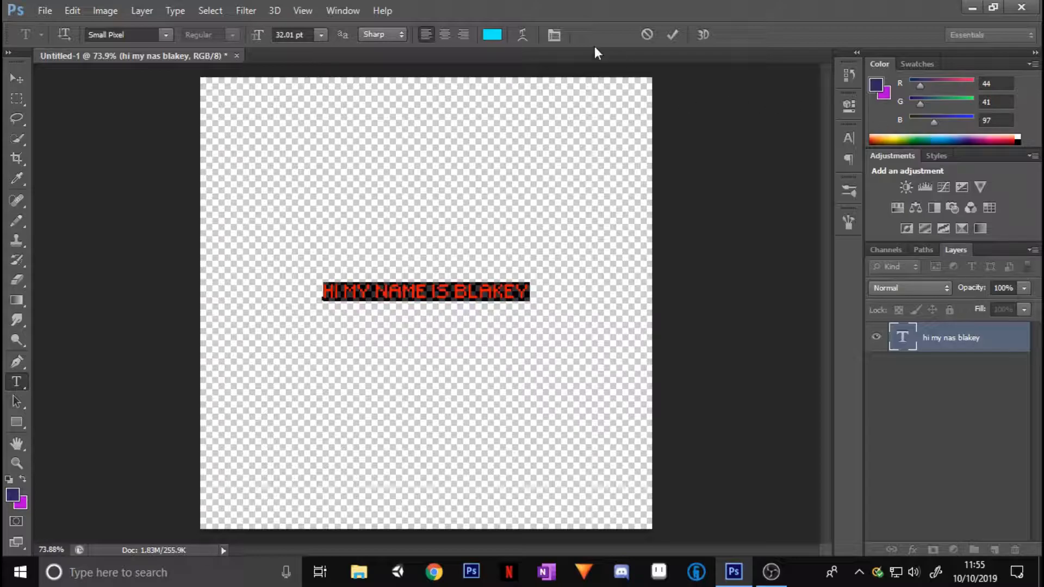
click(493, 36)
drag(672, 217, 495, 366)
click(873, 153)
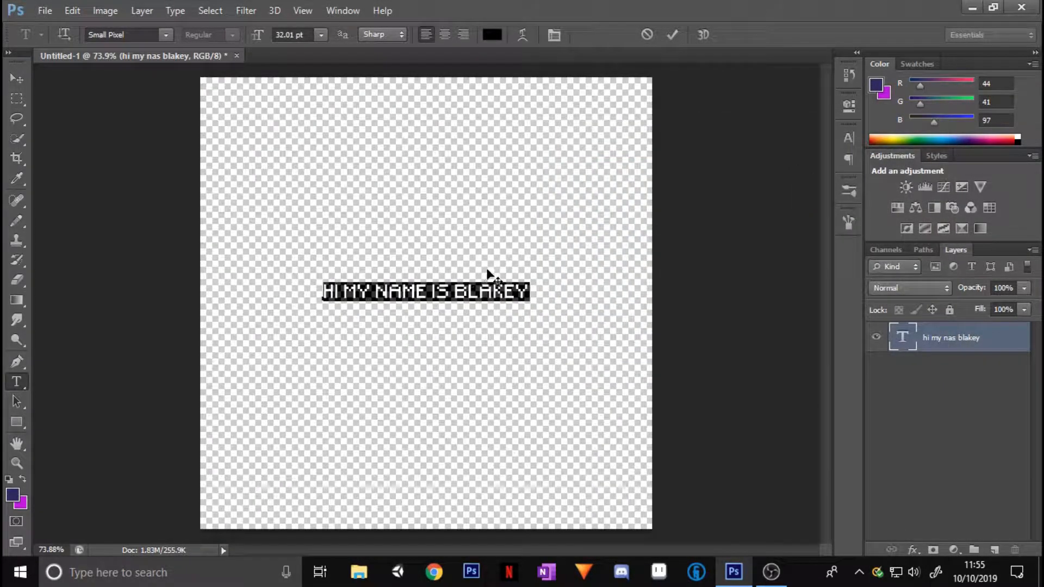
key(ctrl+t)
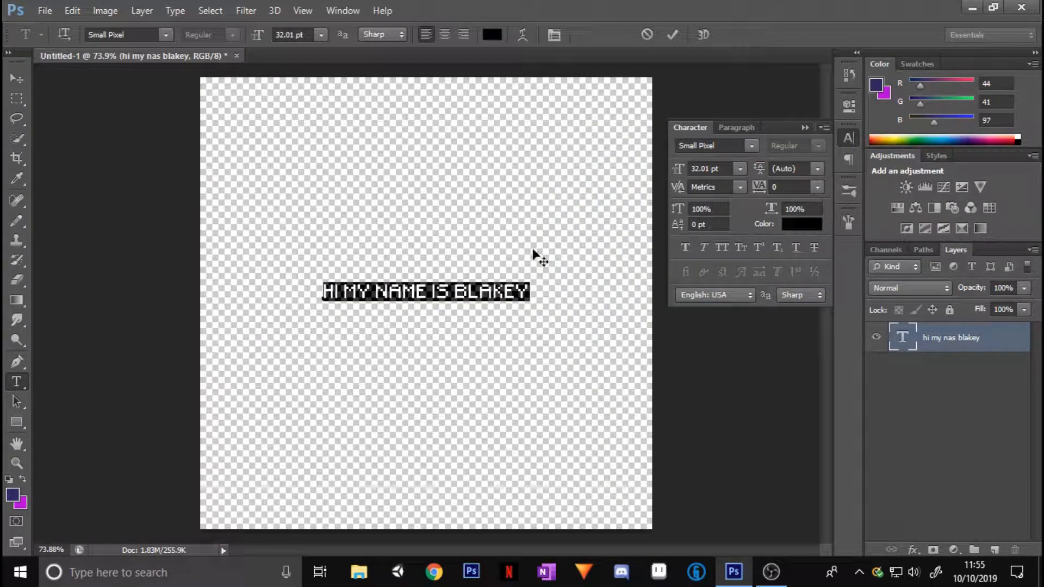
click(806, 128)
click(673, 34)
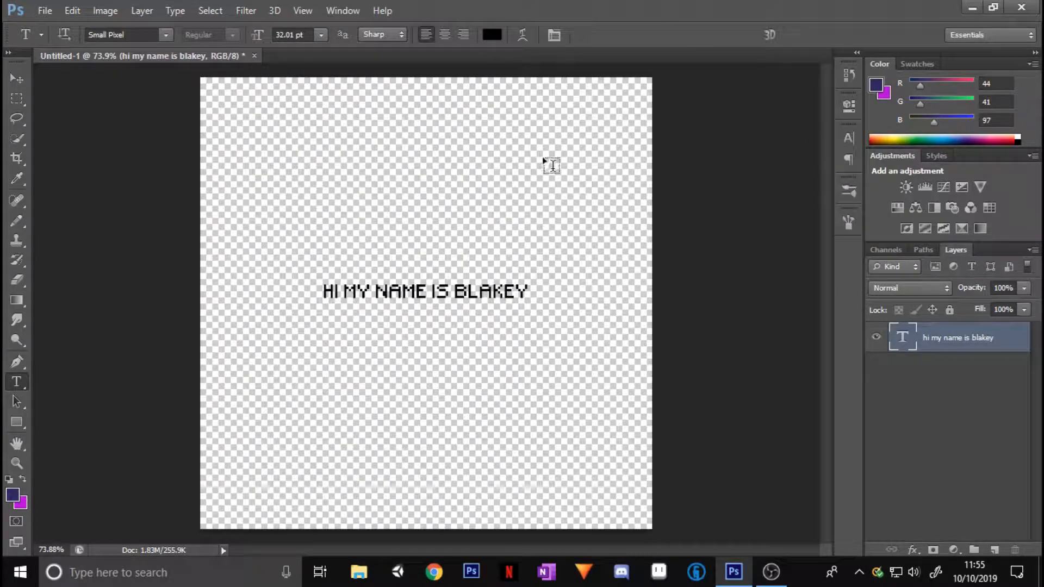
key(ctrl+t)
drag(480, 301, 444, 321)
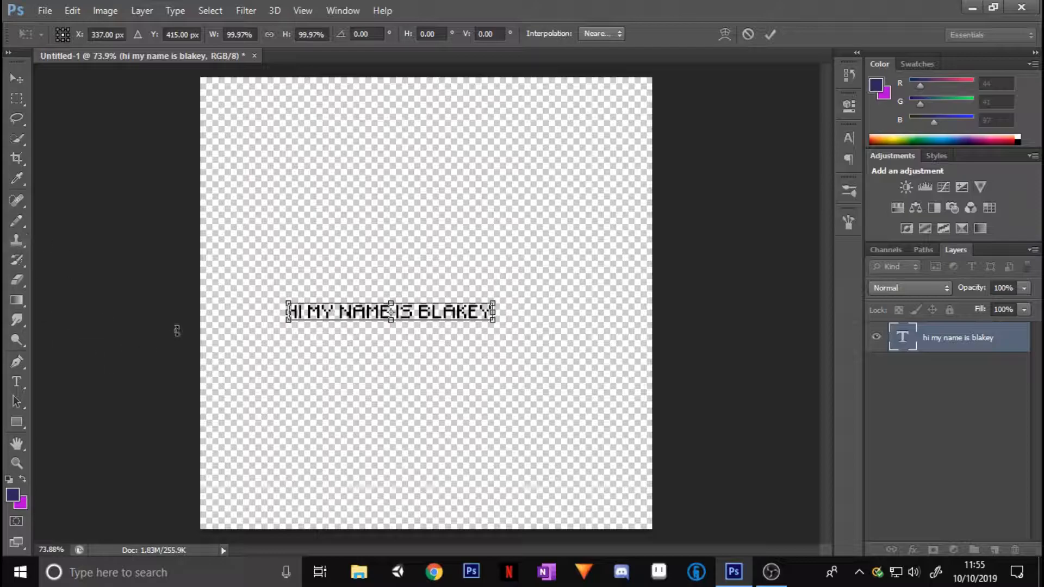
drag(496, 299, 535, 253)
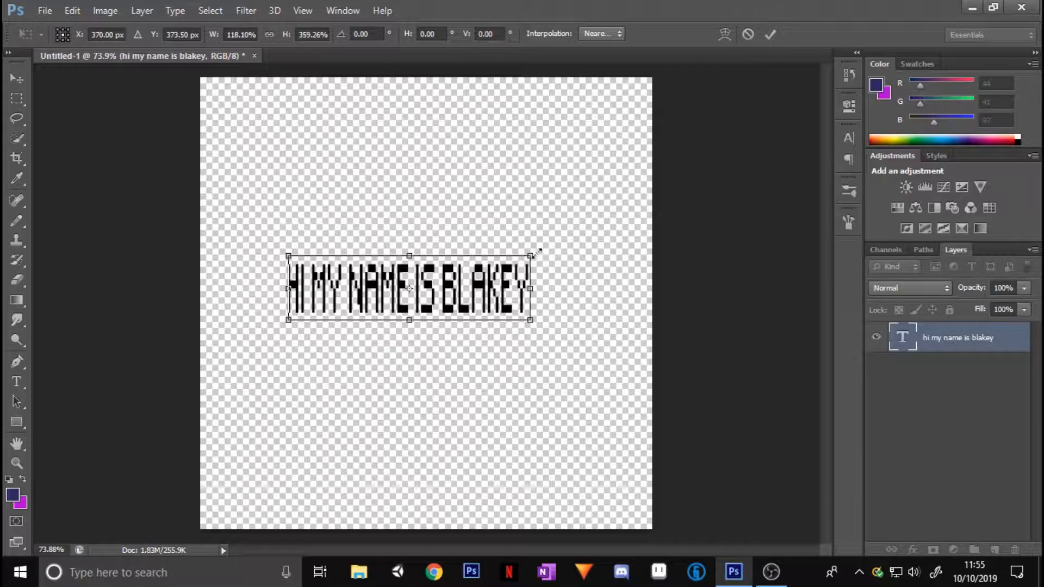
key(Escape)
Scale the text line with Free Transform to about 200% in both directions and place it across the canvas centre
key(ctrl+t)
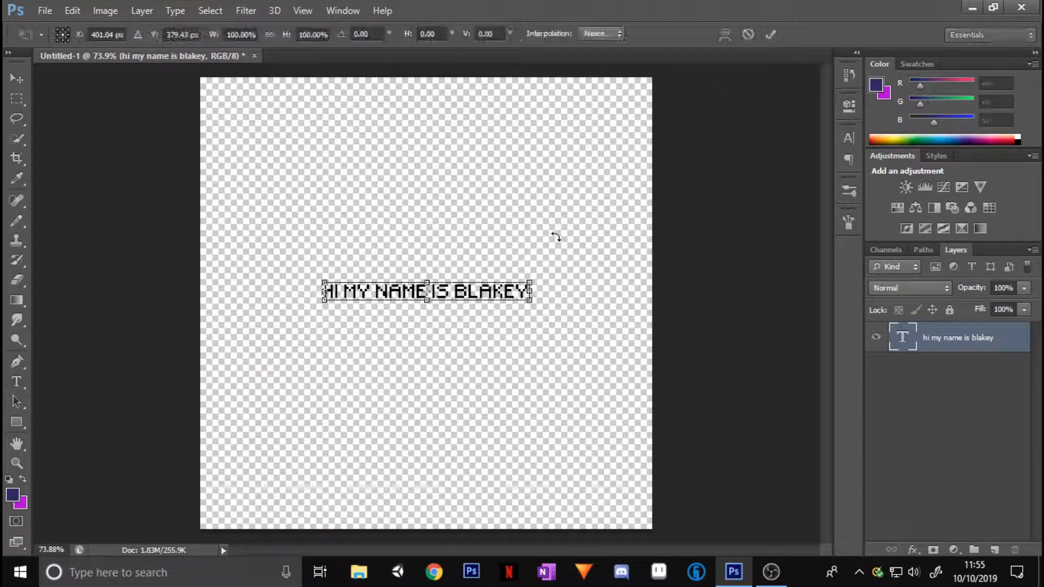
drag(533, 281, 724, 174)
drag(621, 272, 531, 288)
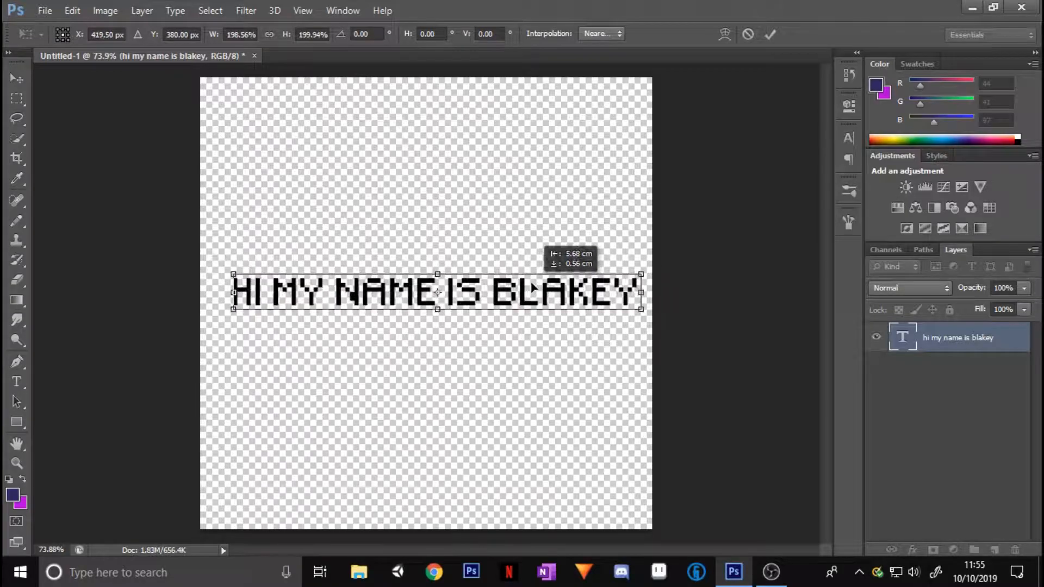
click(769, 36)
Set the whole text line's font to Impact and move the text slightly up and to the right
click(288, 293)
key(ctrl+a)
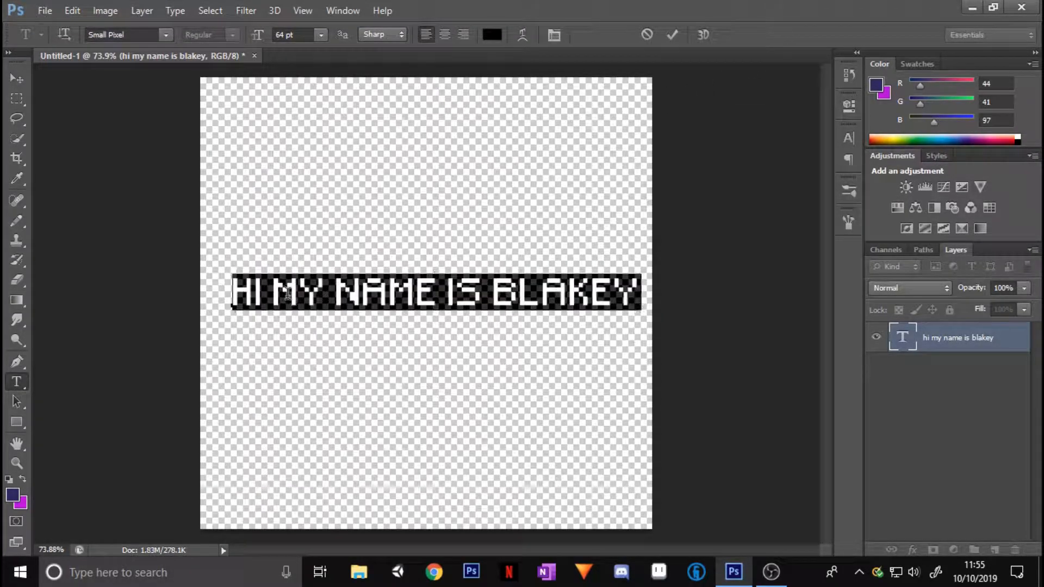
click(165, 35)
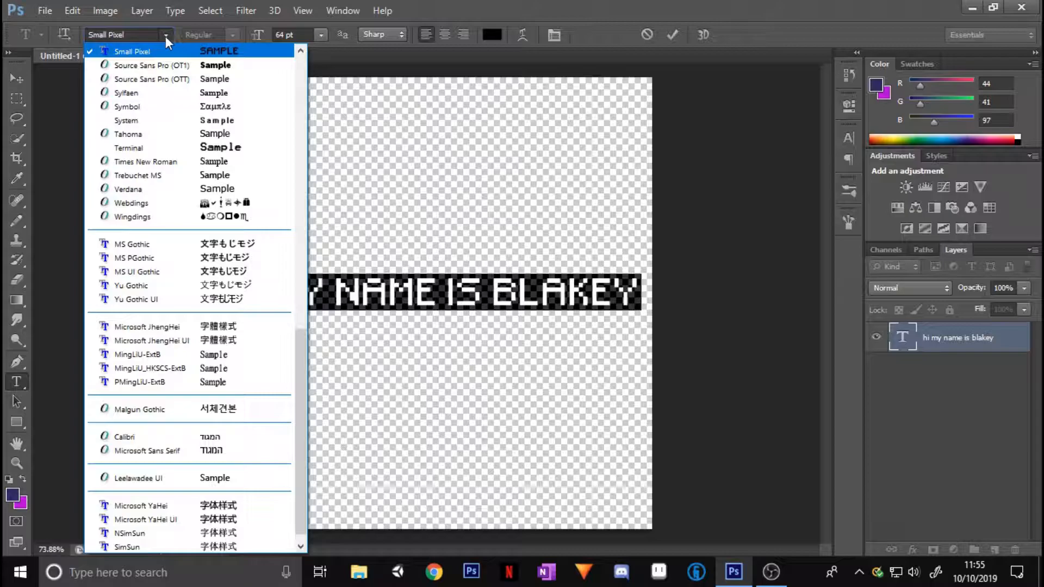
click(170, 36)
click(140, 32)
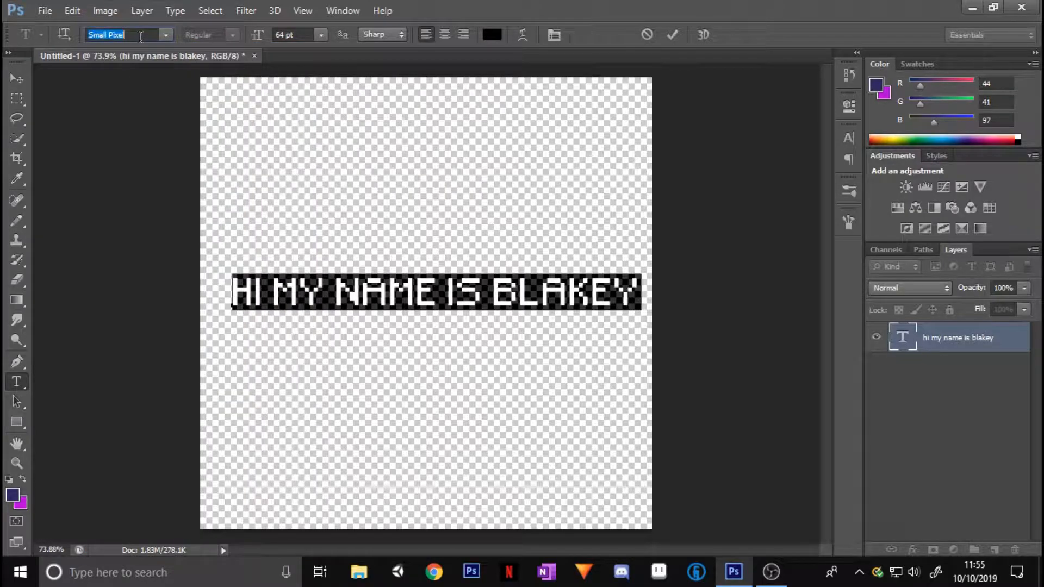
text(Impact)
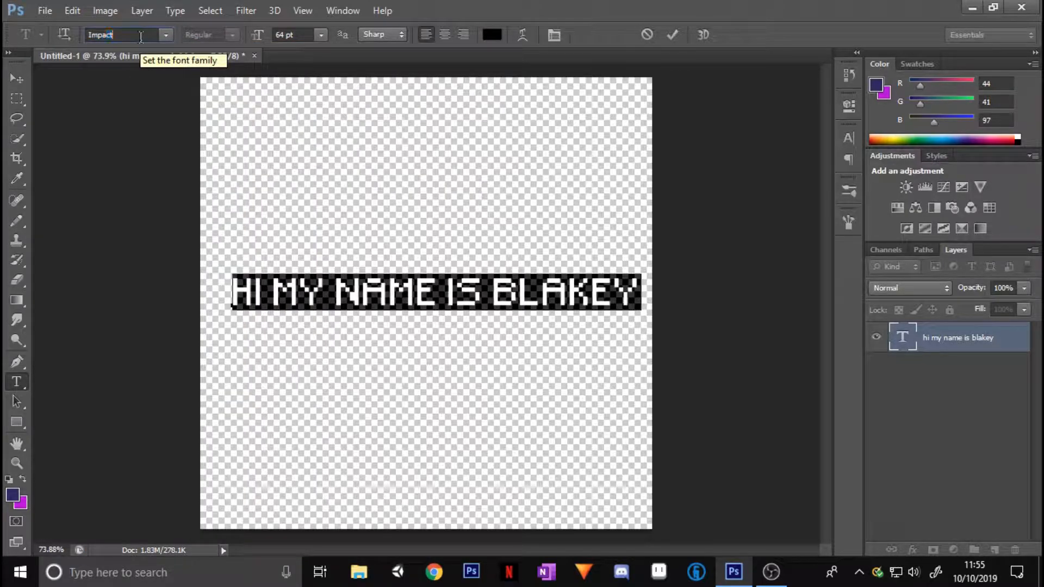
key(Return)
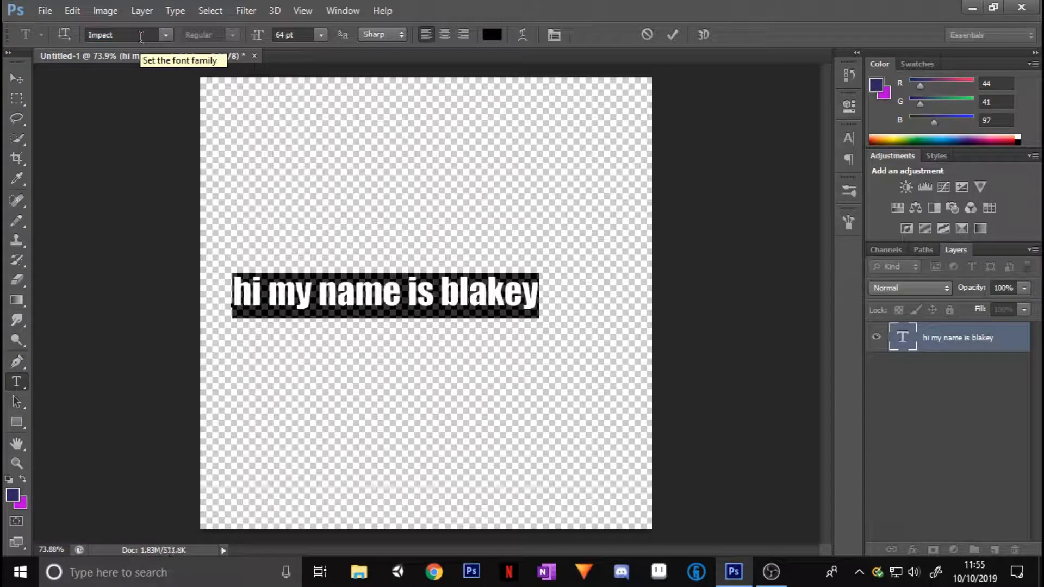
click(673, 34)
click(21, 78)
drag(301, 298, 325, 280)
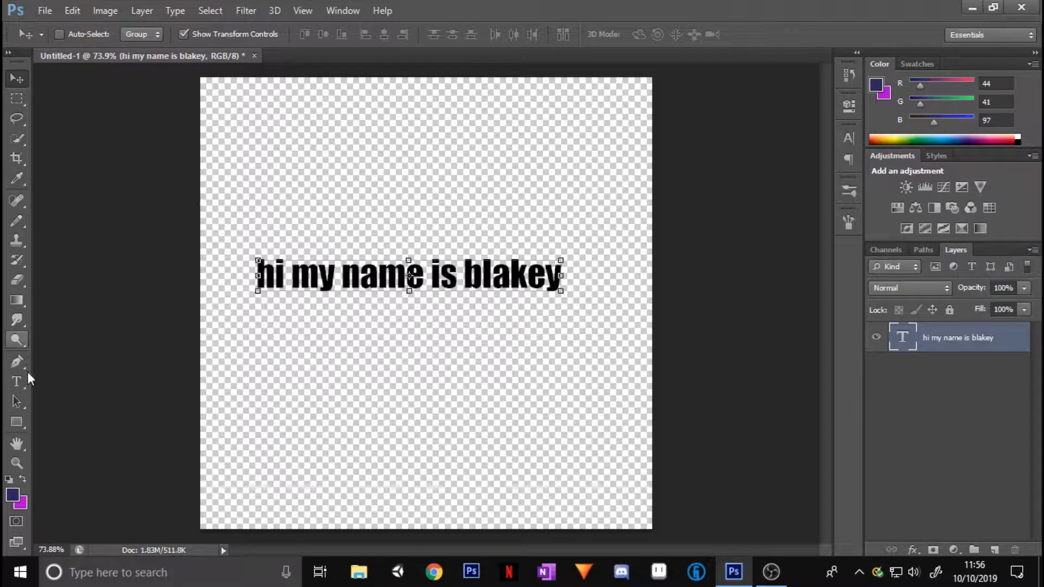
Set the whole text line's size to 66 pt
click(16, 381)
click(295, 275)
key(ctrl+a)
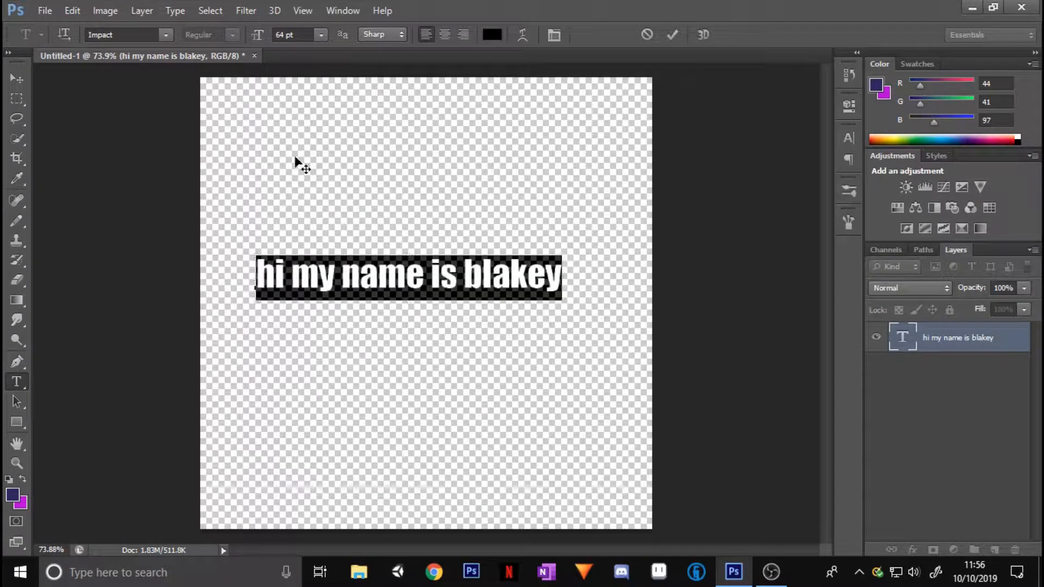
drag(257, 38, 258, 37)
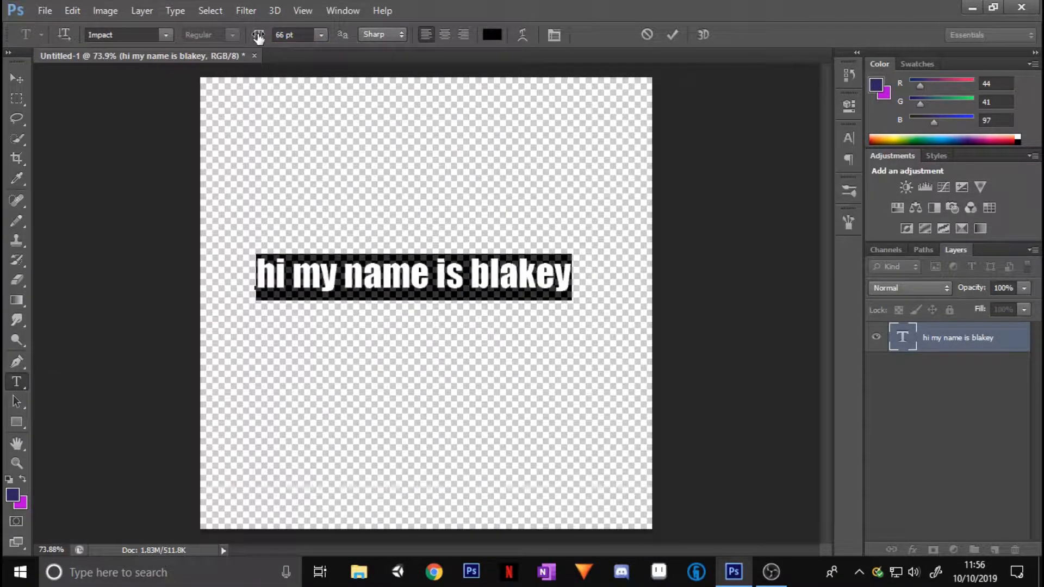
Try the Arc, Arc Lower and Flag warp styles on the text and reset the warp style to None
click(523, 34)
drag(525, 129, 660, 112)
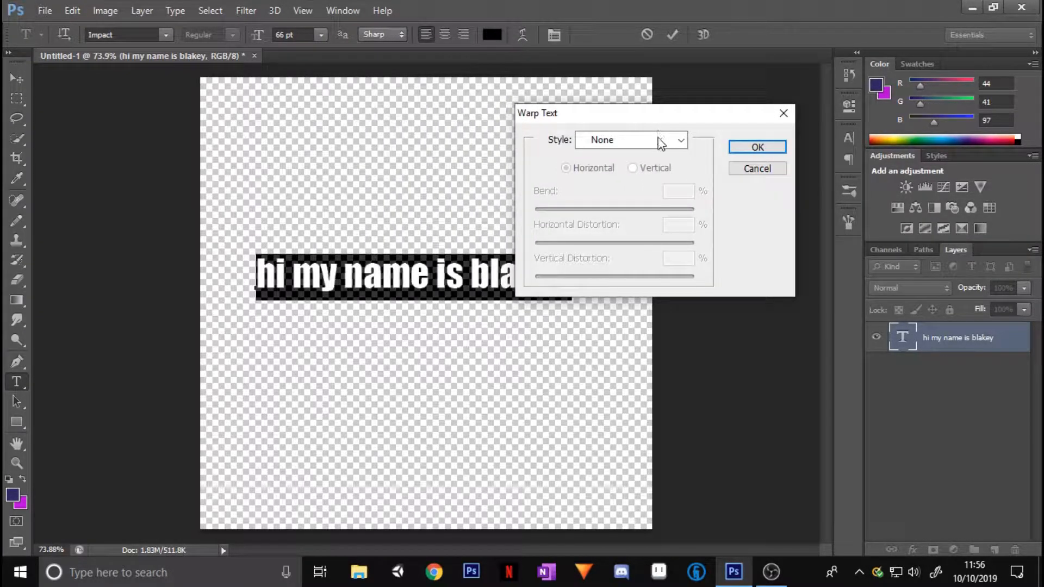
click(661, 141)
click(642, 186)
click(653, 146)
click(631, 201)
click(634, 140)
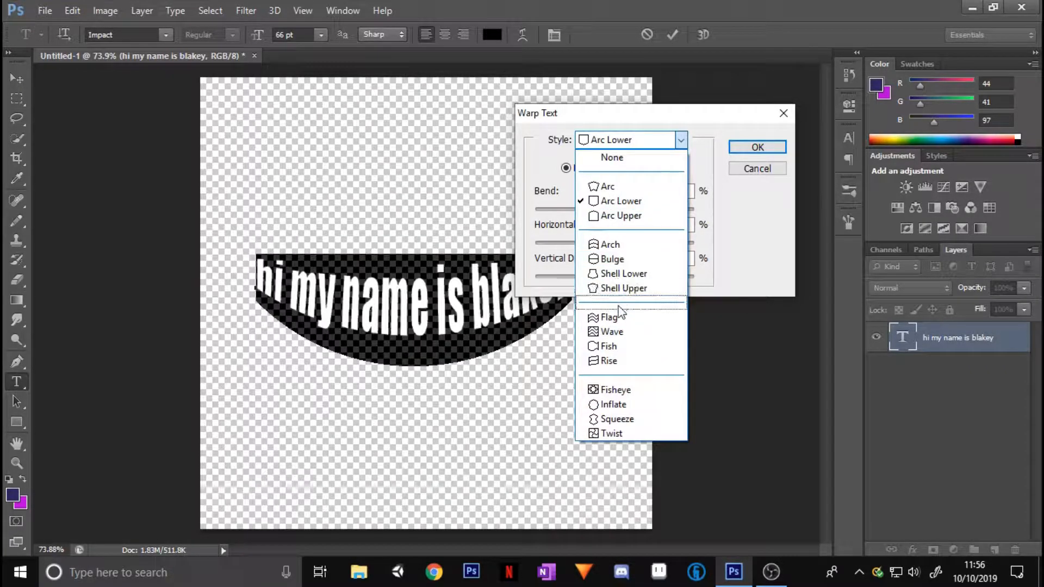
click(620, 310)
click(630, 140)
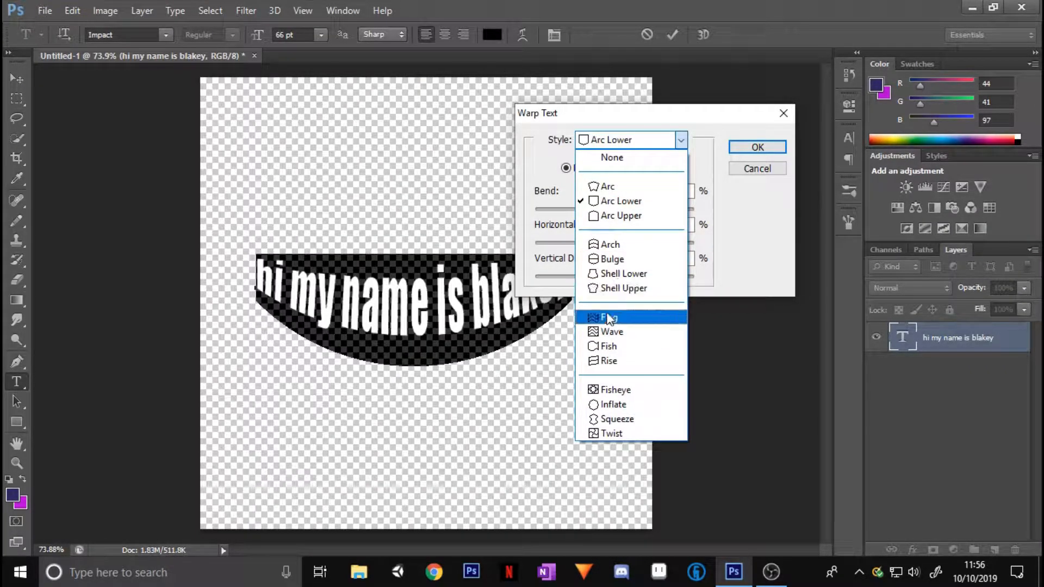
click(609, 319)
click(630, 141)
click(611, 158)
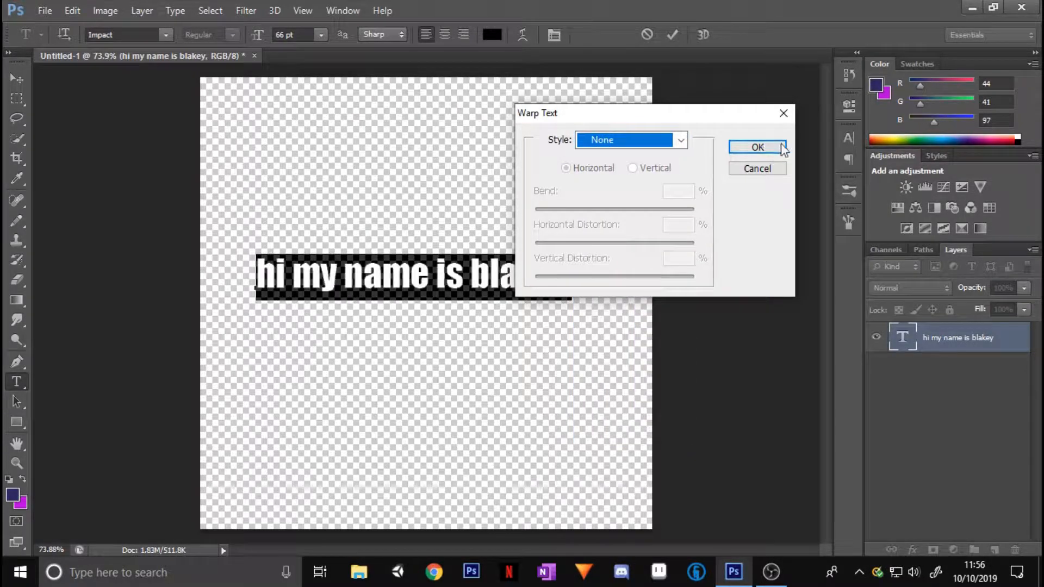
click(786, 116)
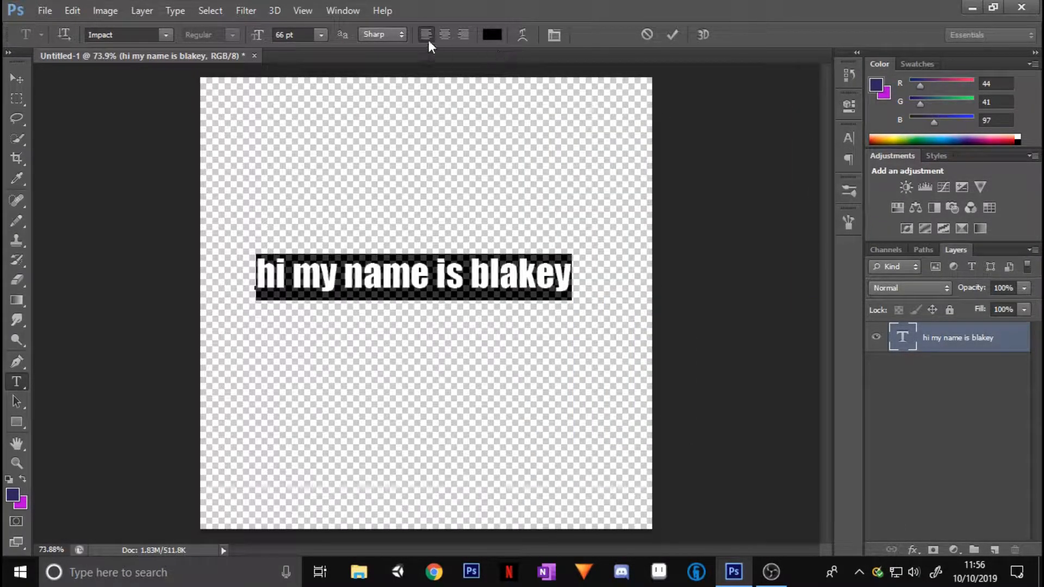
Display the character settings and switch the text's kerning between Optical and Metrics, ending on Metrics
click(350, 14)
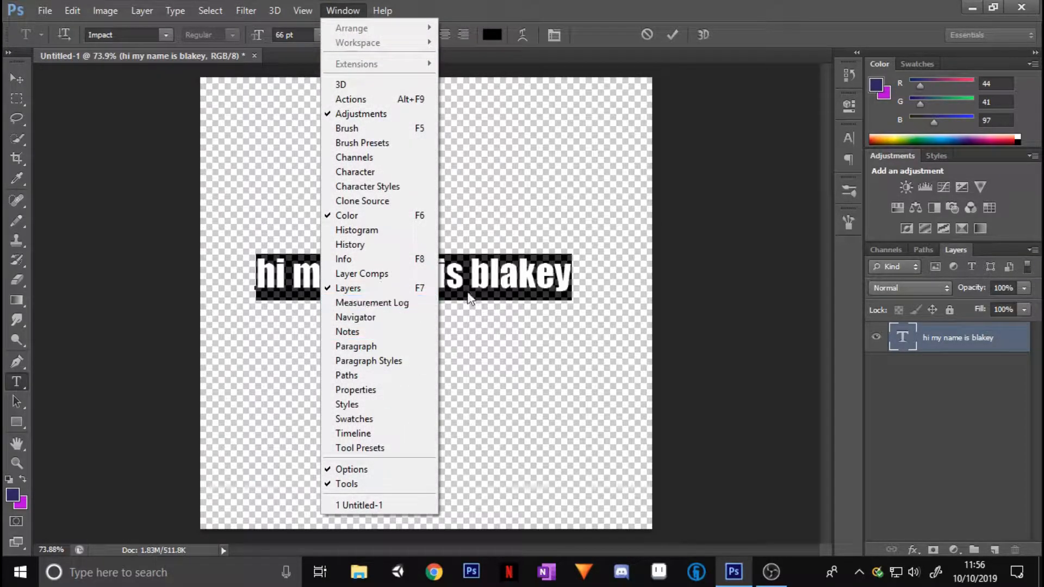
click(856, 54)
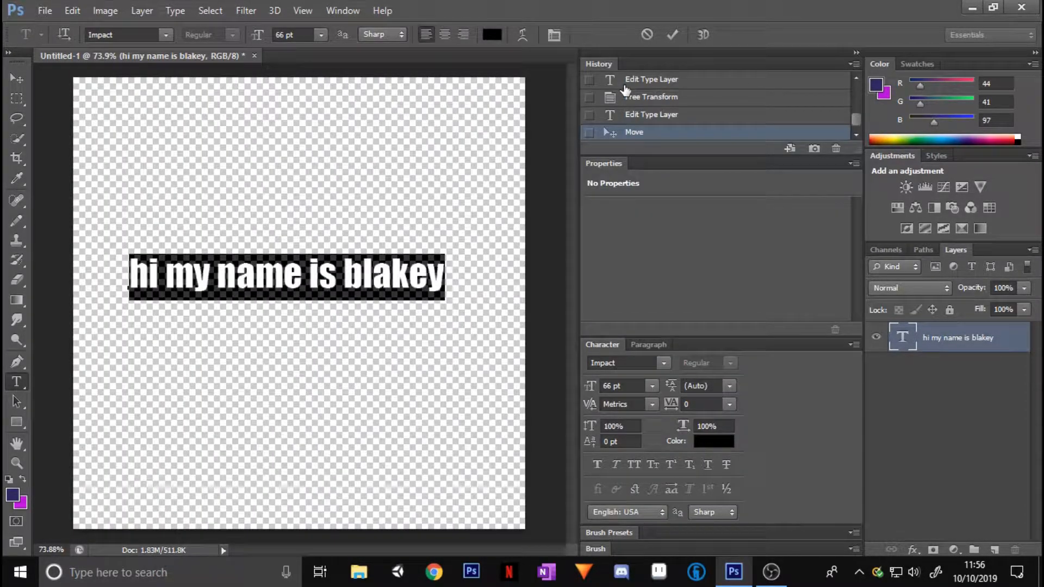
click(858, 55)
click(849, 138)
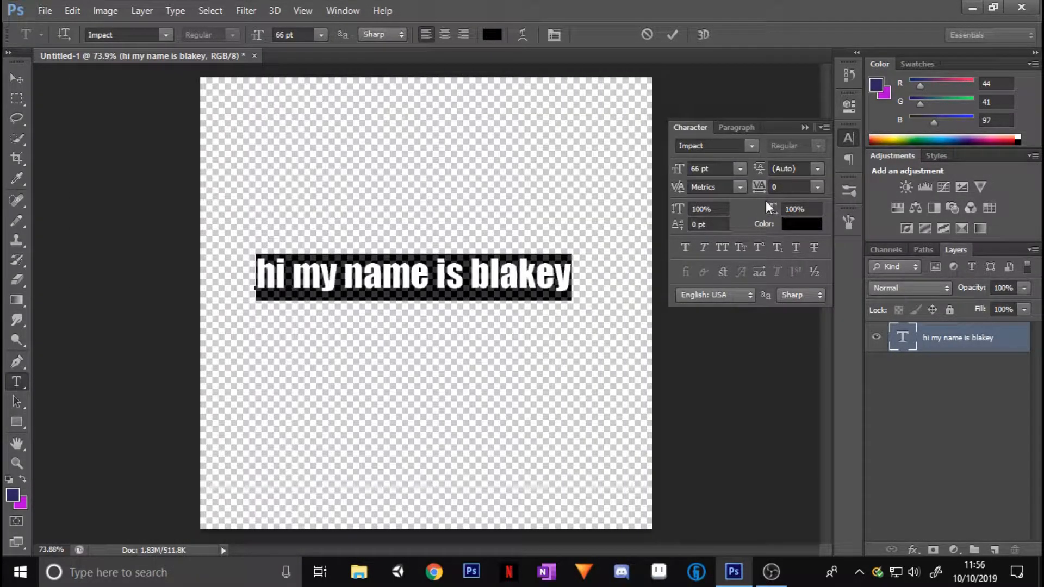
click(740, 188)
click(740, 218)
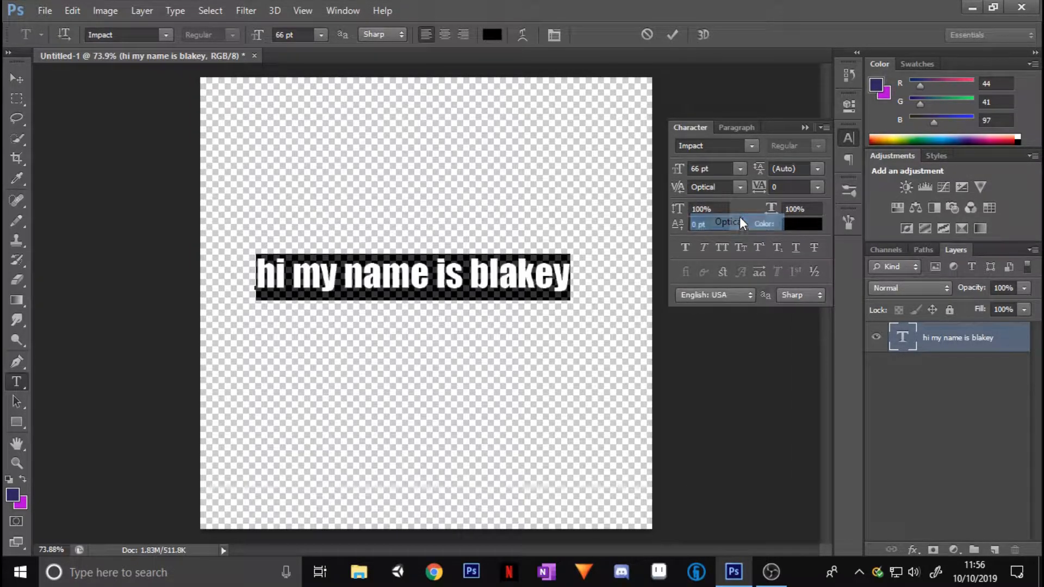
click(739, 185)
click(732, 205)
click(739, 184)
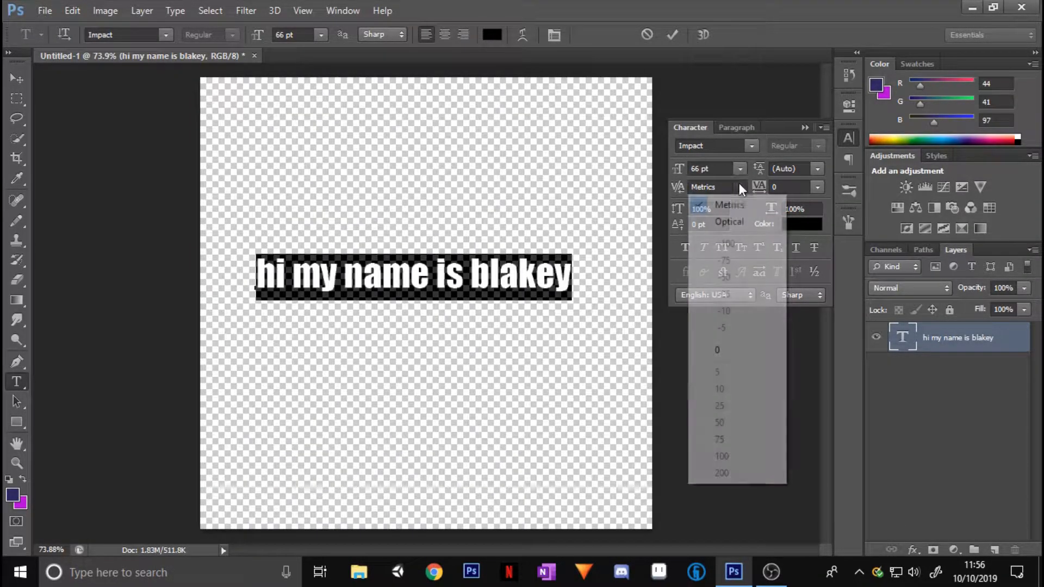
click(729, 221)
click(740, 187)
click(729, 205)
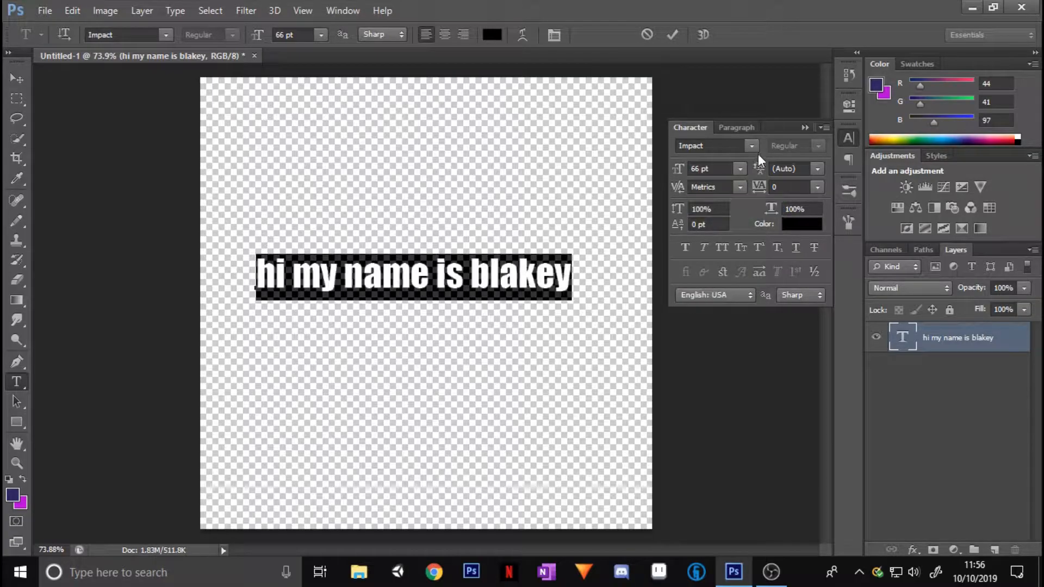
Toggle faux italic, all caps, small caps, superscript, subscript, faux bold and strikethrough on and off for the text
click(738, 127)
click(694, 126)
click(703, 250)
click(710, 247)
click(729, 244)
click(729, 245)
click(740, 247)
click(740, 245)
click(760, 247)
click(761, 247)
click(777, 247)
click(779, 247)
click(685, 246)
click(685, 246)
click(813, 248)
click(812, 248)
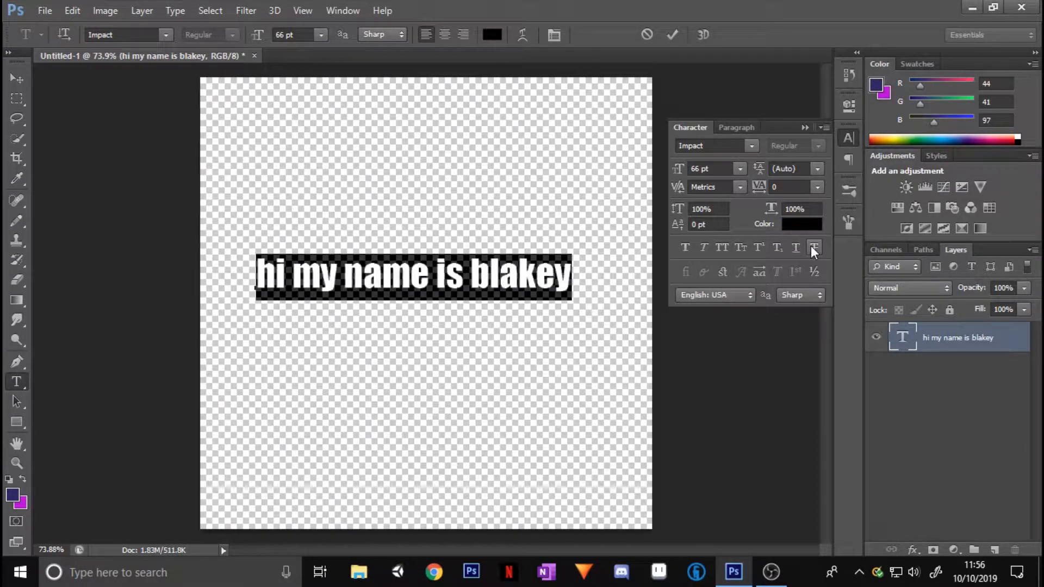
Close the character settings and briefly view the paragraph and brush preset settings
click(804, 129)
click(851, 156)
click(850, 156)
click(851, 194)
click(850, 195)
click(841, 196)
click(840, 199)
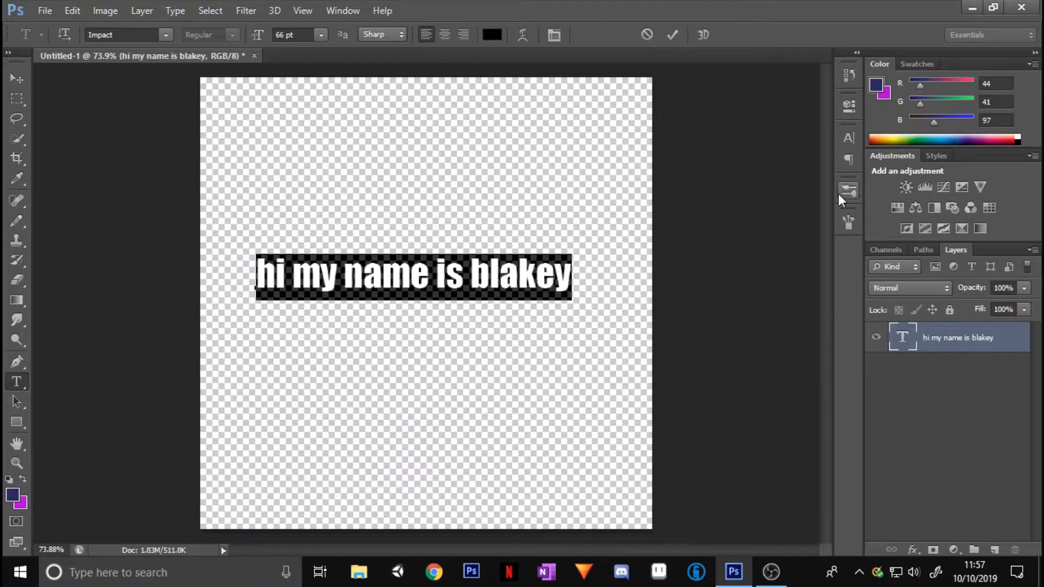
Cancel the pending text edit and move the text line higher on the canvas
click(647, 34)
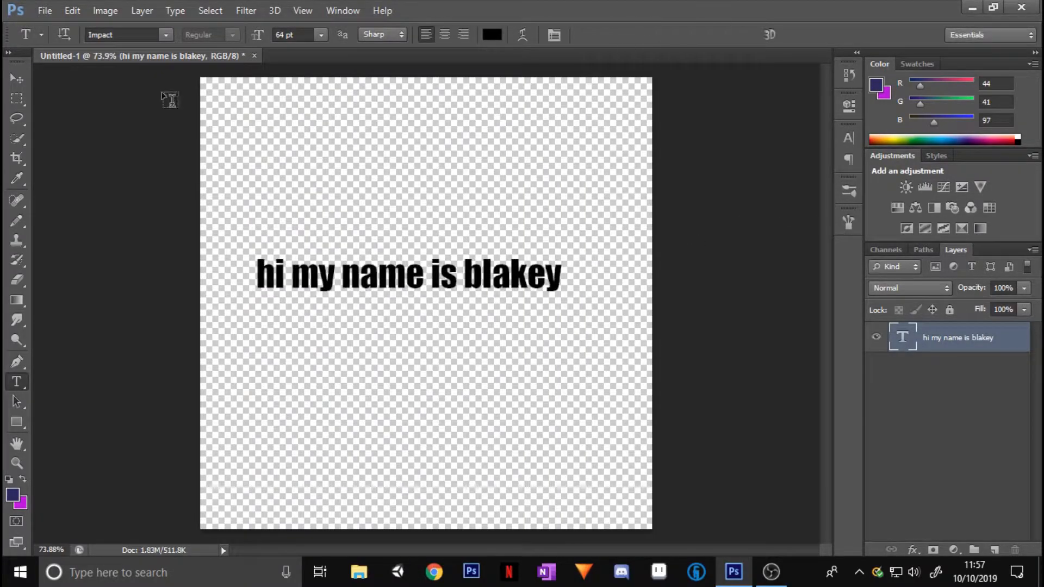
click(17, 79)
drag(477, 289, 482, 245)
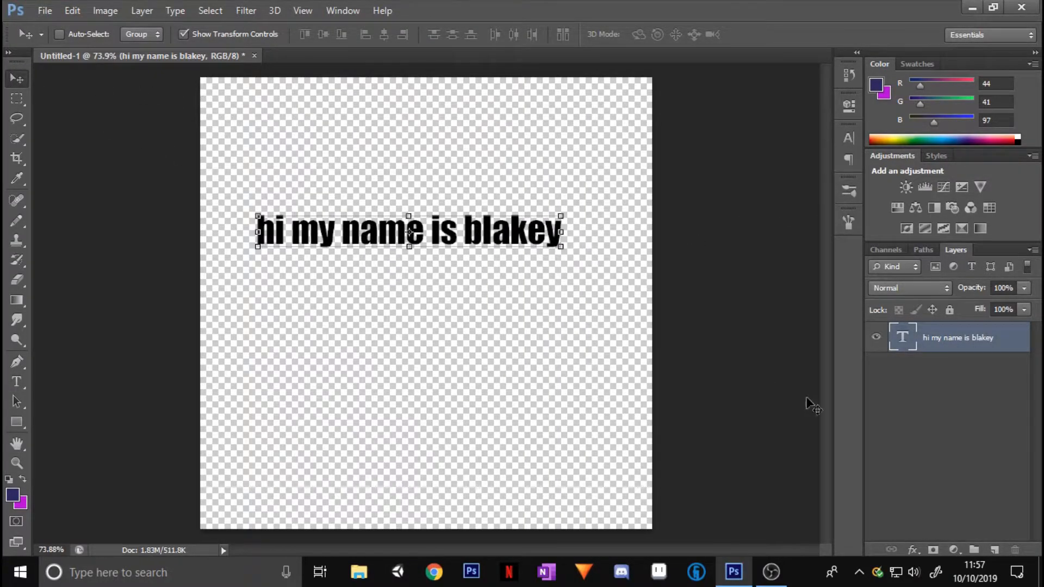
Add a new empty layer and delete the text layer
click(995, 554)
click(976, 370)
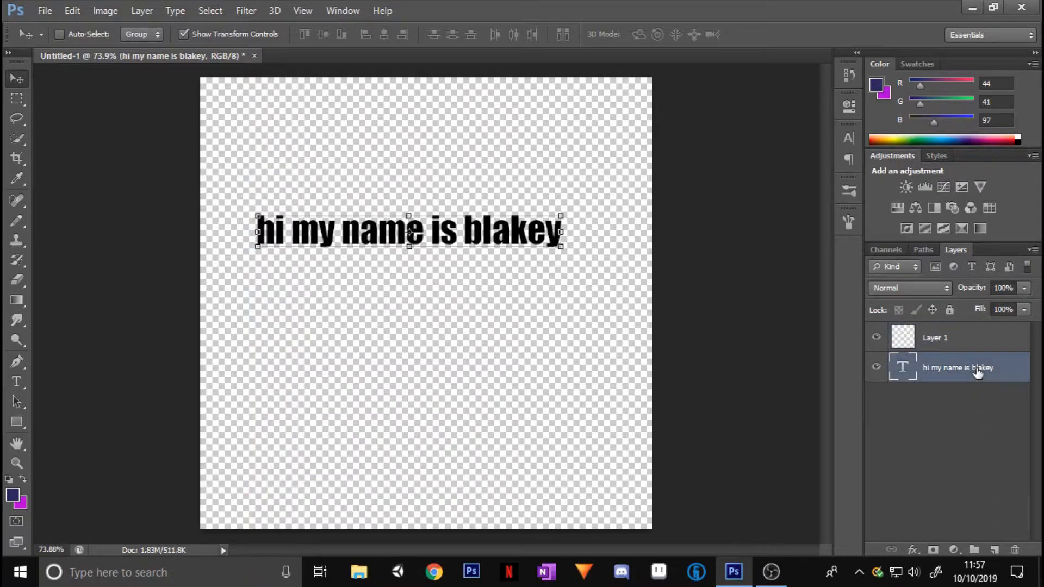
key(Delete)
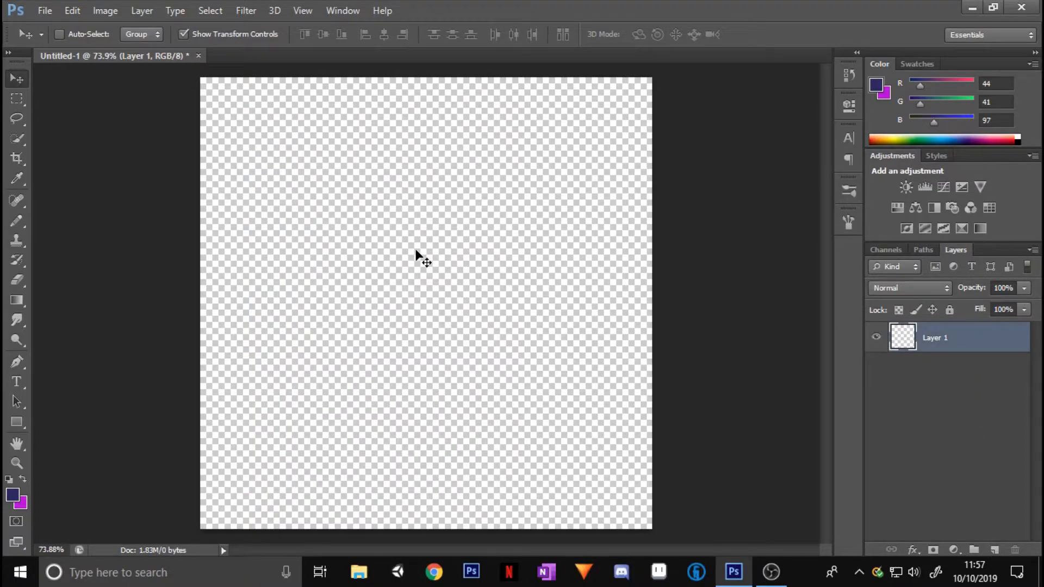